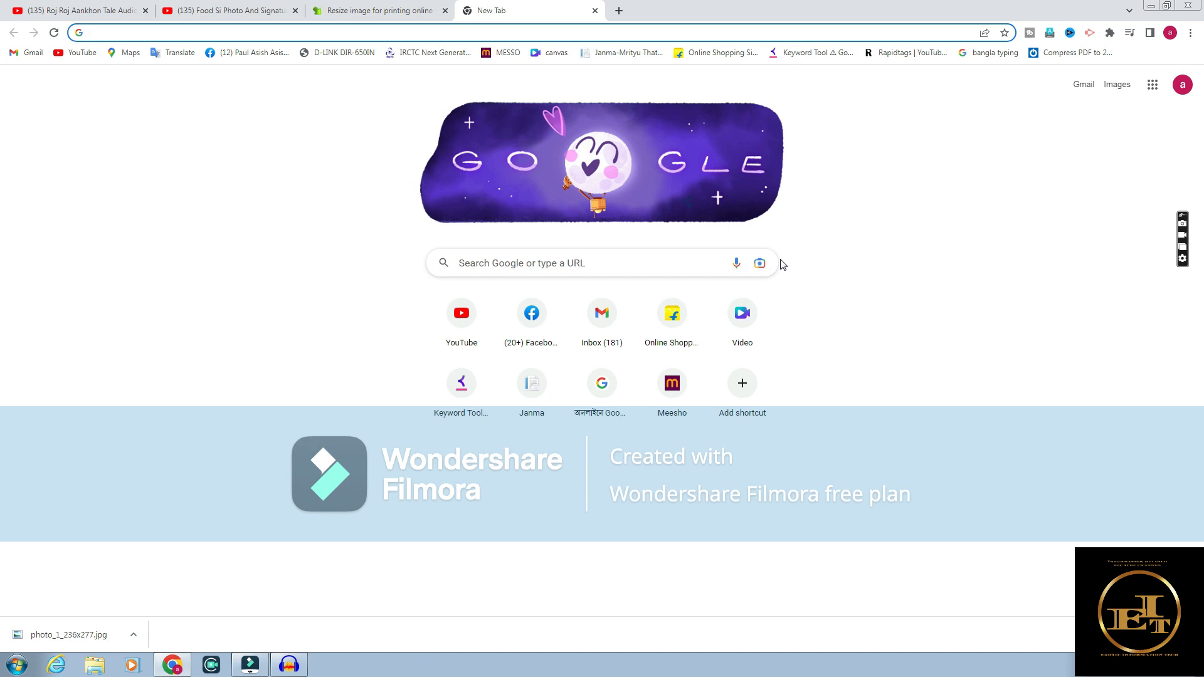
Step: Search Google for "wbpsc"
{"action": "left_click", "coordinate": [515, 263]}
{"action": "type", "text": "w"}
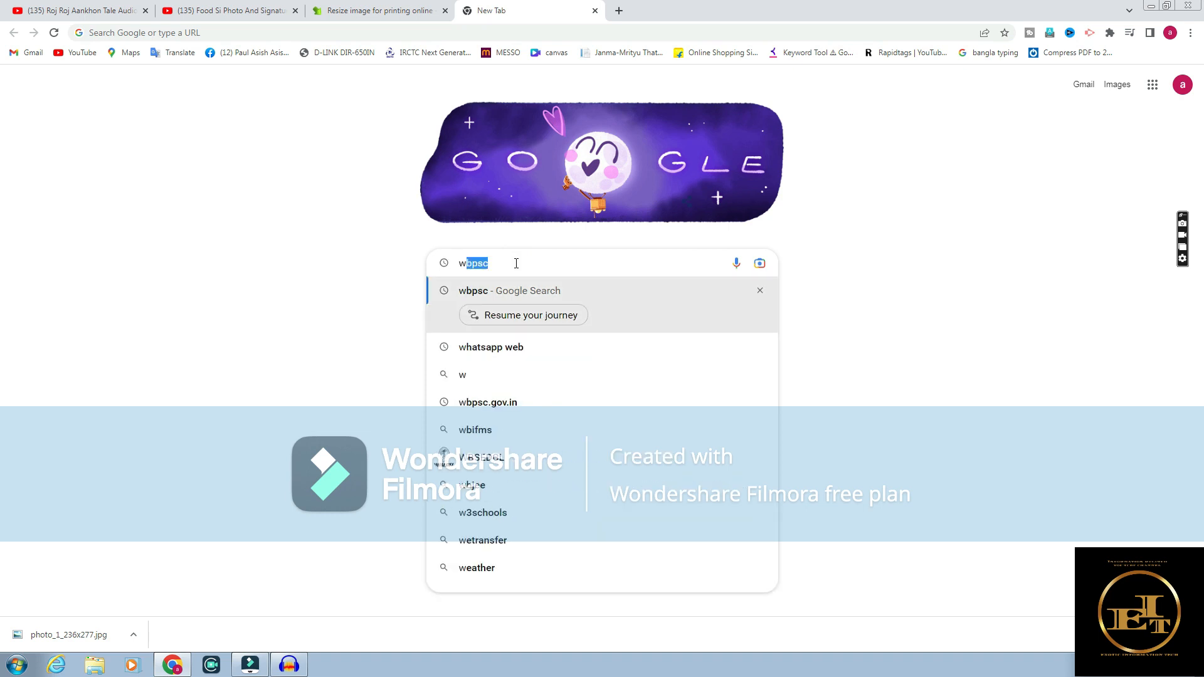
{"action": "type", "text": "bps"}
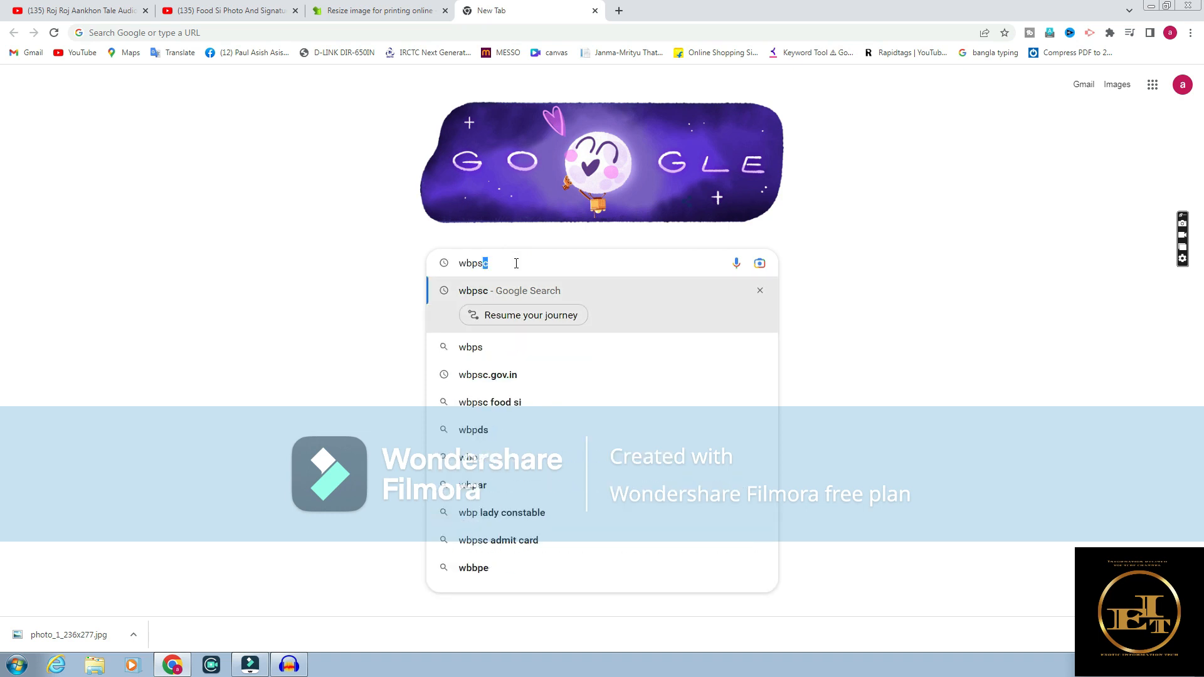
{"action": "type", "text": "c"}
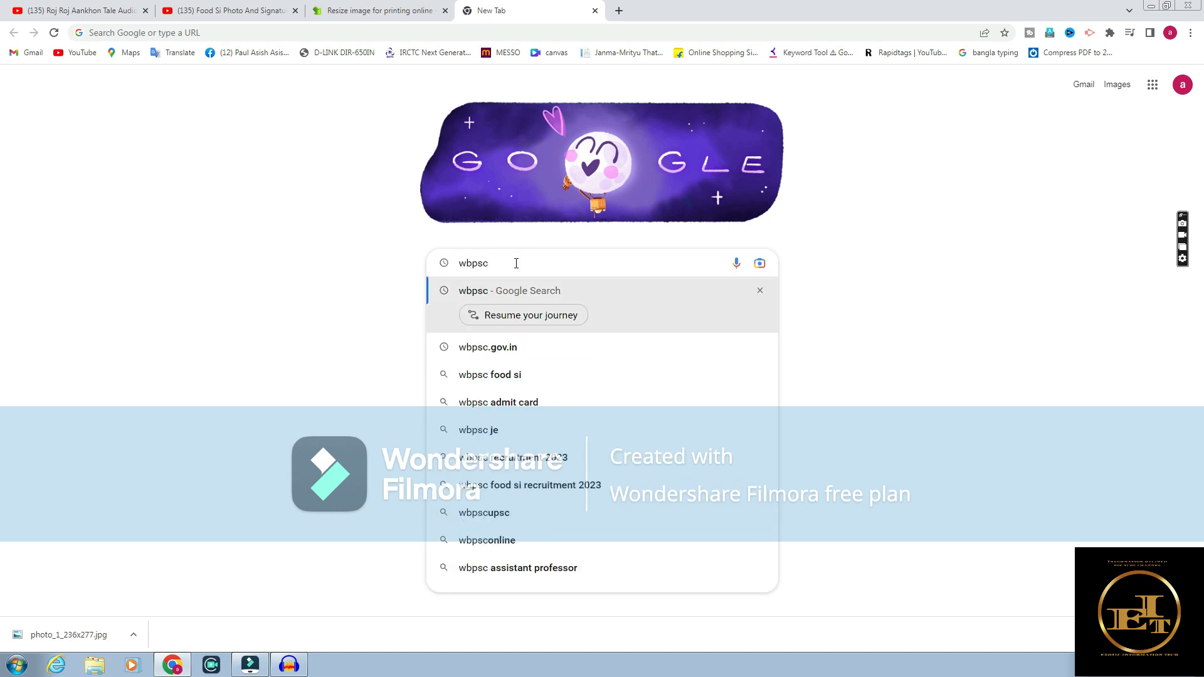
{"action": "left_click", "coordinate": [511, 295]}
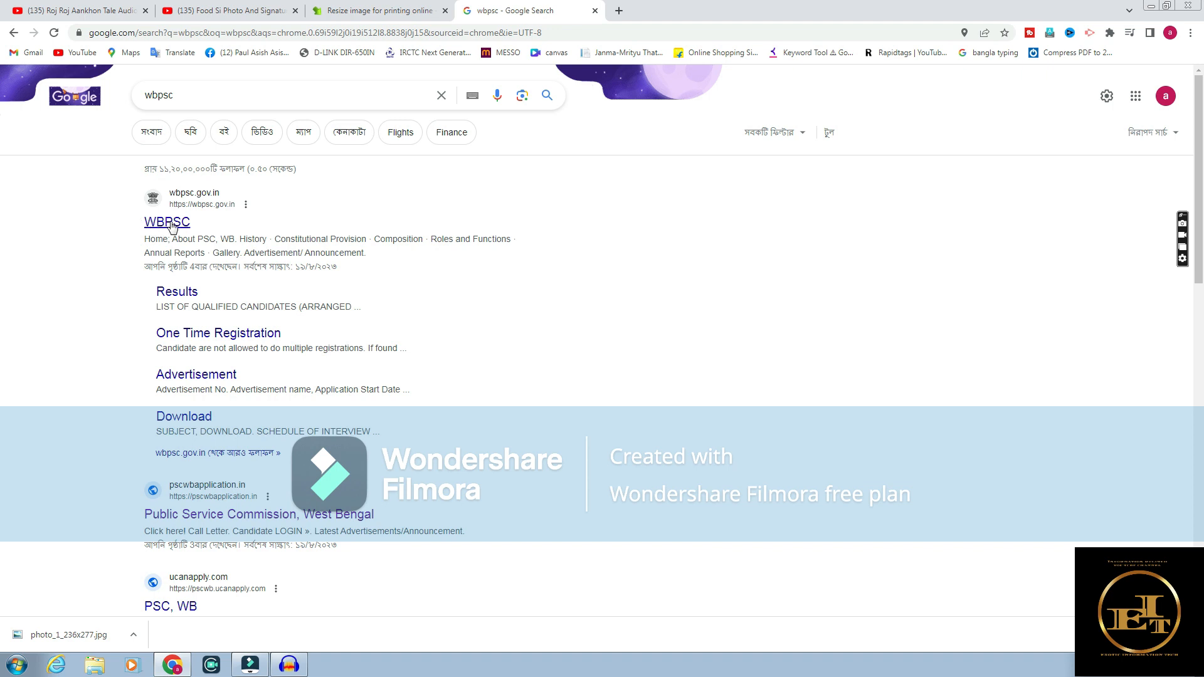
Step: Open the "Public Service Commission, West Bengal" search result from pscwbapplication.in
{"action": "scroll", "coordinate": [294, 326], "scroll_direction": "down", "scroll_amount": 2}
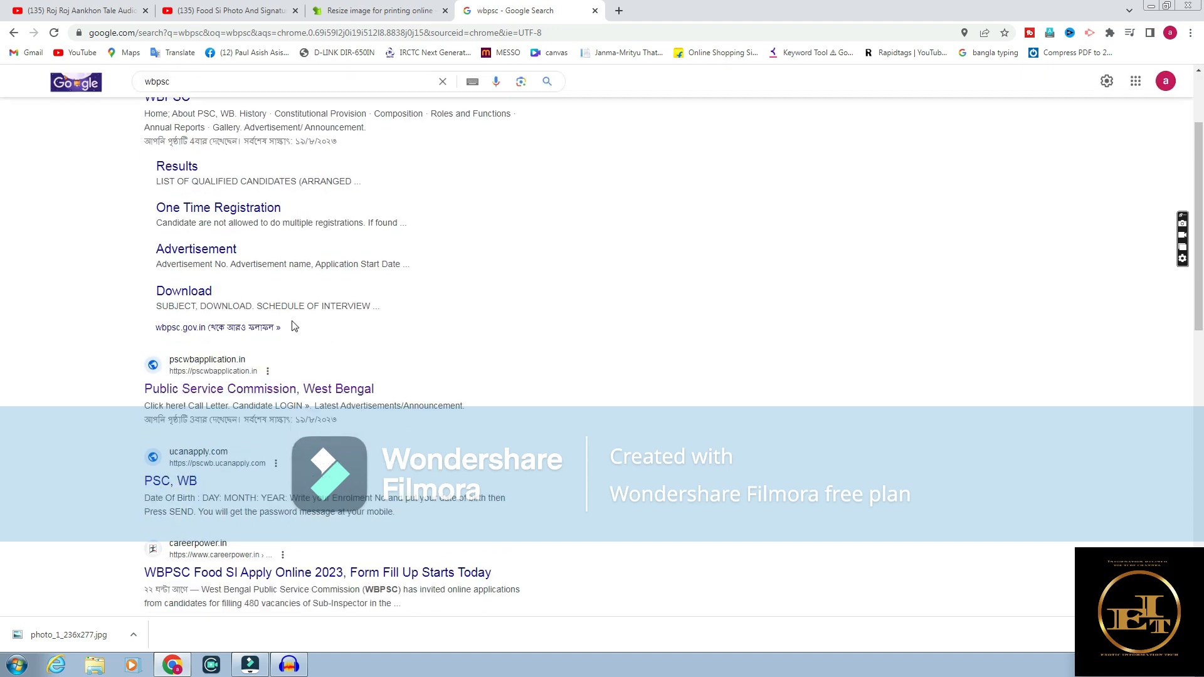
{"action": "scroll", "coordinate": [294, 326], "scroll_direction": "down", "scroll_amount": 1}
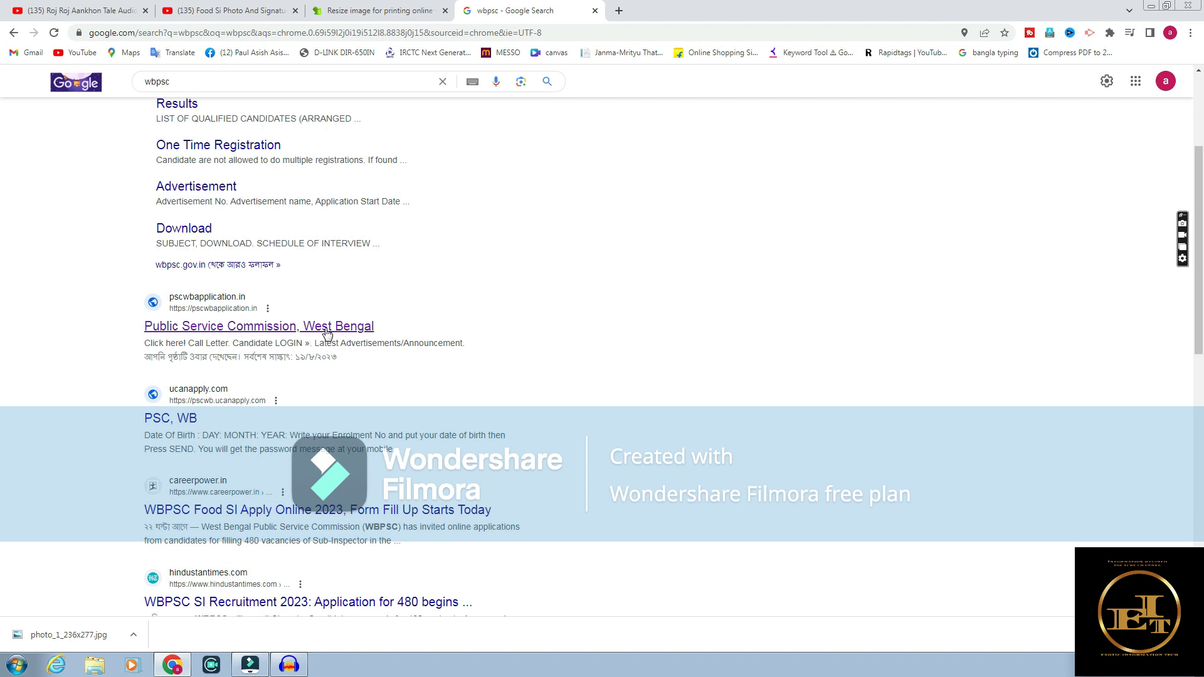
{"action": "left_click", "coordinate": [256, 330]}
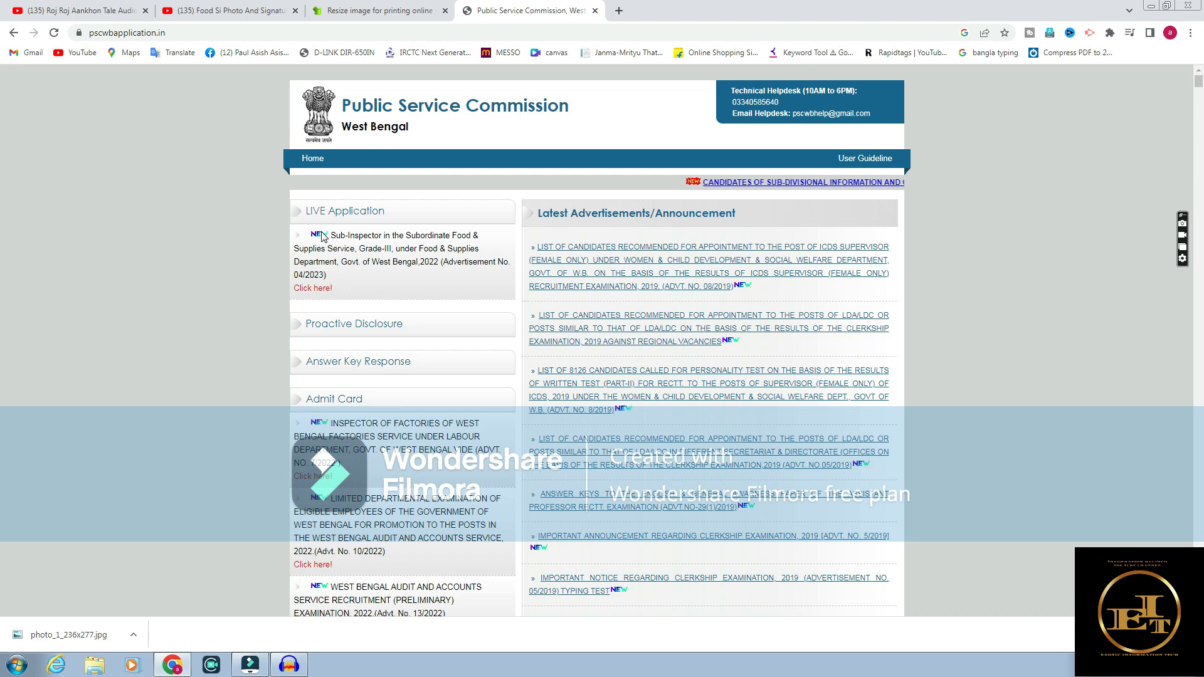
Step: Open the live application for Sub-Inspector in the Subordinate Food & Supplies Service, Advertisement No. 04/2023
{"action": "left_click_drag", "start_coordinate": [277, 224], "coordinate": [309, 251]}
{"action": "left_click", "coordinate": [270, 228]}
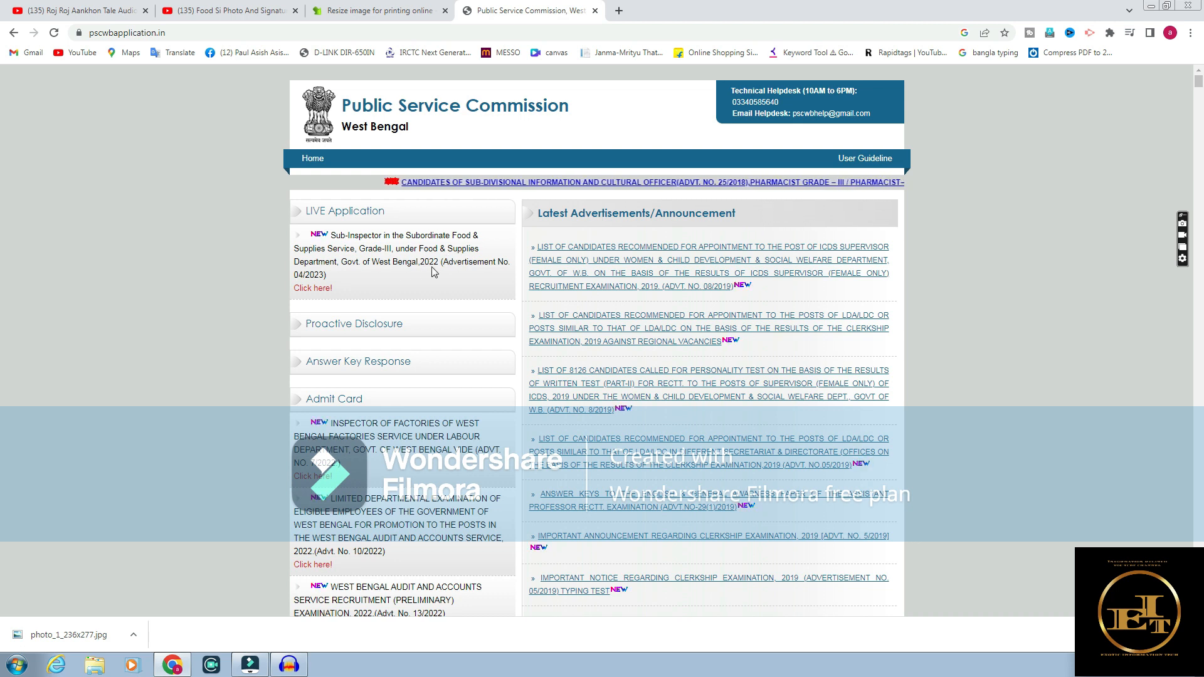
{"action": "left_click", "coordinate": [327, 290]}
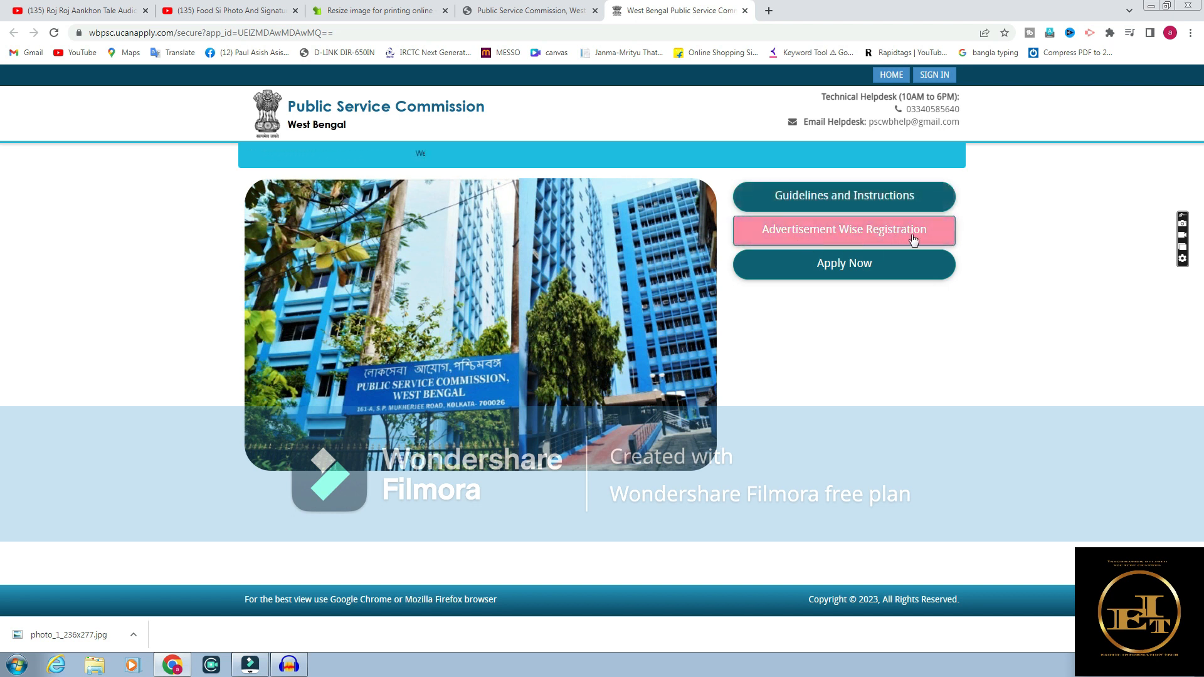
Step: Start applying for notification 04/2023 and go from the sign-in dialog to the new registration form
{"action": "left_click", "coordinate": [851, 270]}
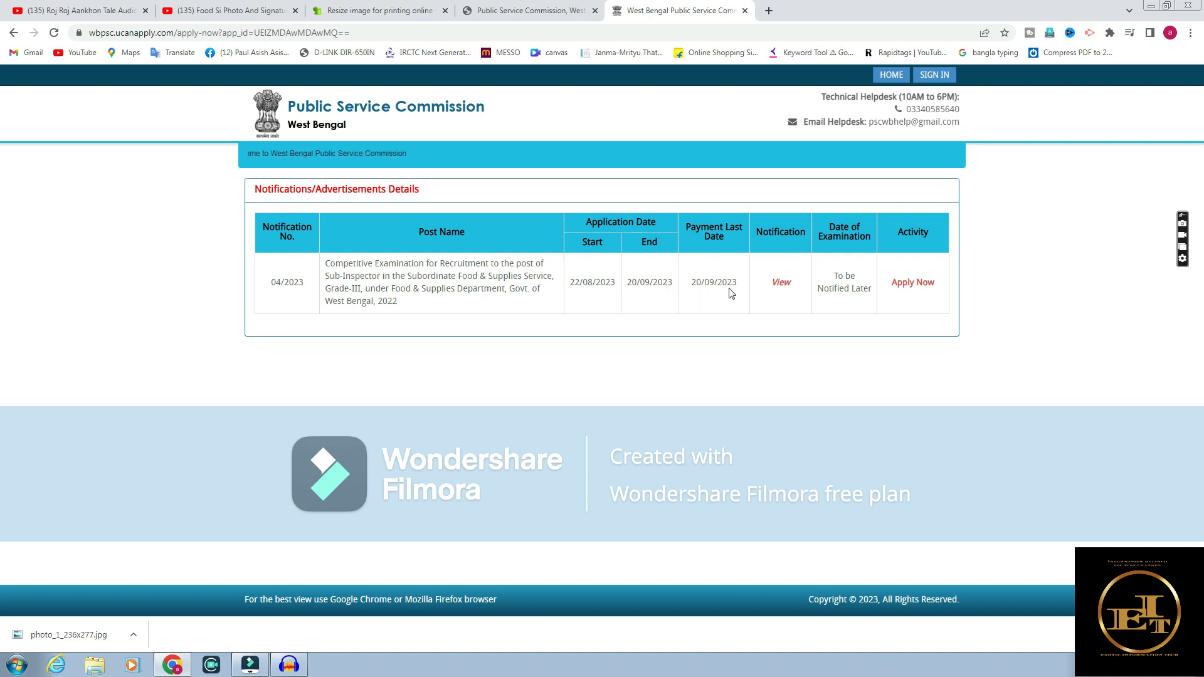
{"action": "left_click", "coordinate": [908, 284]}
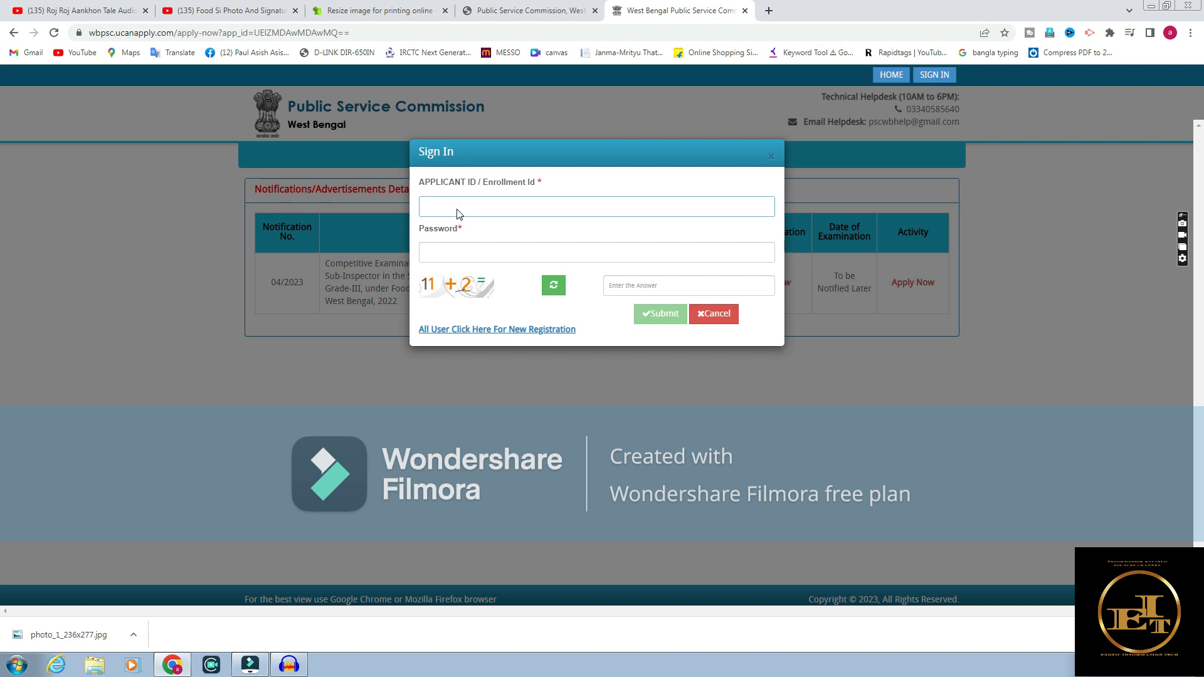
{"action": "left_click", "coordinate": [486, 252]}
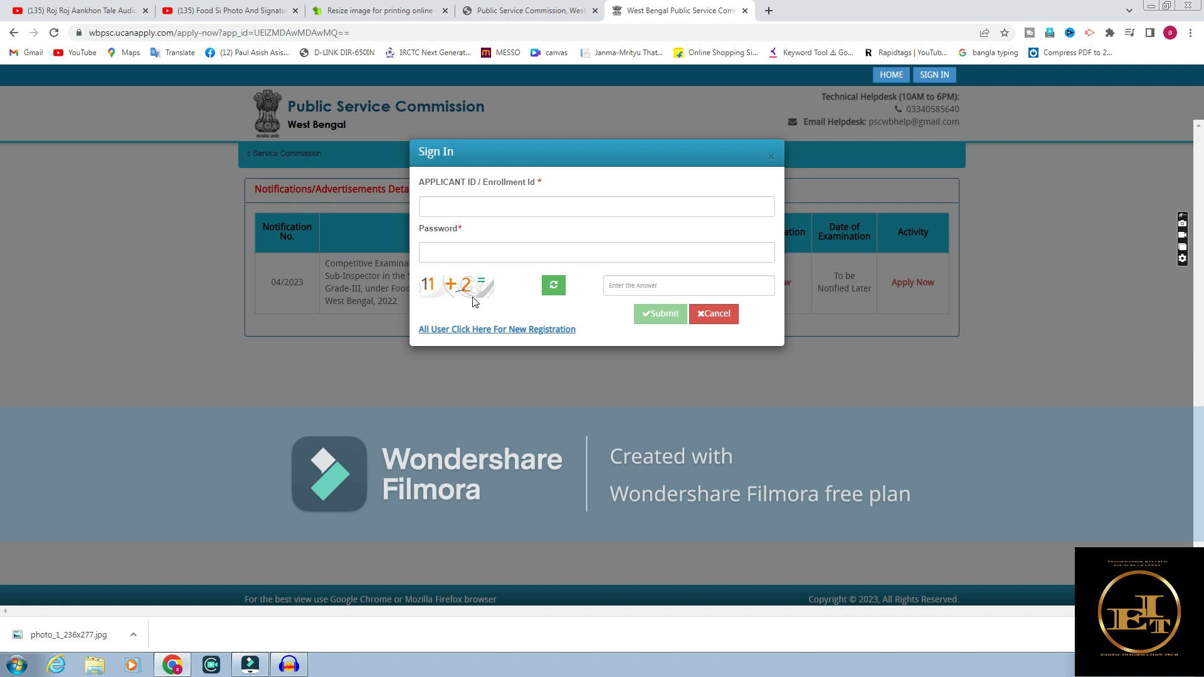
{"action": "left_click", "coordinate": [498, 330]}
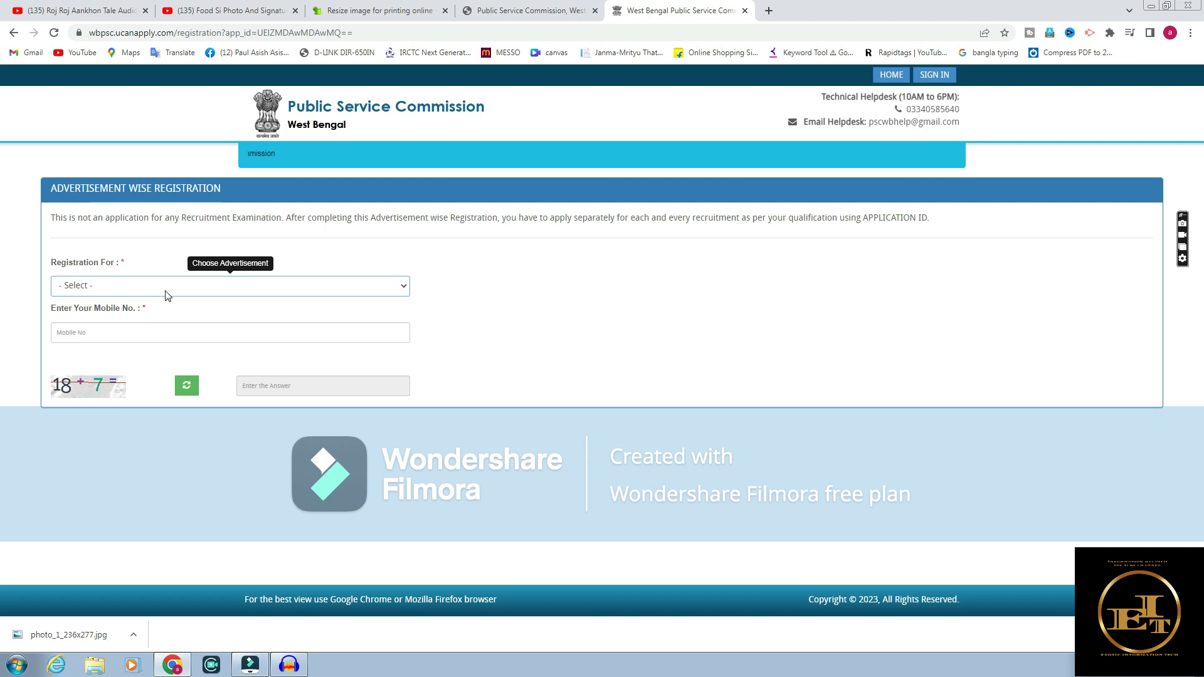
Step: Set the registration to the 2022 Food & Supplies Sub-Inspector competitive examination and try to enter the captcha answer field
{"action": "left_click", "coordinate": [404, 287]}
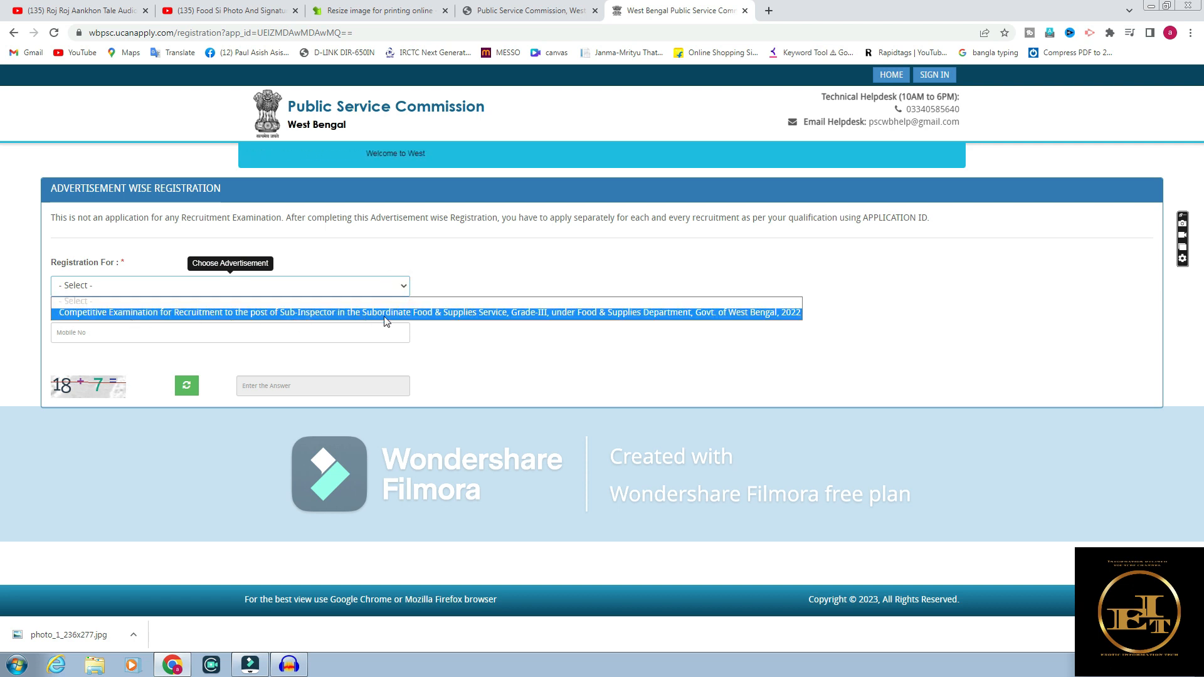
{"action": "left_click", "coordinate": [548, 315]}
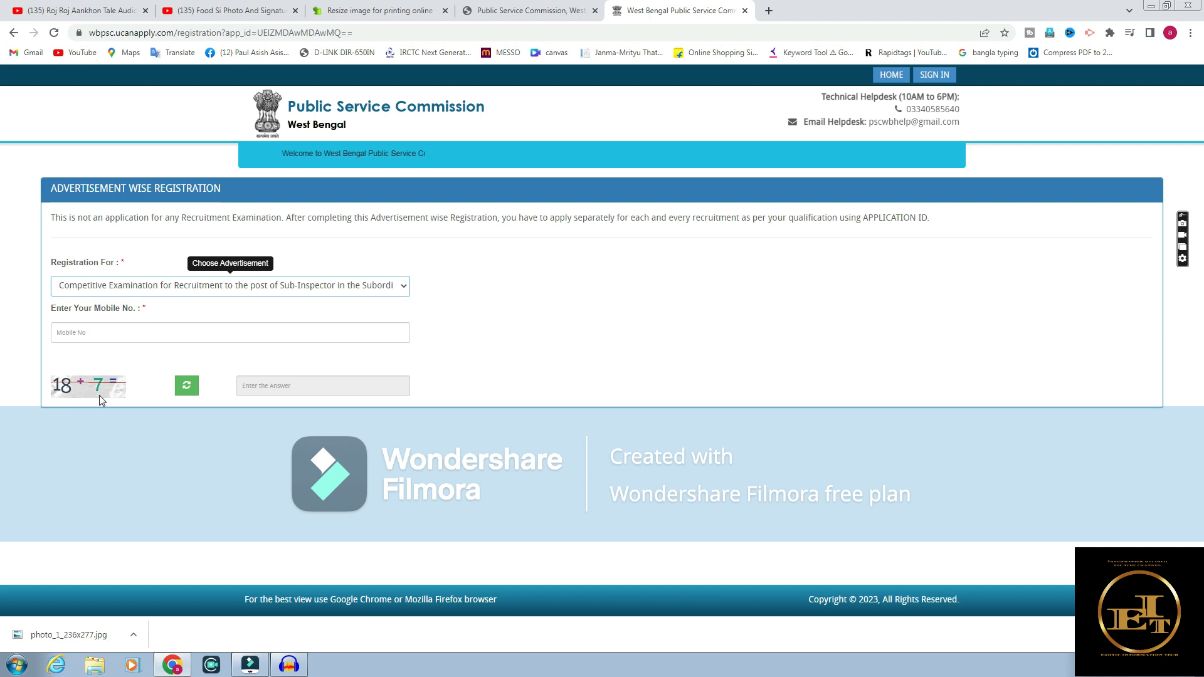
{"action": "left_click", "coordinate": [260, 383]}
{"action": "left_click", "coordinate": [259, 384]}
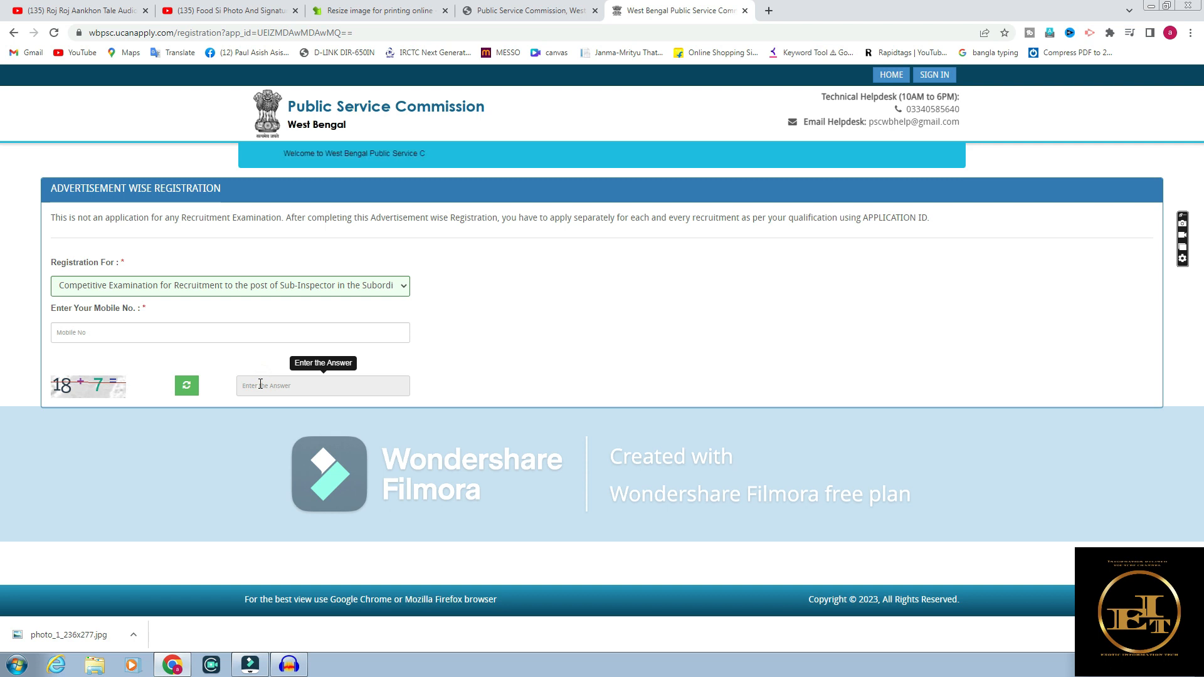
{"action": "left_click", "coordinate": [286, 390]}
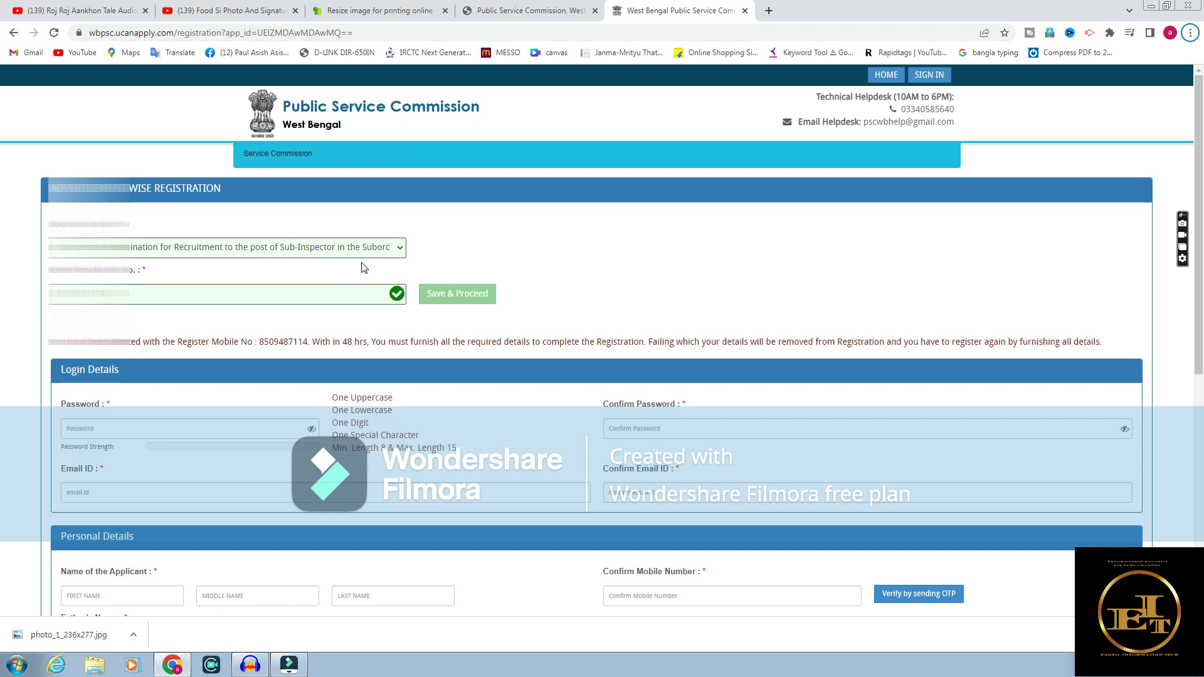
Step: Examine the password rules and the e-mail fields in the Login Details section
{"action": "scroll", "coordinate": [323, 302], "scroll_direction": "down", "scroll_amount": 1}
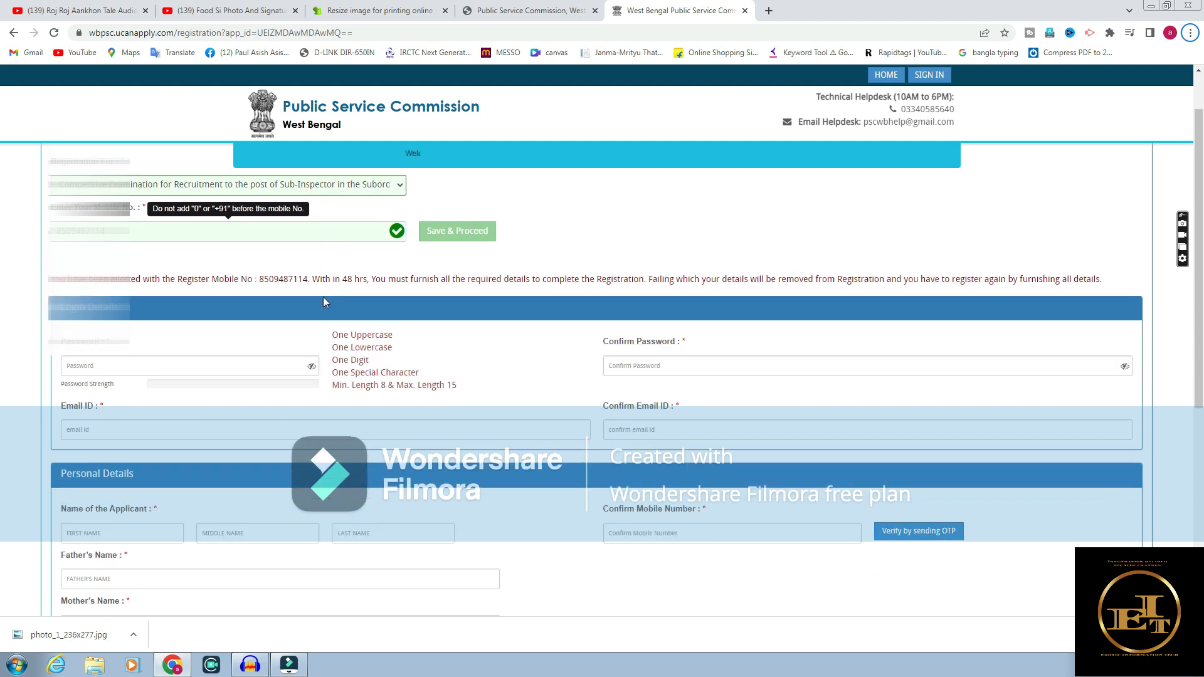
{"action": "scroll", "coordinate": [292, 298], "scroll_direction": "down", "scroll_amount": 2}
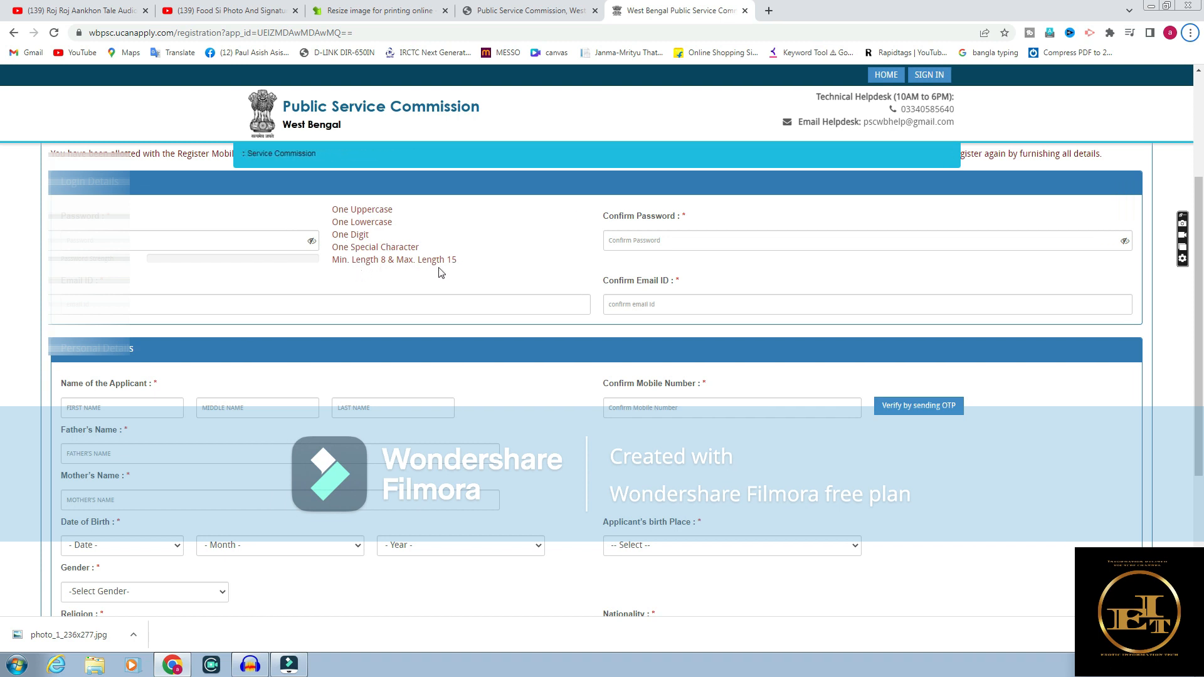
{"action": "mouse_move", "coordinate": [128, 248]}
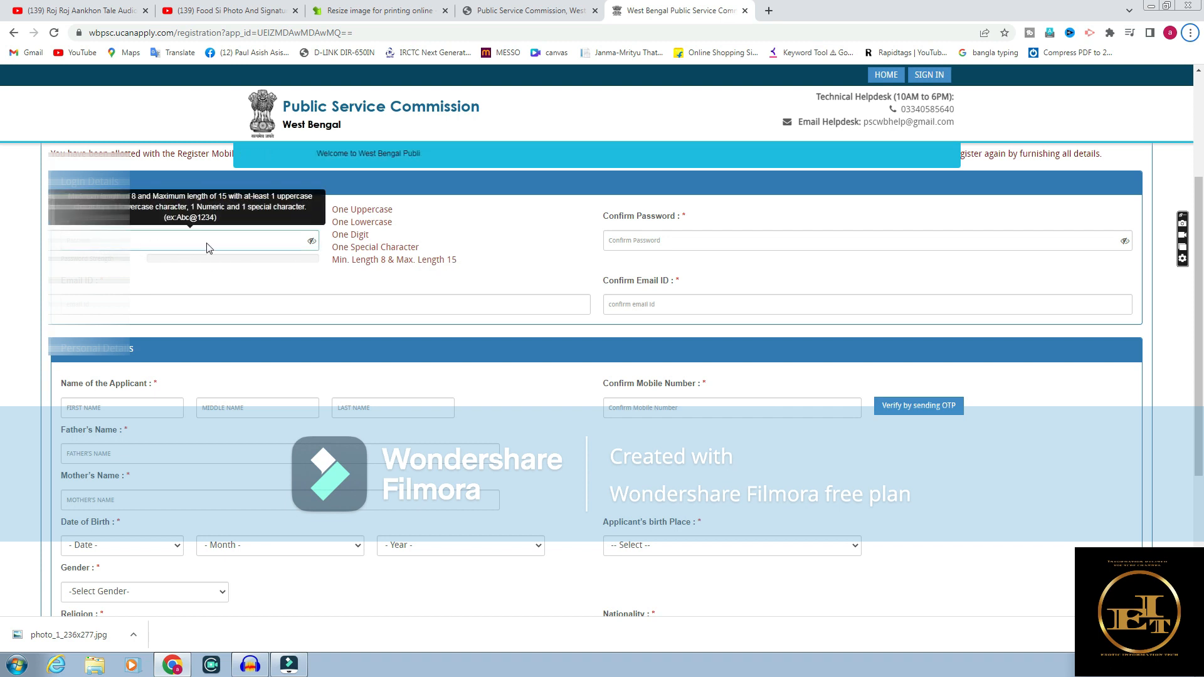
{"action": "mouse_move", "coordinate": [646, 245]}
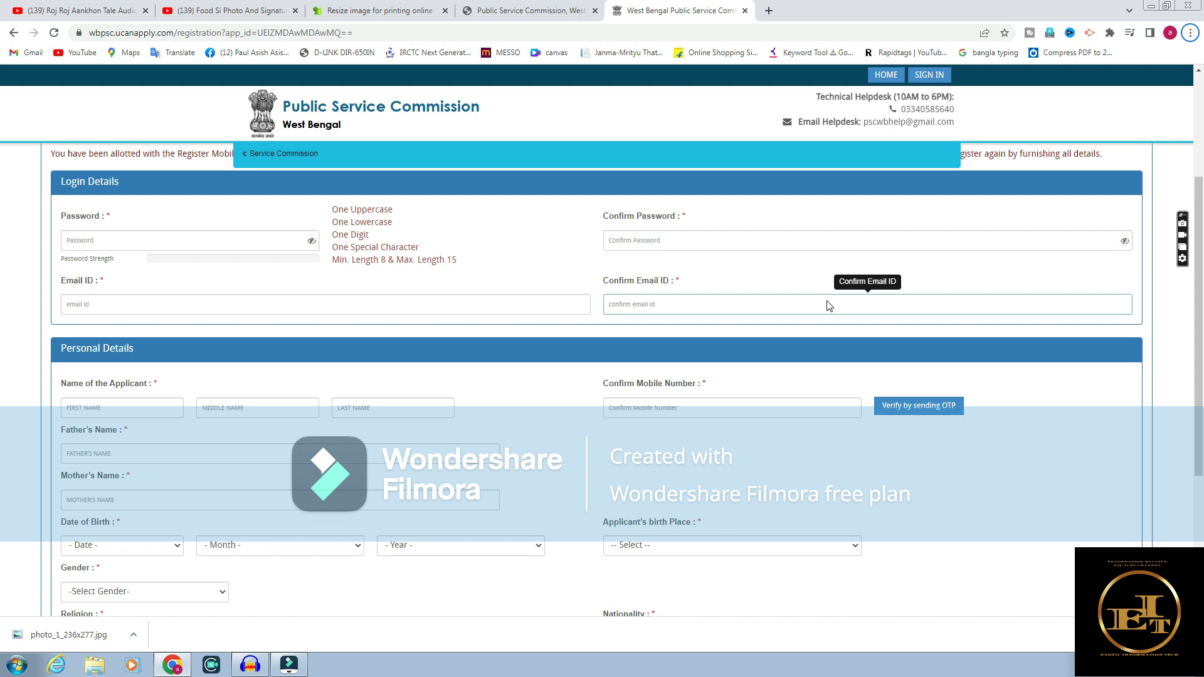
Step: Examine the entry instructions for the applicant's, father's and mother's name fields in Personal Details
{"action": "scroll", "coordinate": [829, 306], "scroll_direction": "down", "scroll_amount": 1}
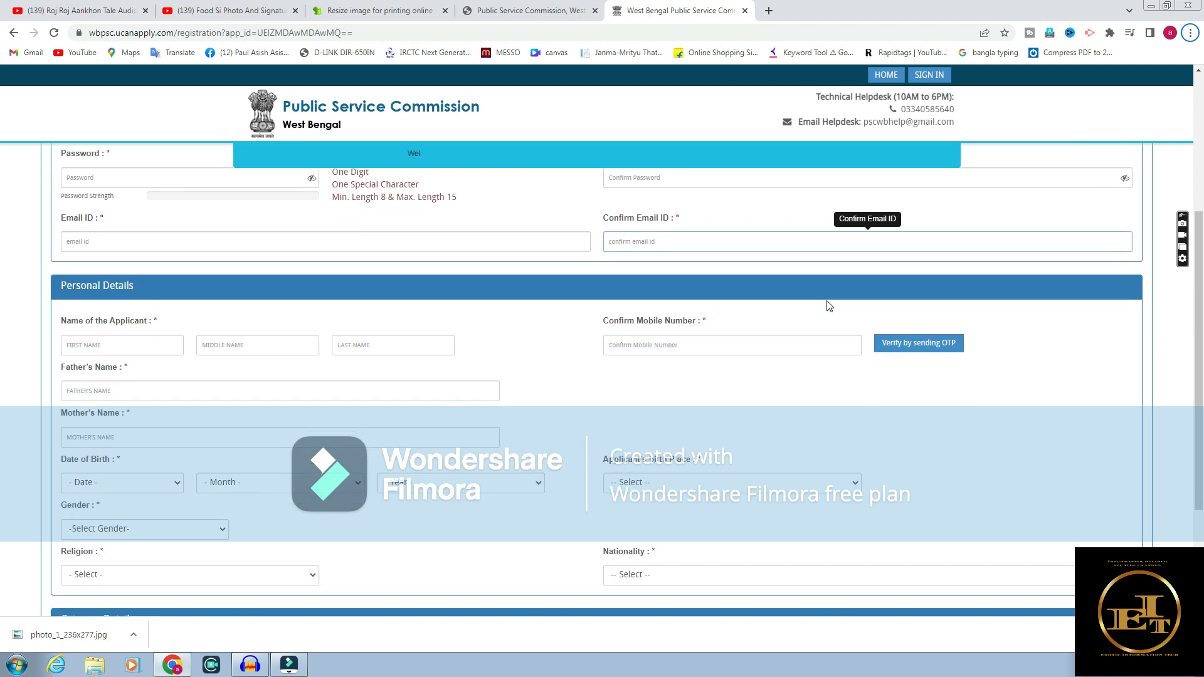
{"action": "scroll", "coordinate": [826, 306], "scroll_direction": "down", "scroll_amount": 1}
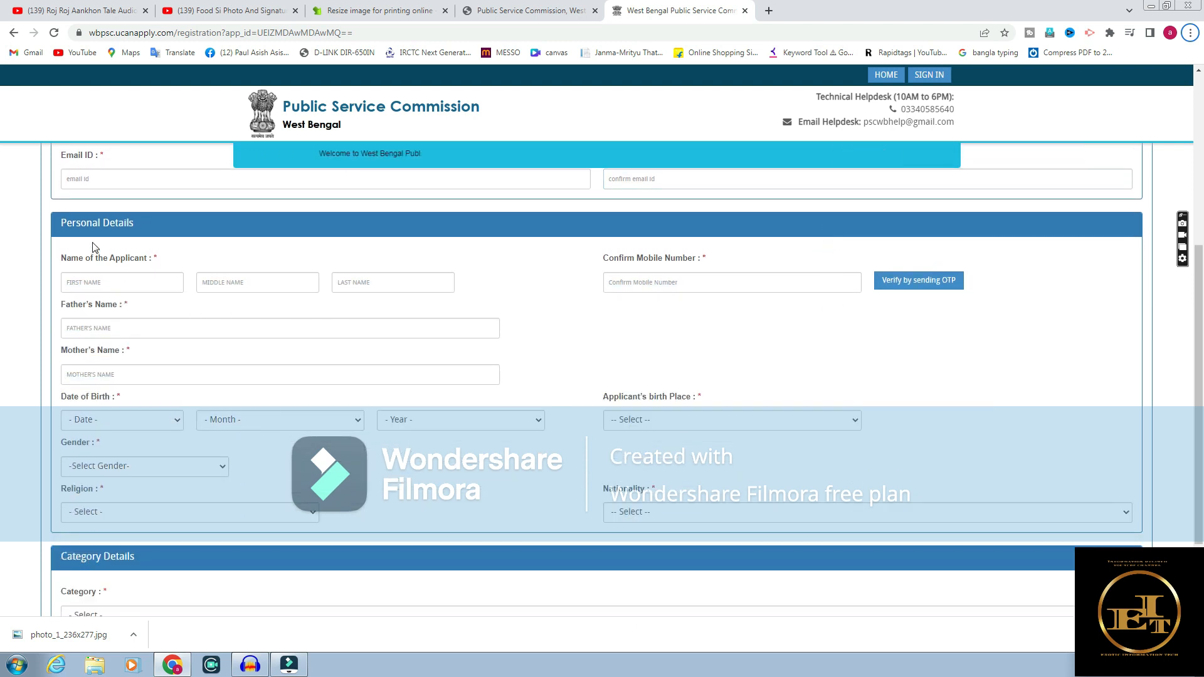
{"action": "left_click", "coordinate": [95, 286]}
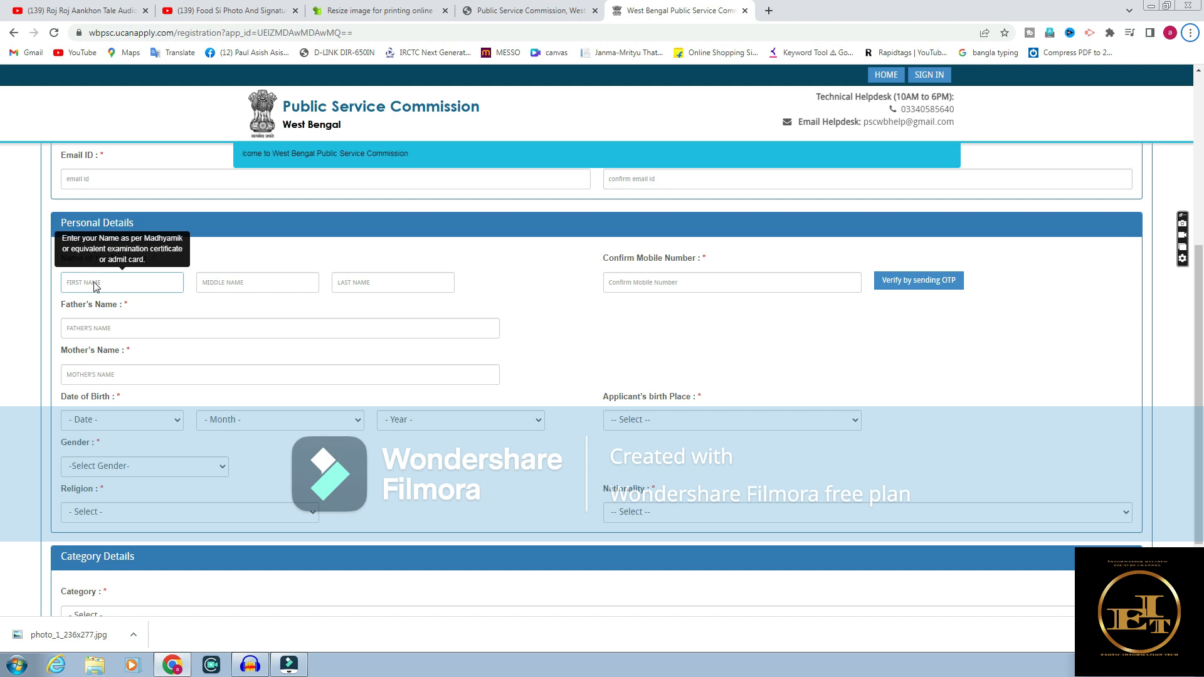
{"action": "left_click", "coordinate": [226, 287]}
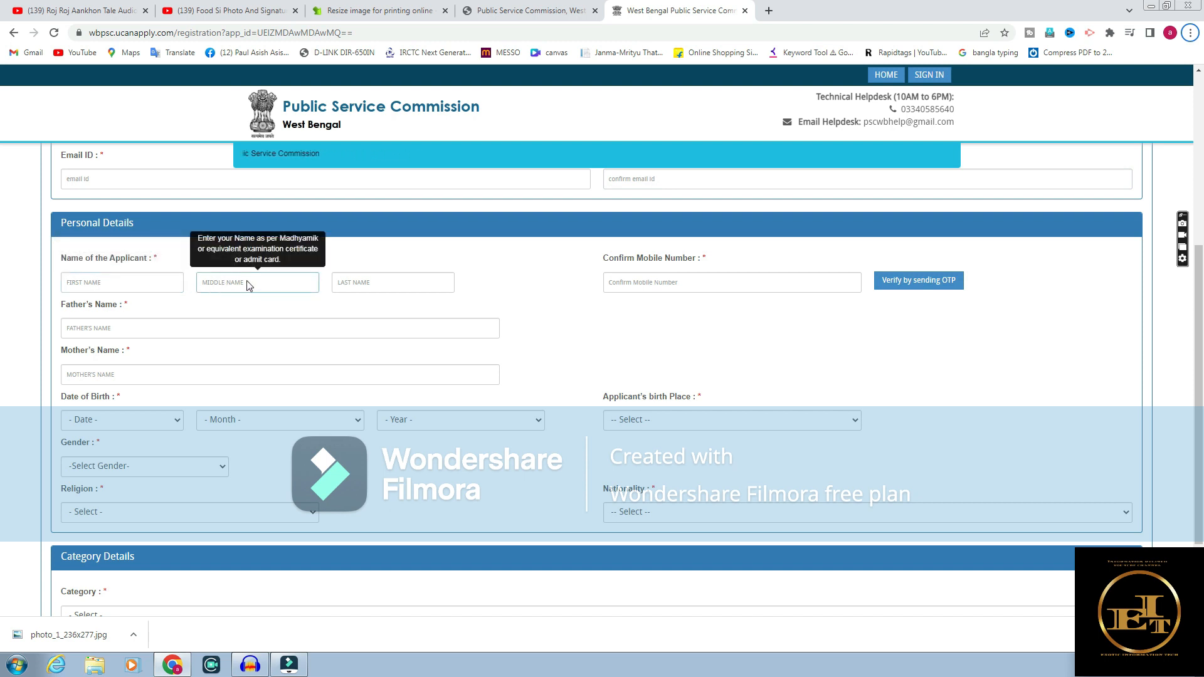
{"action": "left_click", "coordinate": [373, 285]}
{"action": "left_click", "coordinate": [305, 291]}
{"action": "left_click", "coordinate": [388, 293]}
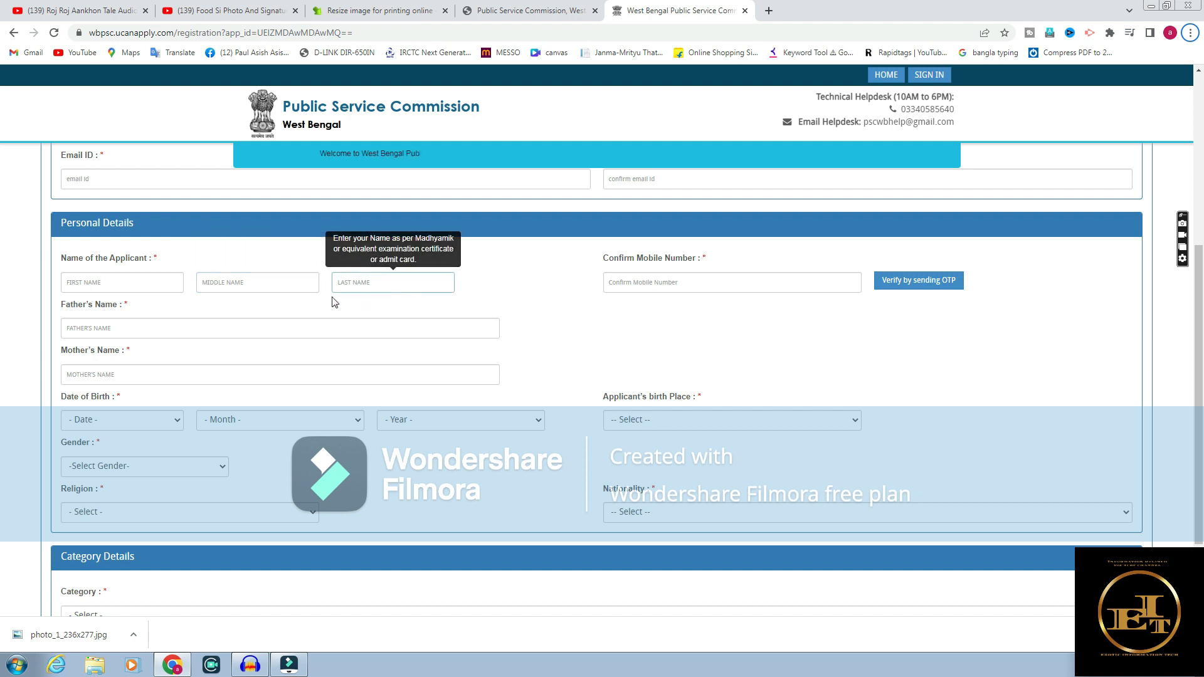
{"action": "left_click", "coordinate": [81, 332]}
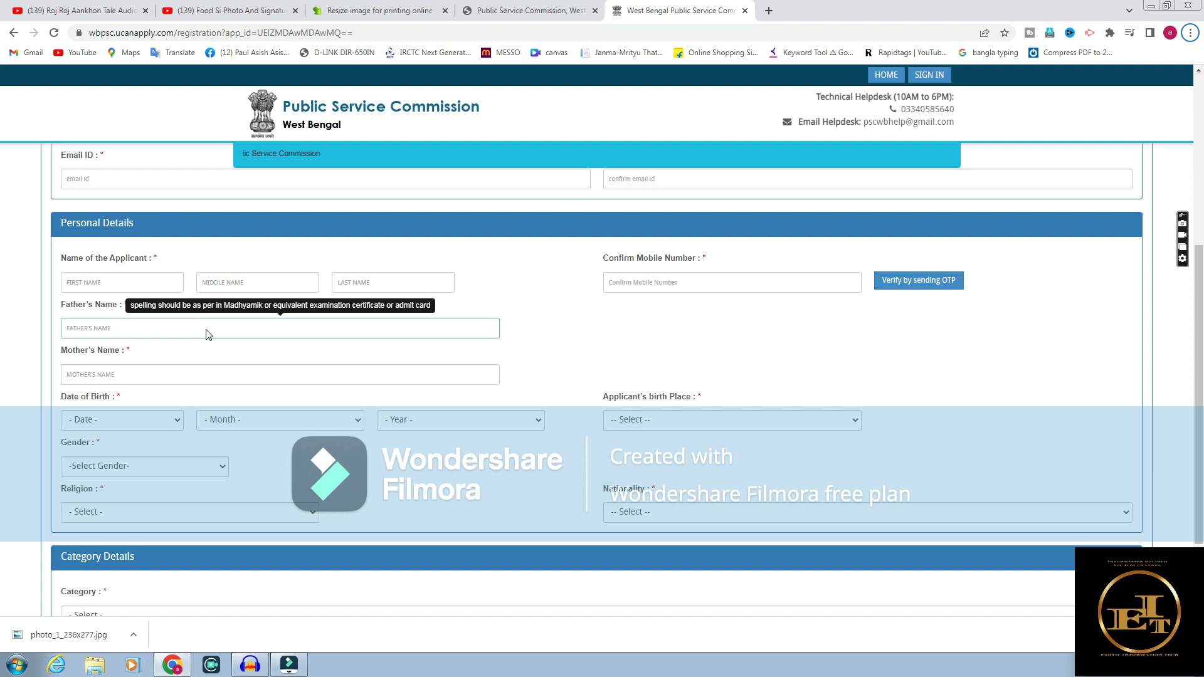
{"action": "left_click", "coordinate": [82, 373]}
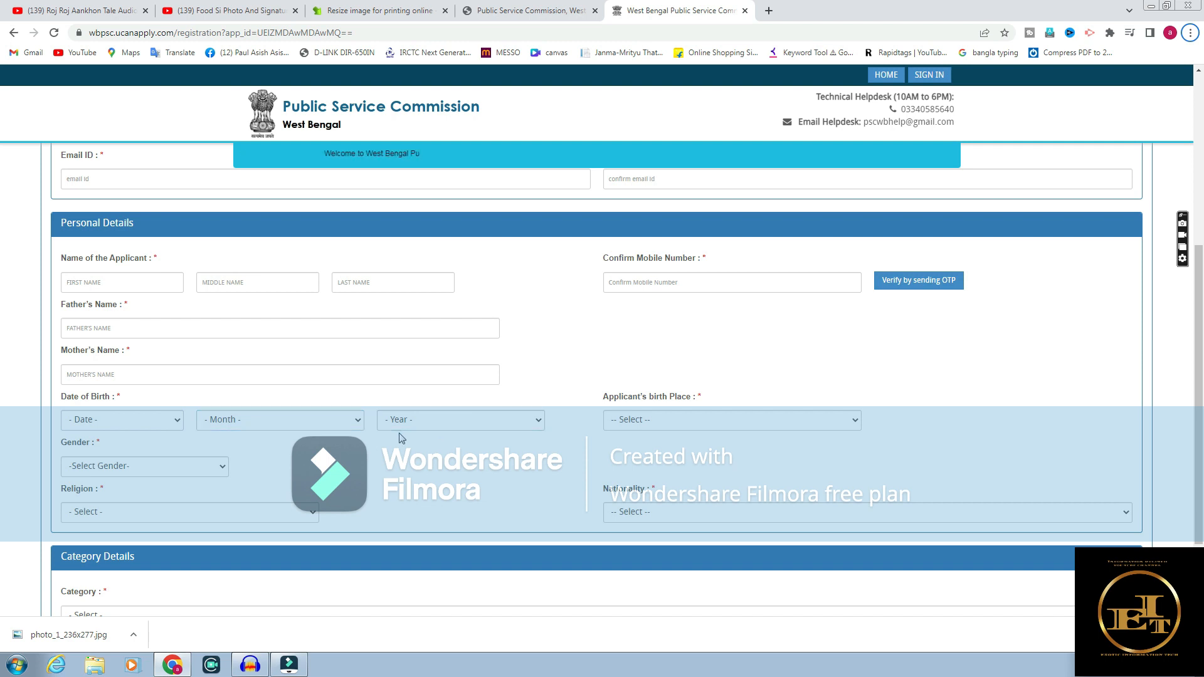
Step: Review the gender, religion, birth place and nationality choices in Personal Details without selecting any
{"action": "left_click", "coordinate": [223, 467]}
{"action": "left_click", "coordinate": [224, 467]}
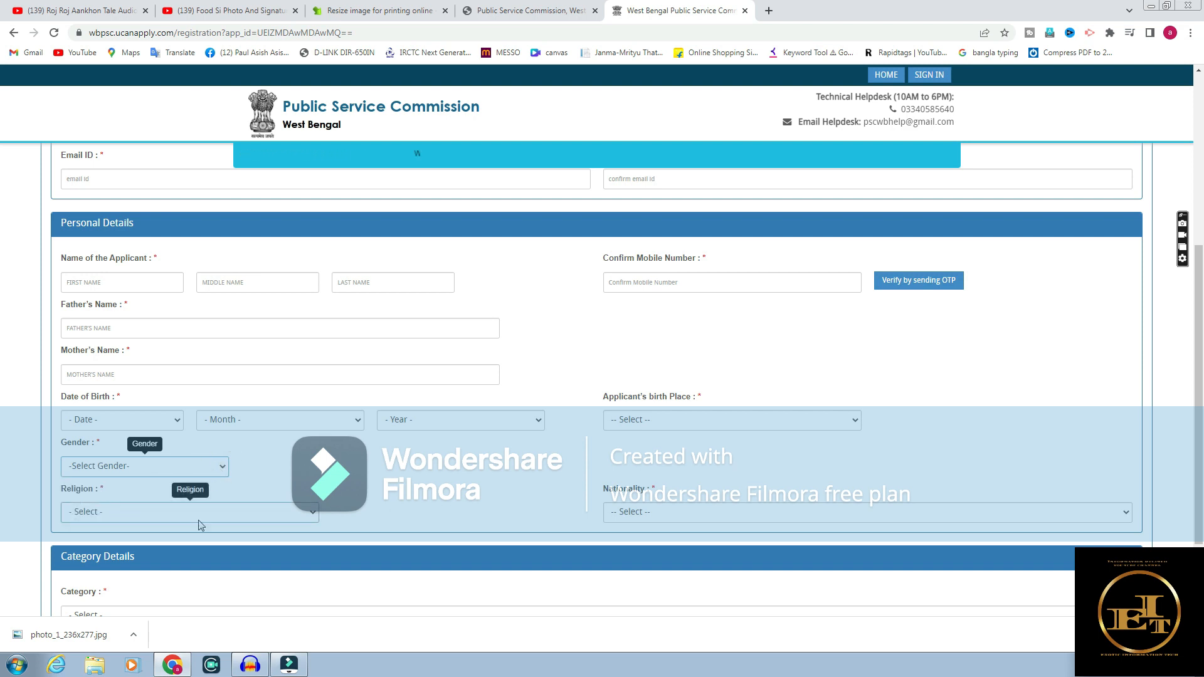
{"action": "left_click", "coordinate": [314, 514]}
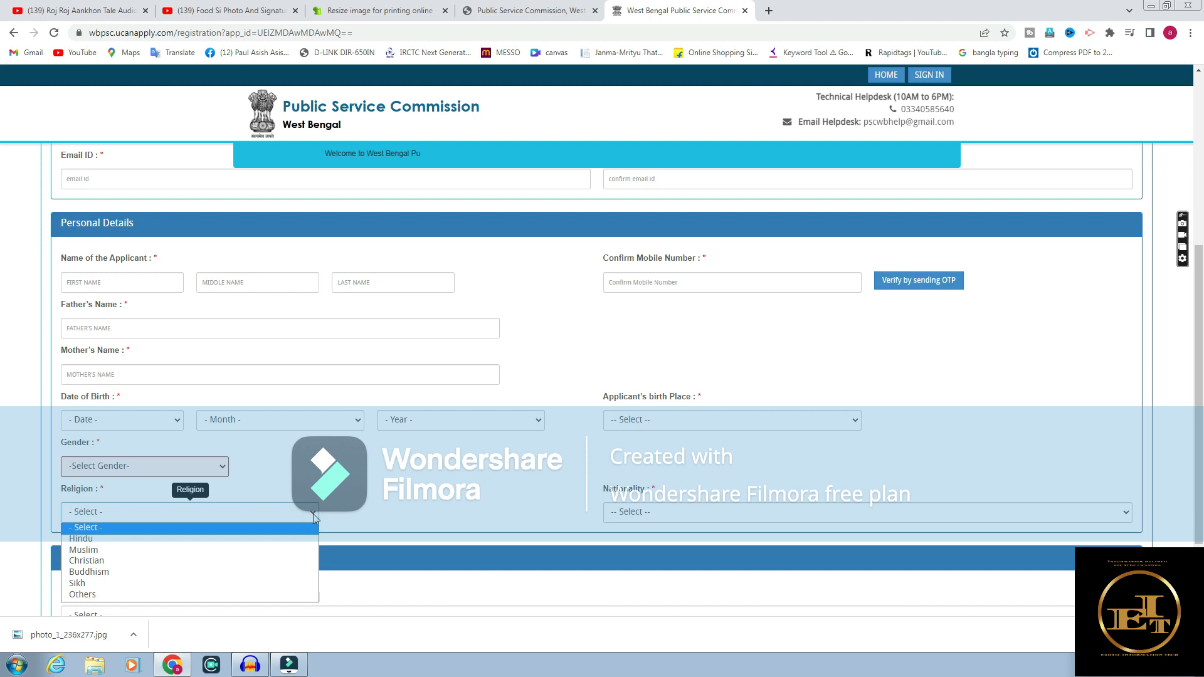
{"action": "left_click", "coordinate": [314, 513]}
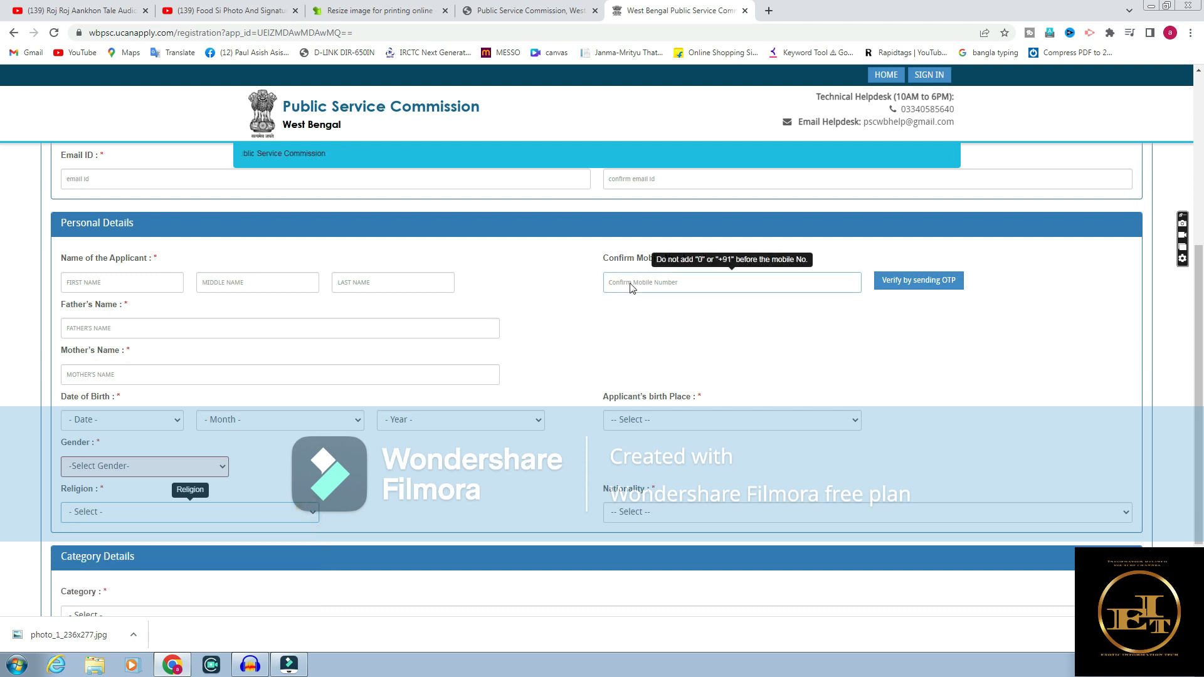
{"action": "left_click", "coordinate": [854, 422]}
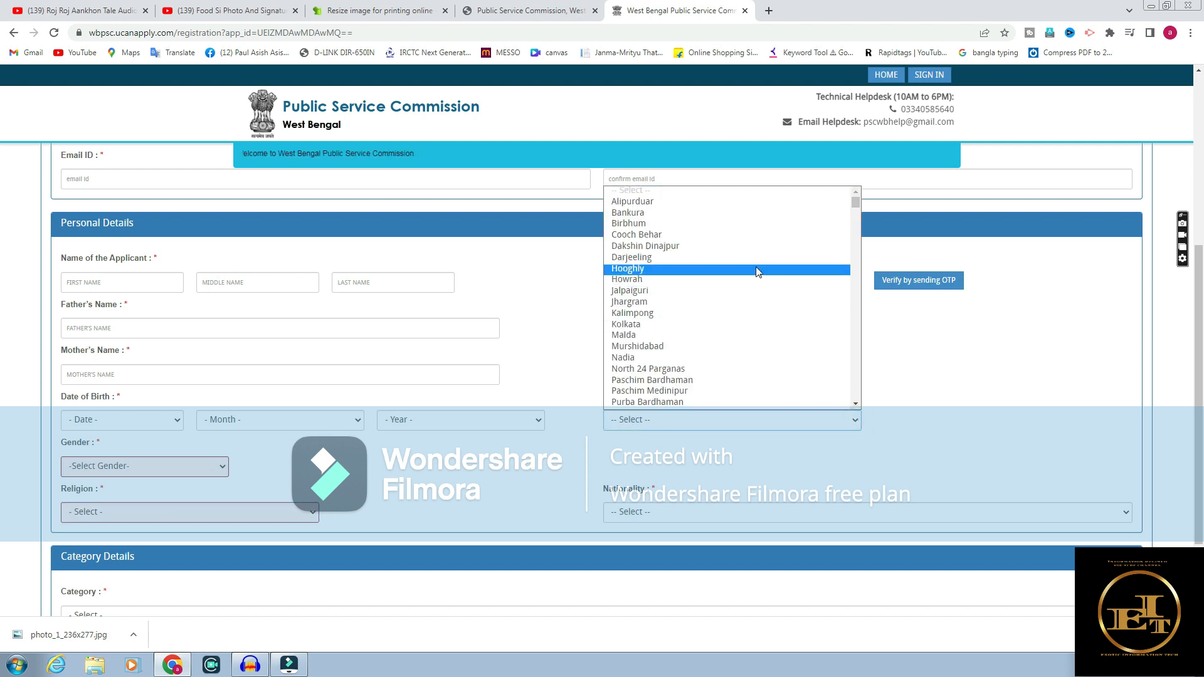
{"action": "left_click", "coordinate": [852, 425]}
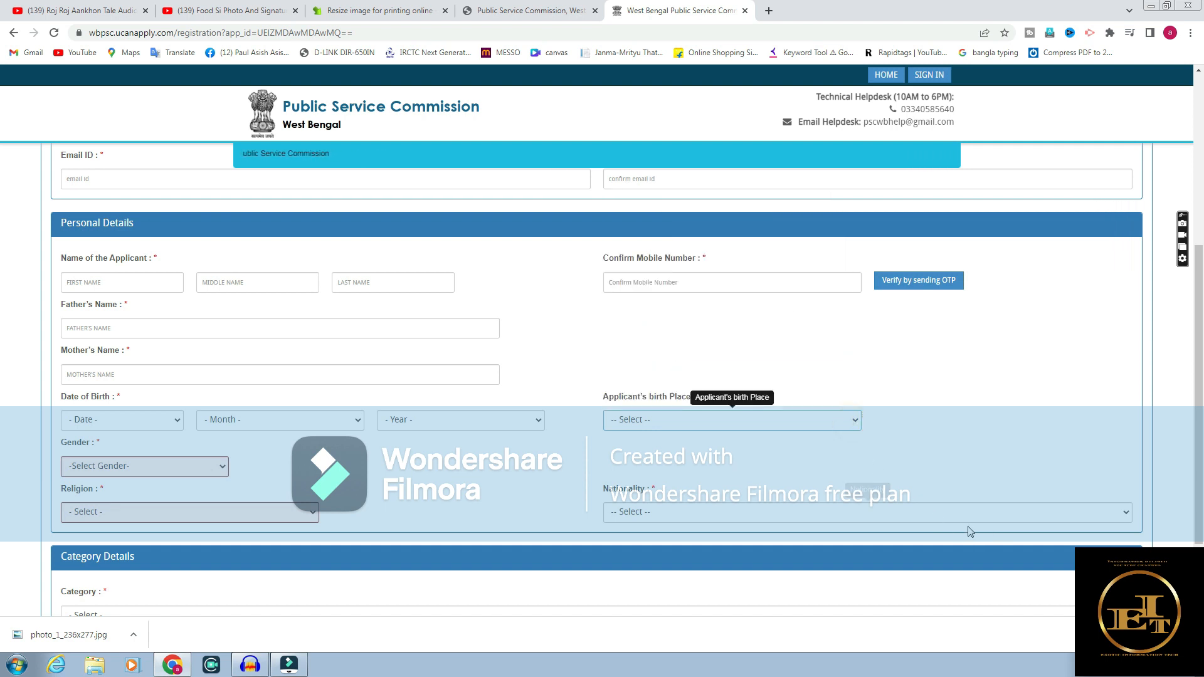
{"action": "left_click", "coordinate": [1033, 513]}
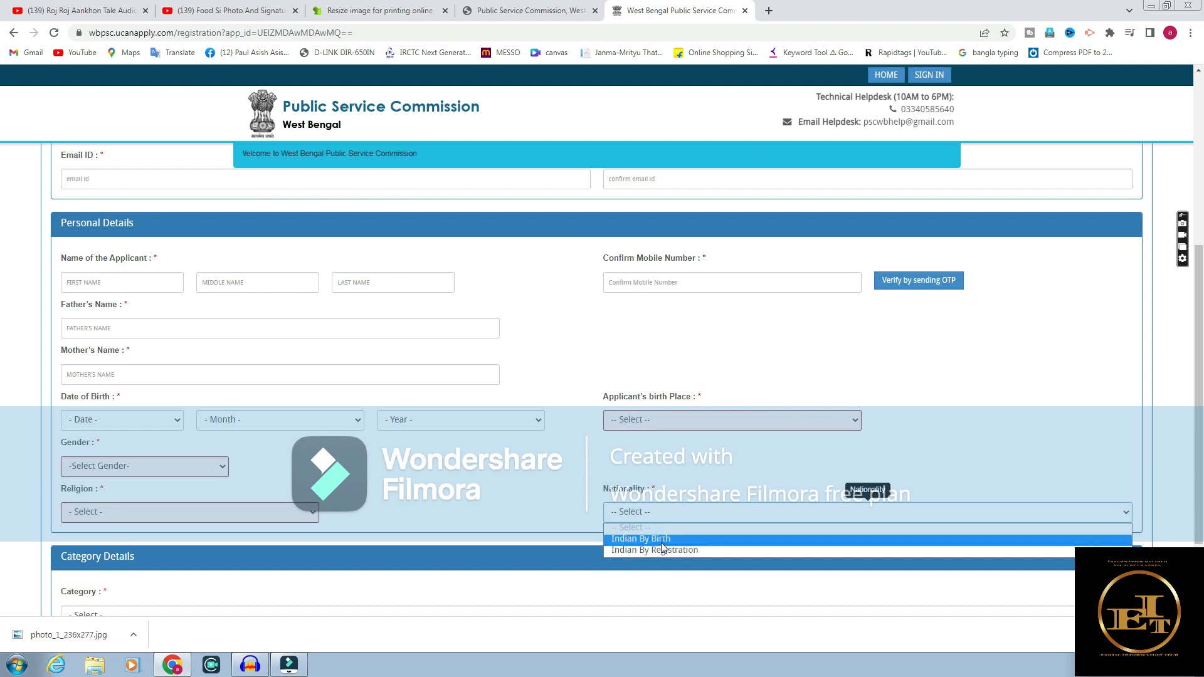
{"action": "left_click", "coordinate": [949, 446]}
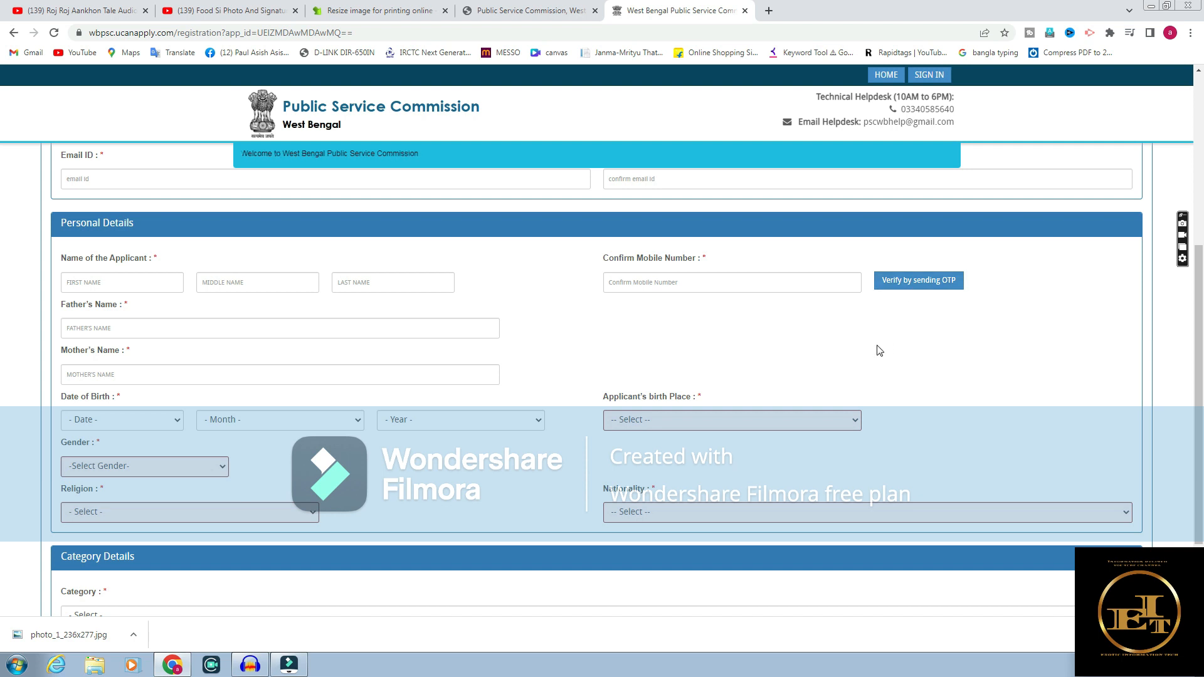
Step: Mark the permanent address as same as the correspondence address in Address Details and proceed with saving the section
{"action": "scroll", "coordinate": [876, 352], "scroll_direction": "down", "scroll_amount": 1}
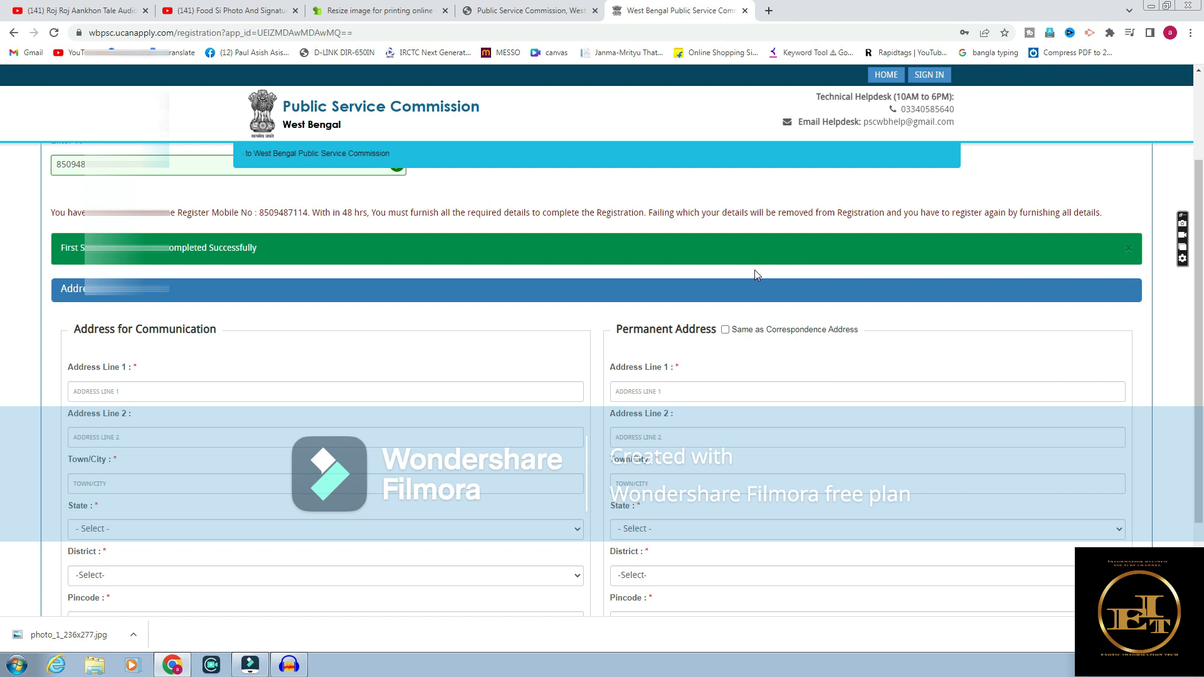
{"action": "scroll", "coordinate": [490, 322], "scroll_direction": "up", "scroll_amount": 1}
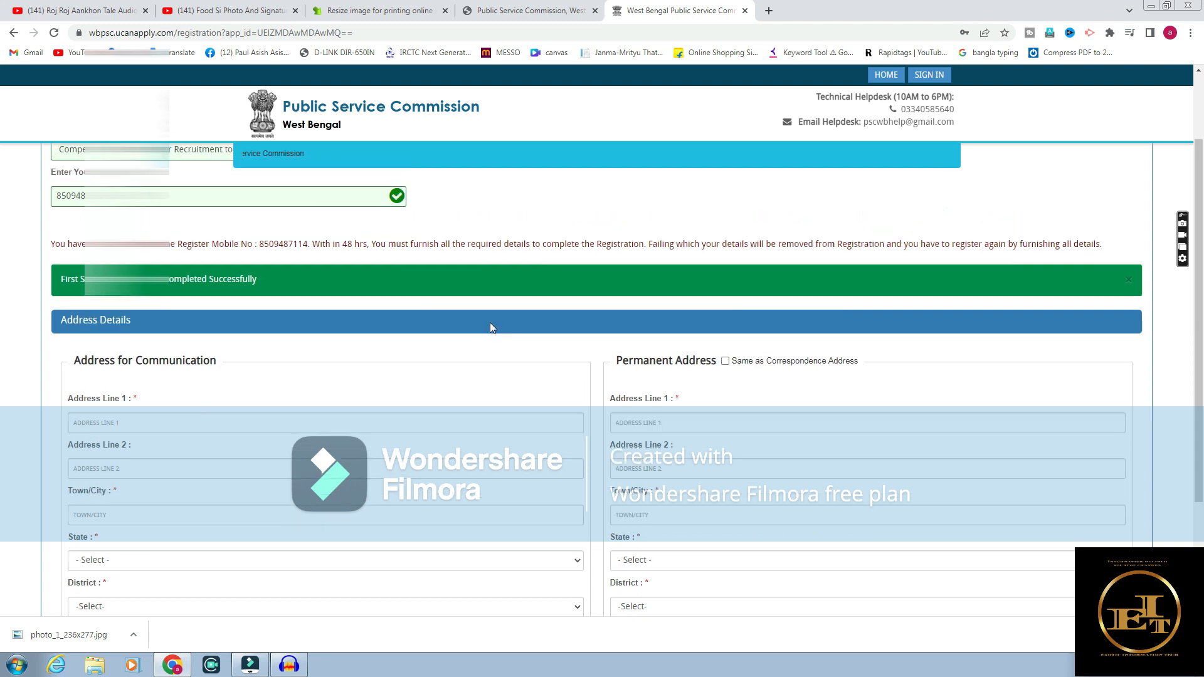
{"action": "scroll", "coordinate": [490, 322], "scroll_direction": "up", "scroll_amount": 3}
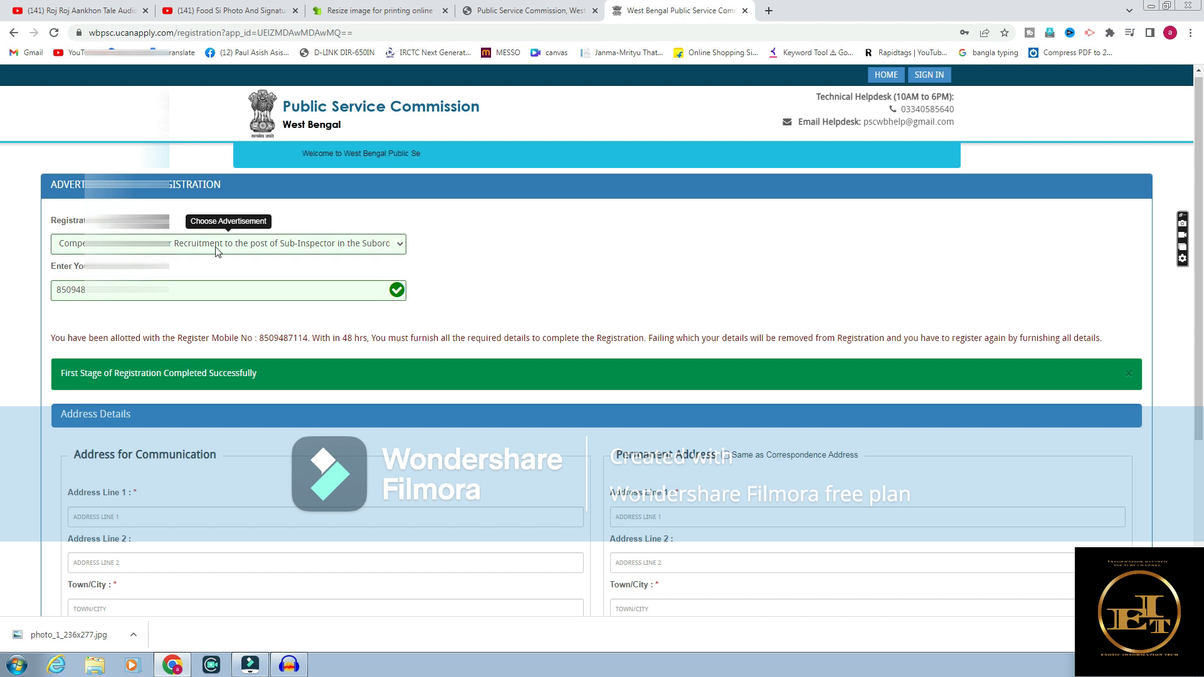
{"action": "scroll", "coordinate": [506, 264], "scroll_direction": "down", "scroll_amount": 2}
{"action": "scroll", "coordinate": [509, 265], "scroll_direction": "down", "scroll_amount": 4}
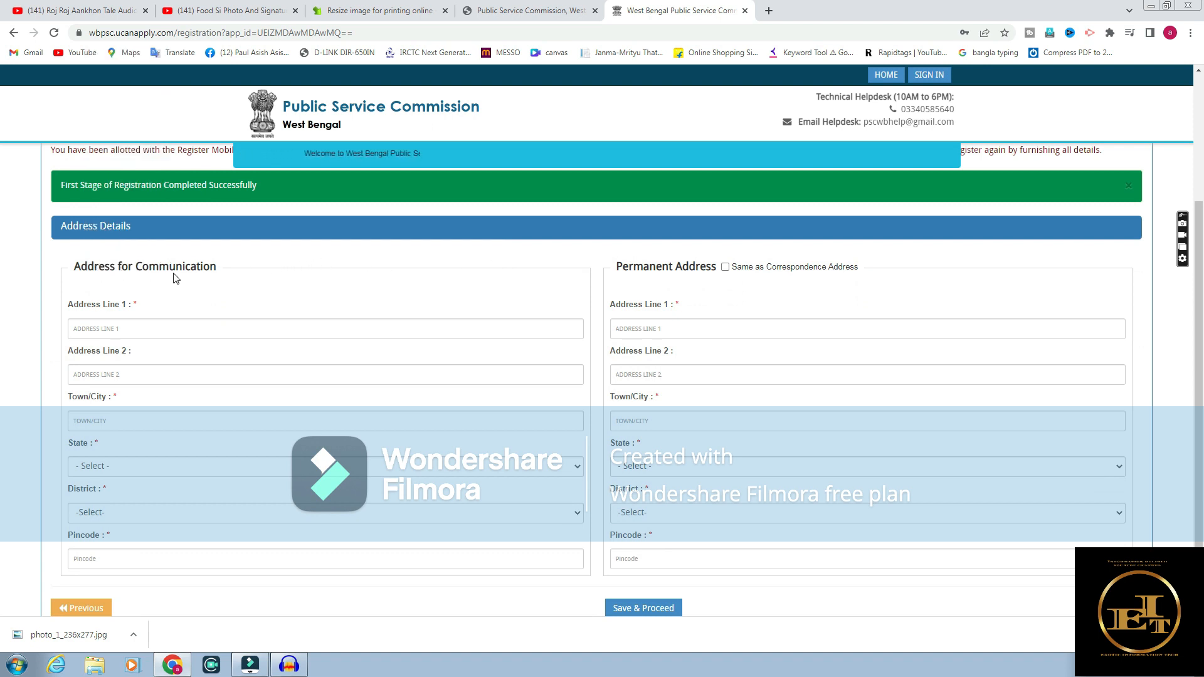
{"action": "left_click", "coordinate": [177, 329]}
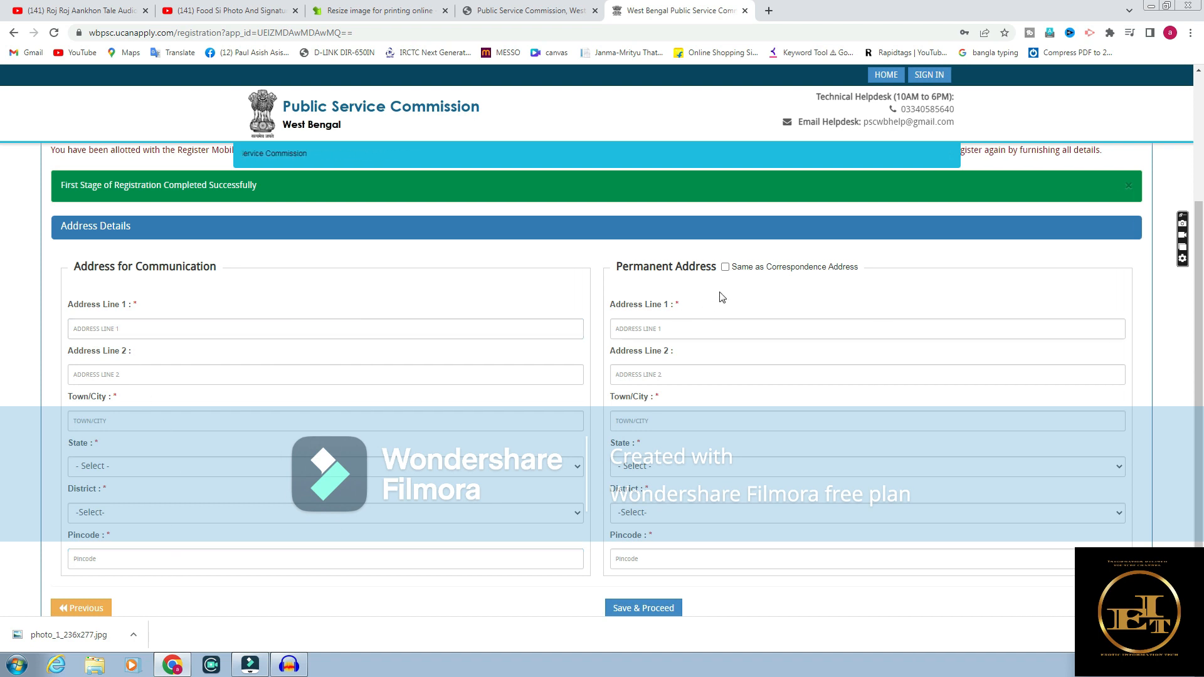
{"action": "left_click", "coordinate": [724, 266]}
{"action": "scroll", "coordinate": [758, 449], "scroll_direction": "down", "scroll_amount": 1}
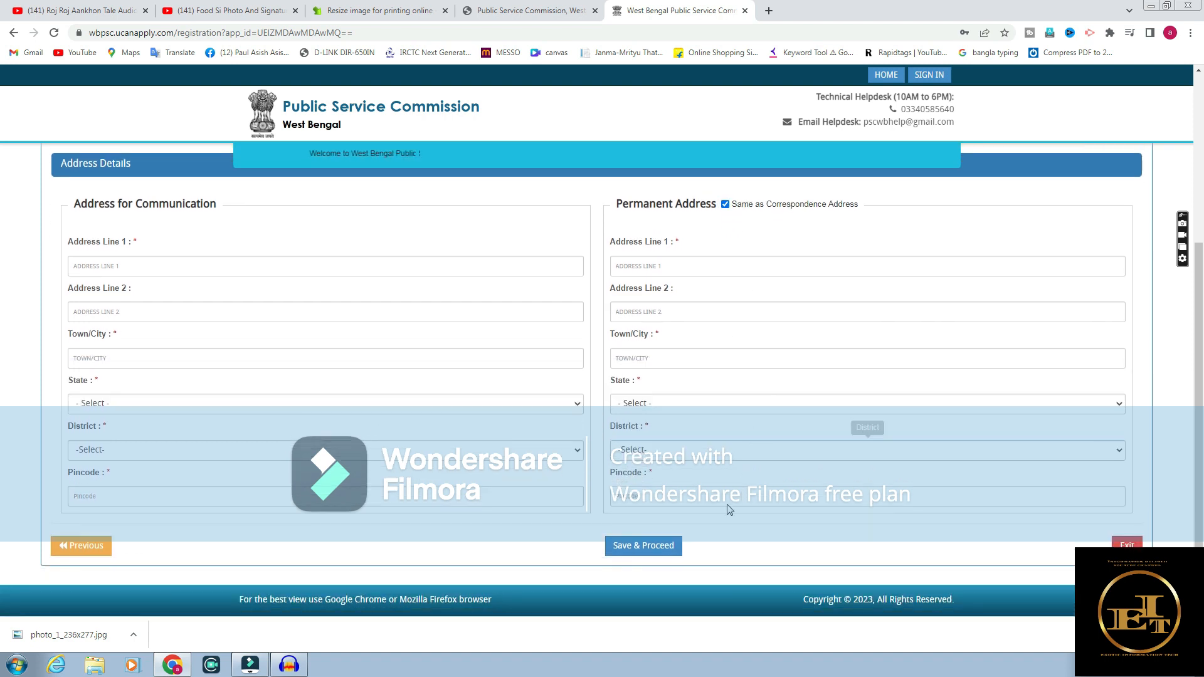
{"action": "left_click", "coordinate": [653, 556]}
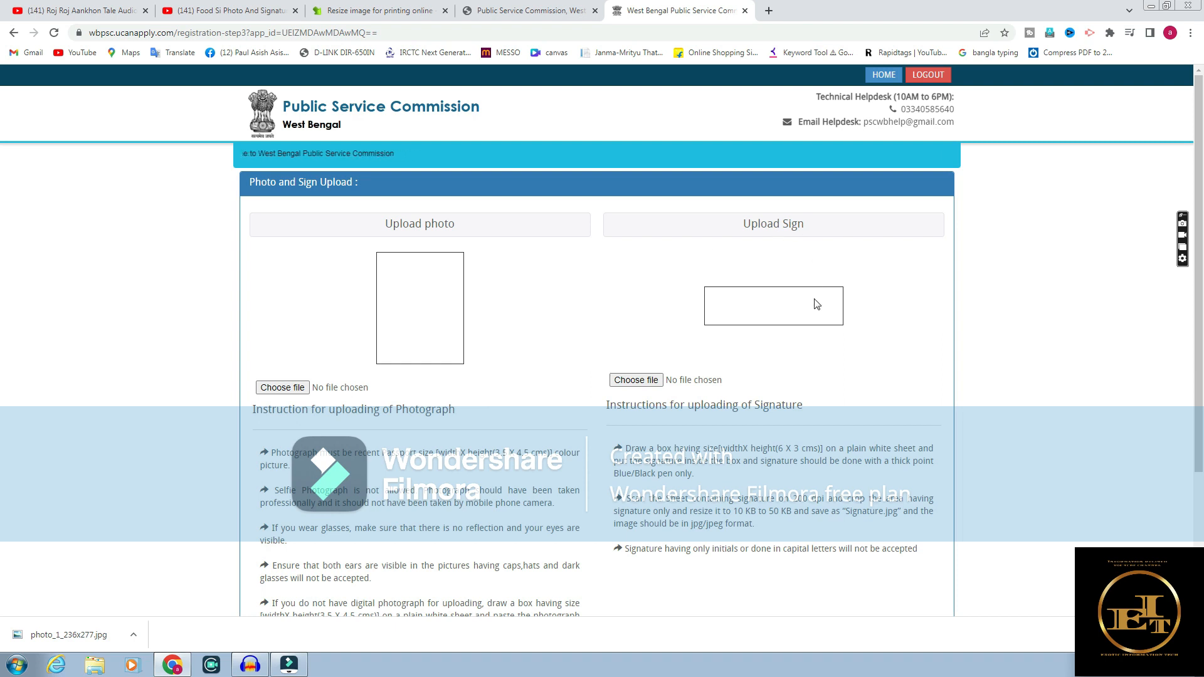
Step: Examine the size, format and quality instructions for uploading the photograph and the signature
{"action": "scroll", "coordinate": [725, 339], "scroll_direction": "down", "scroll_amount": 2}
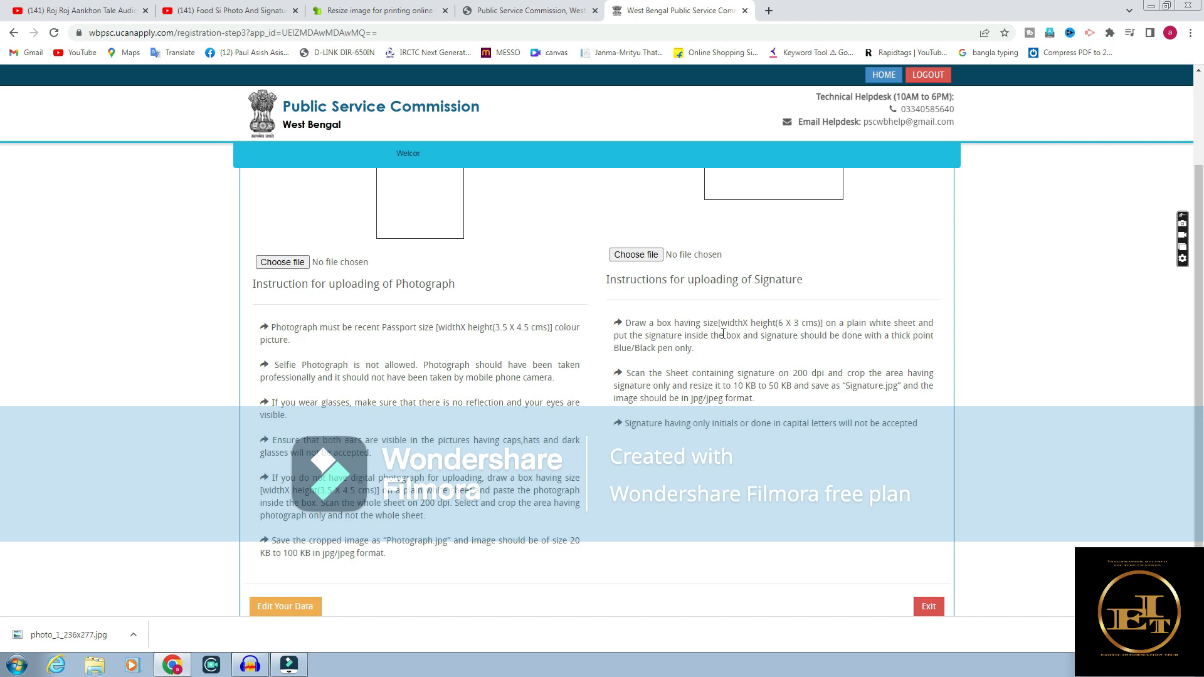
{"action": "scroll", "coordinate": [468, 324], "scroll_direction": "up", "scroll_amount": 2}
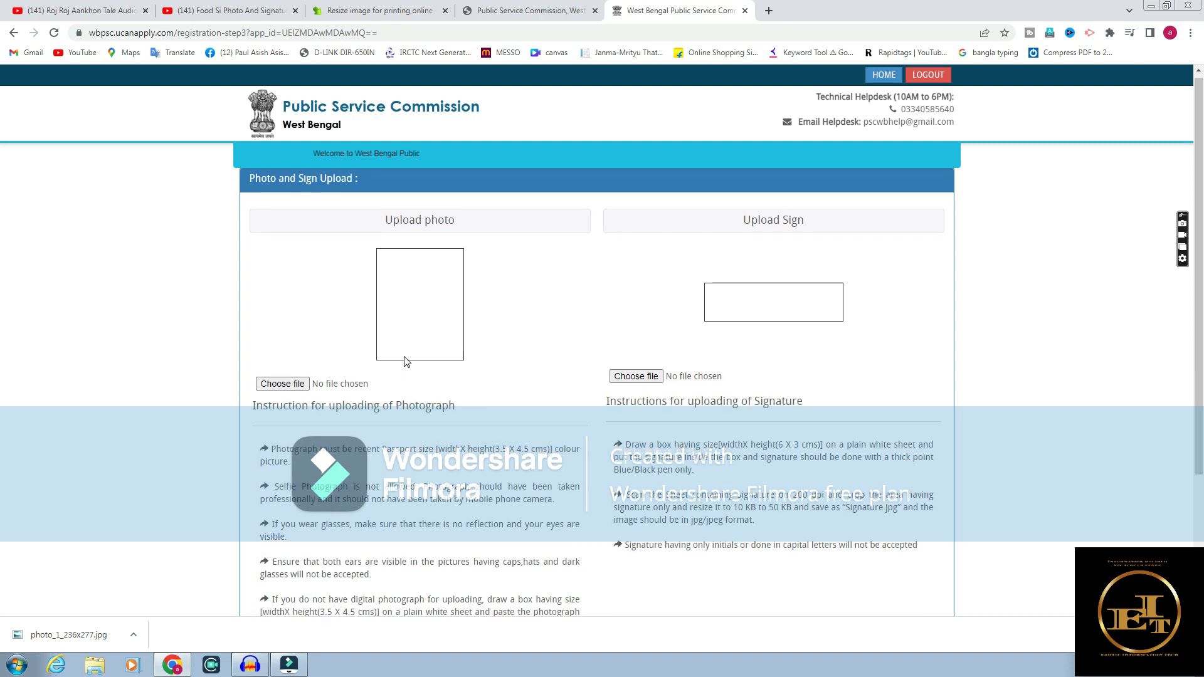
{"action": "scroll", "coordinate": [405, 361], "scroll_direction": "down", "scroll_amount": 3}
{"action": "scroll", "coordinate": [404, 362], "scroll_direction": "up", "scroll_amount": 2}
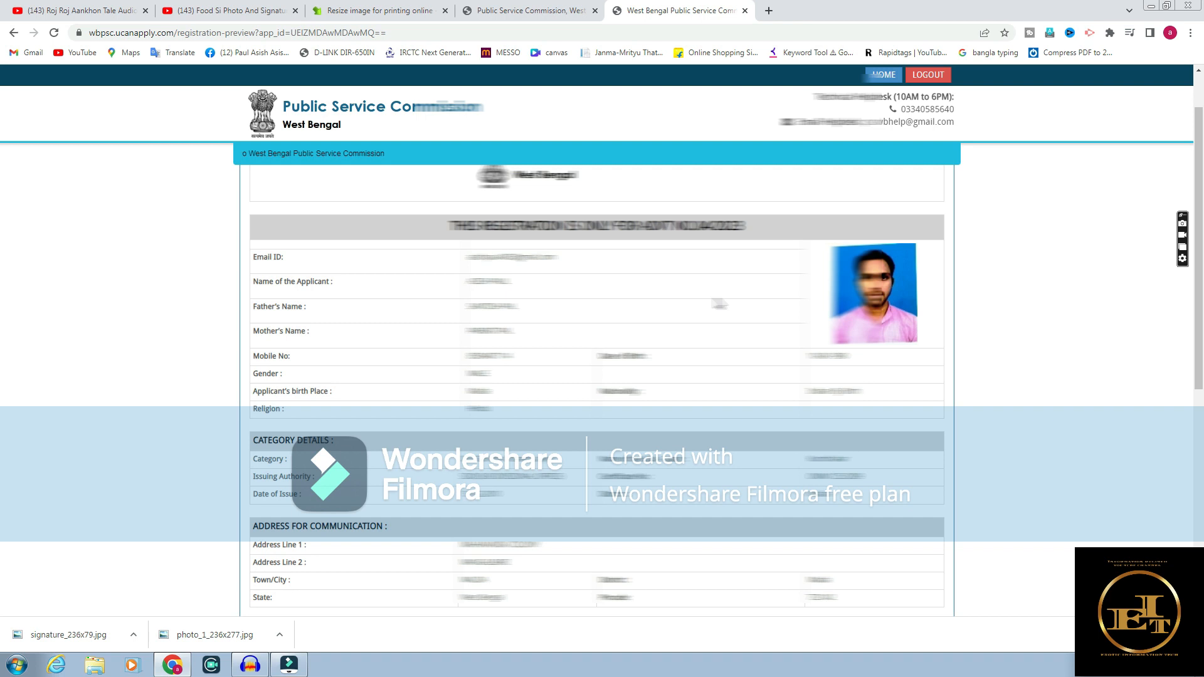
Step: Accept the declaration below the registration preview, submit the registration and confirm the submission
{"action": "scroll", "coordinate": [718, 304], "scroll_direction": "down", "scroll_amount": 1}
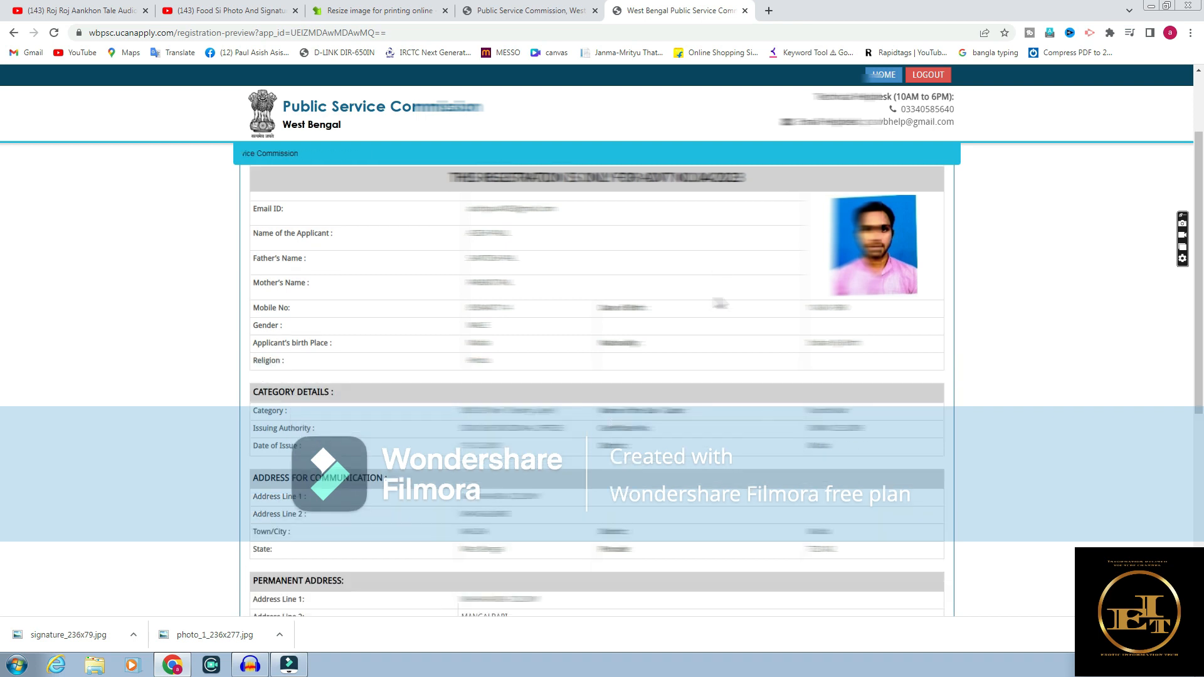
{"action": "scroll", "coordinate": [718, 304], "scroll_direction": "up", "scroll_amount": 1}
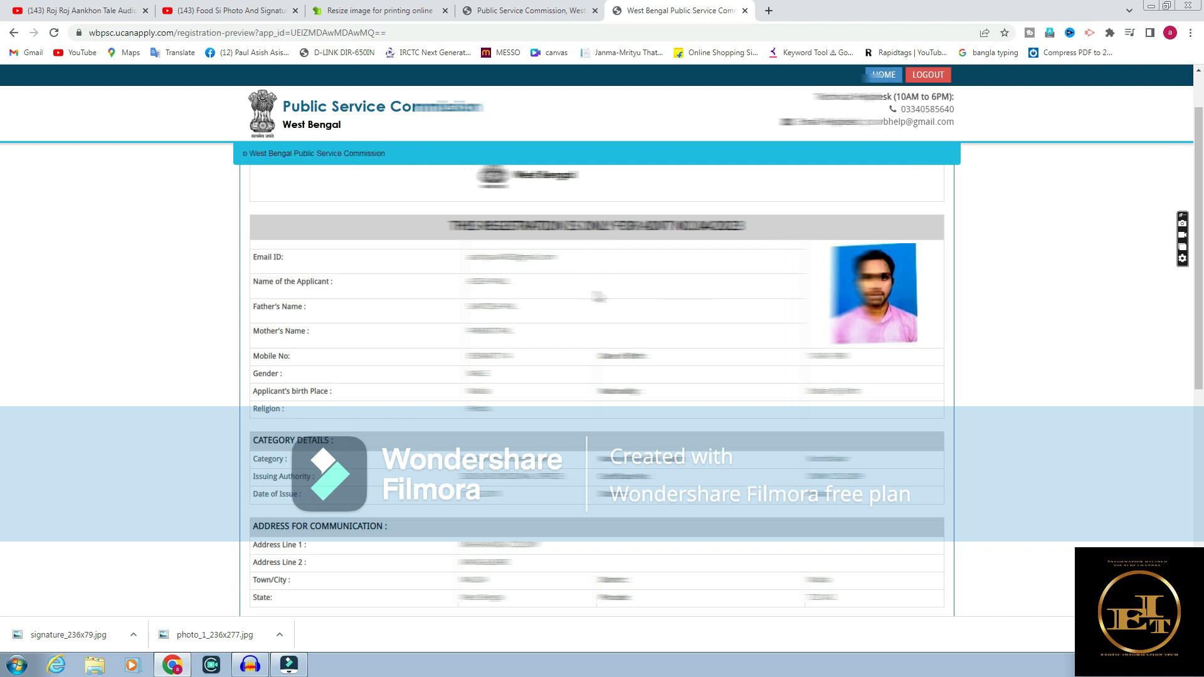
{"action": "scroll", "coordinate": [671, 339], "scroll_direction": "down", "scroll_amount": 1}
{"action": "scroll", "coordinate": [672, 338], "scroll_direction": "down", "scroll_amount": 4}
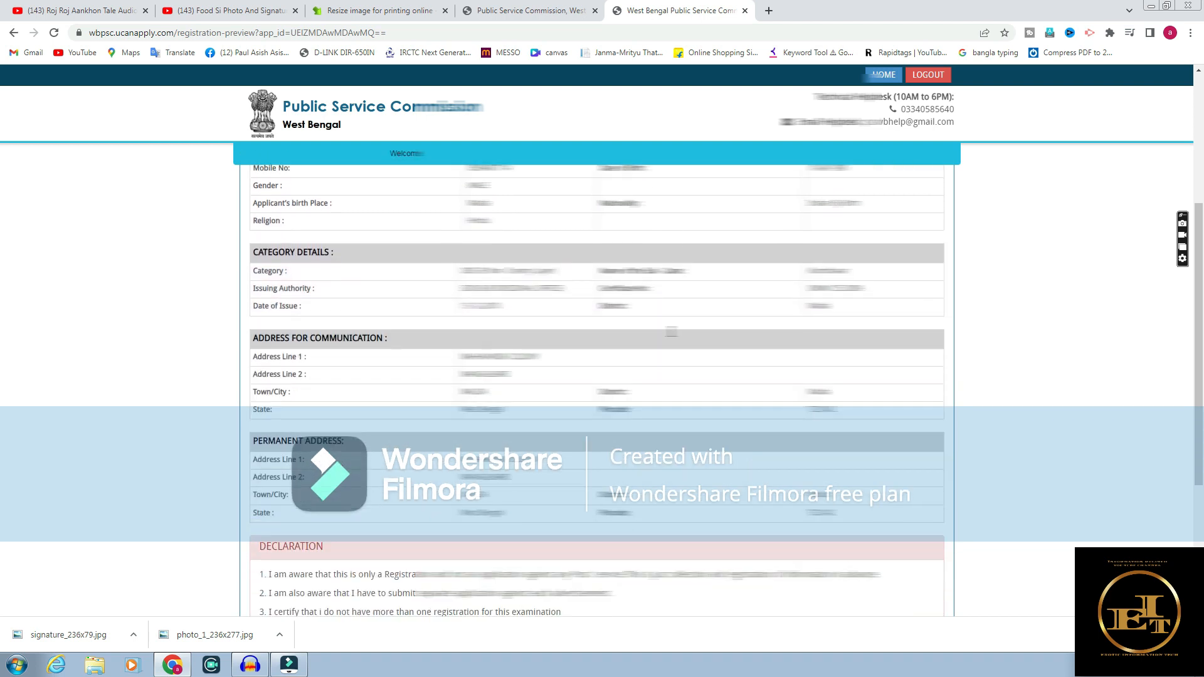
{"action": "scroll", "coordinate": [673, 336], "scroll_direction": "down", "scroll_amount": 2}
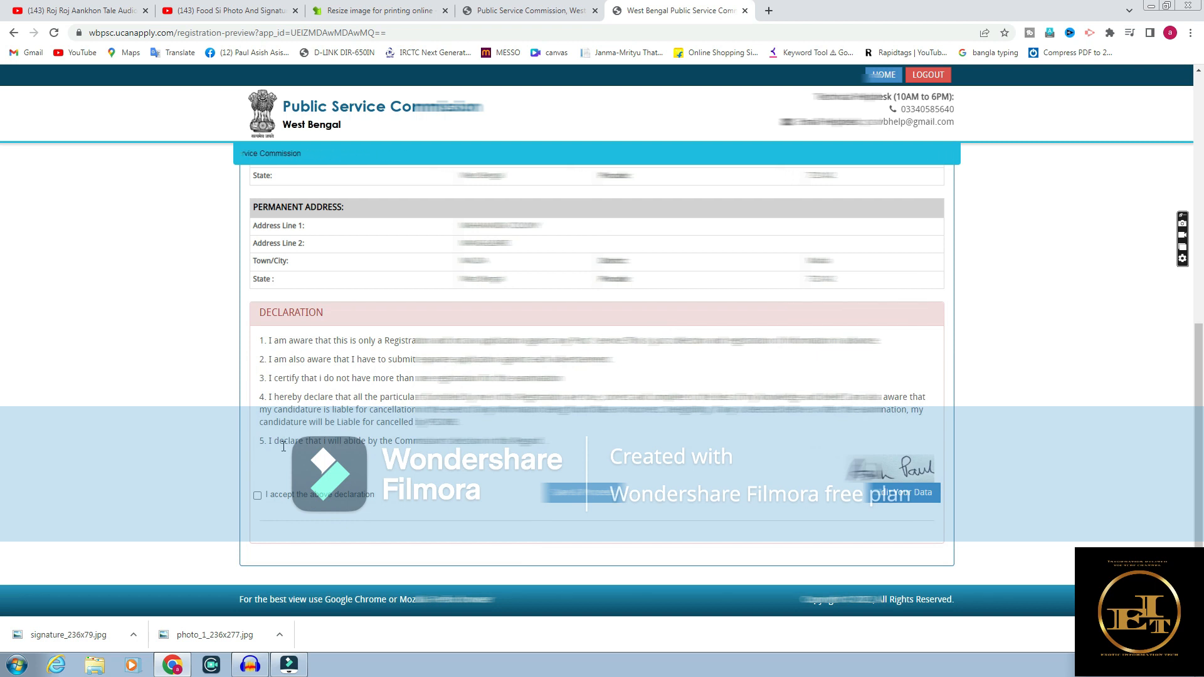
{"action": "left_click", "coordinate": [258, 496]}
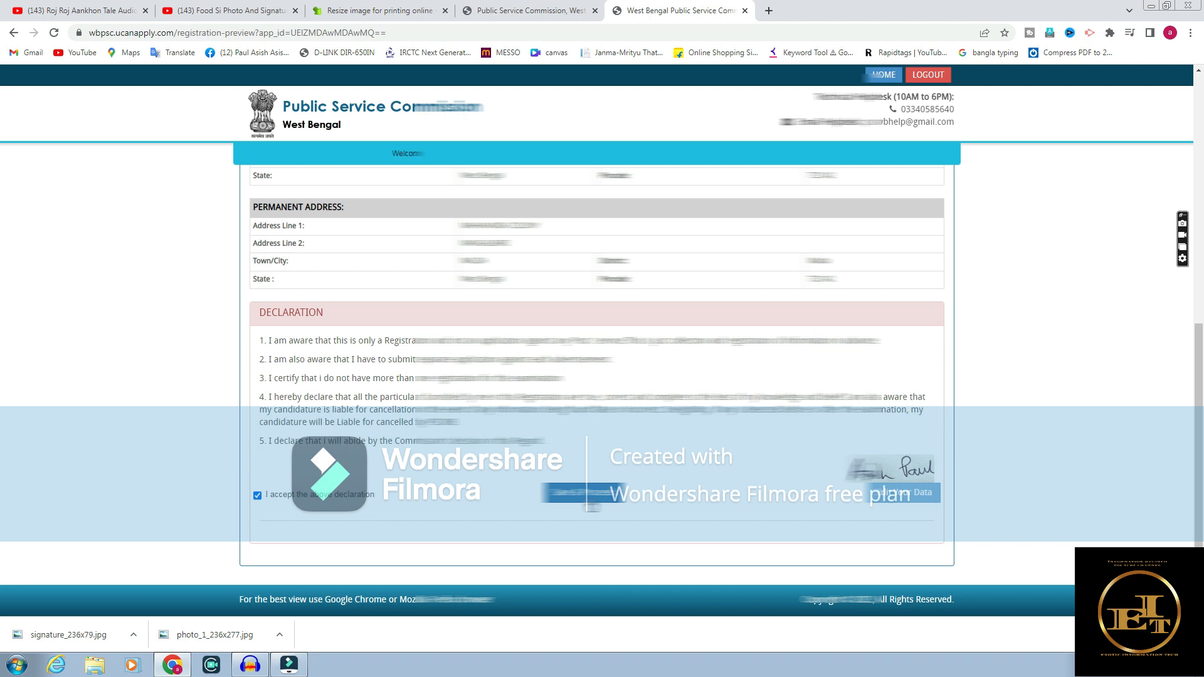
{"action": "left_click", "coordinate": [589, 503]}
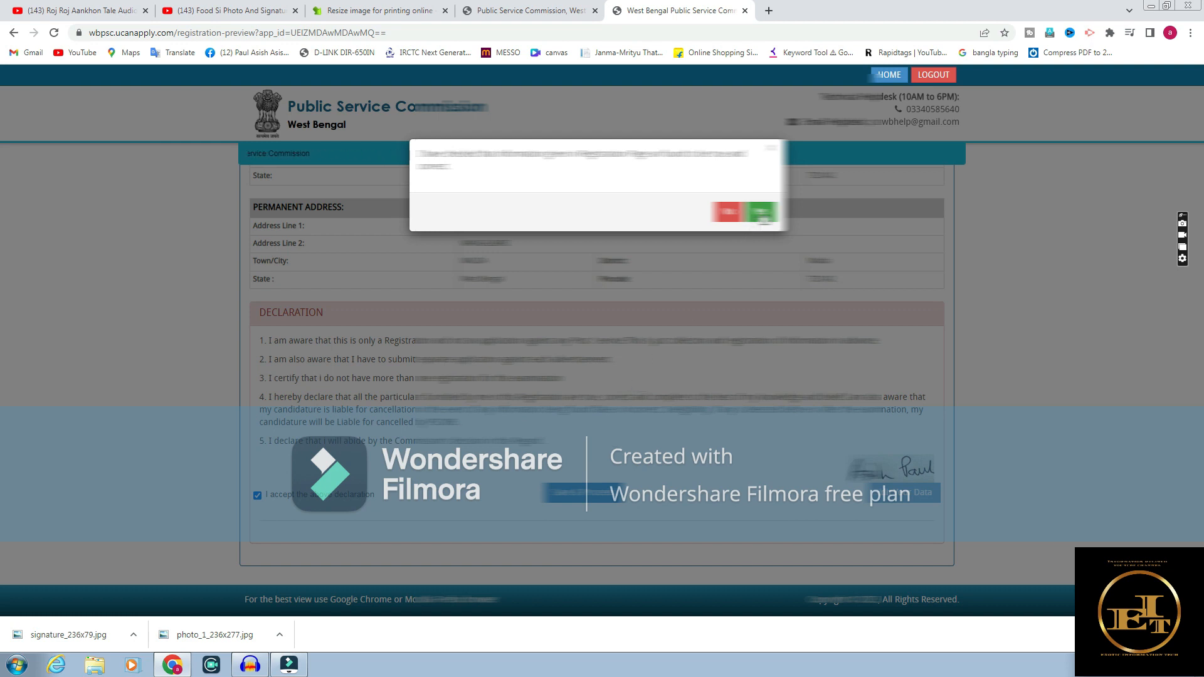
{"action": "left_click", "coordinate": [763, 215]}
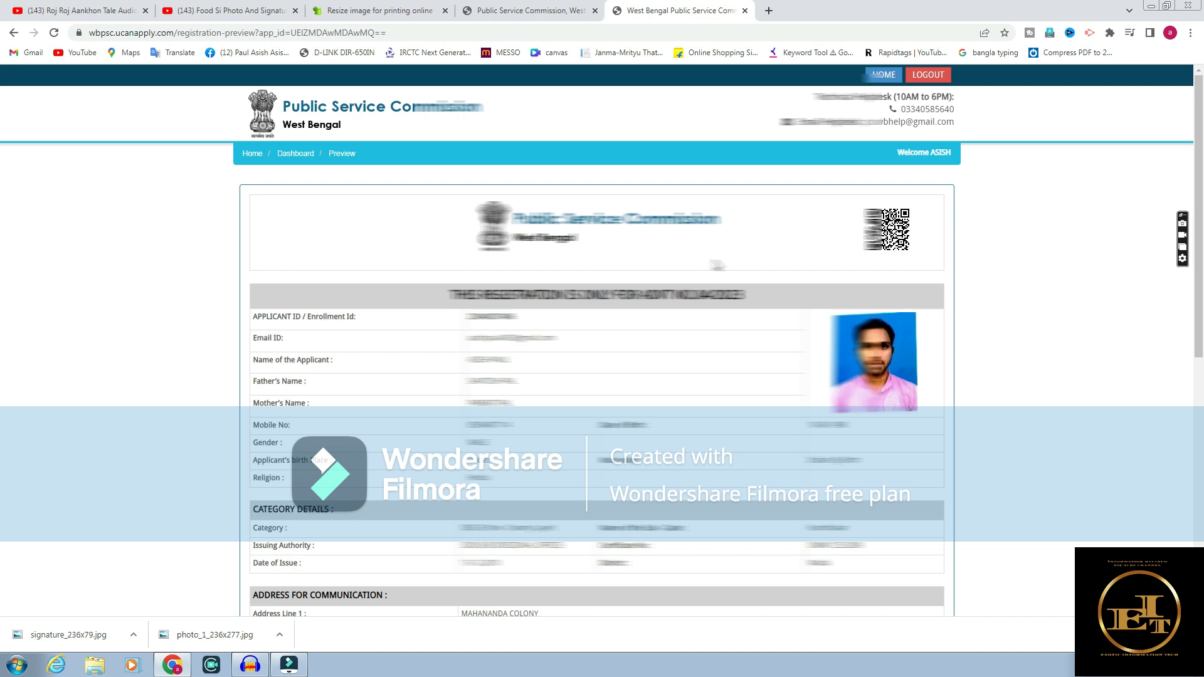
Step: Examine the submitted registration's applicant, category and address details, declaration and signature
{"action": "scroll", "coordinate": [717, 265], "scroll_direction": "down", "scroll_amount": 4}
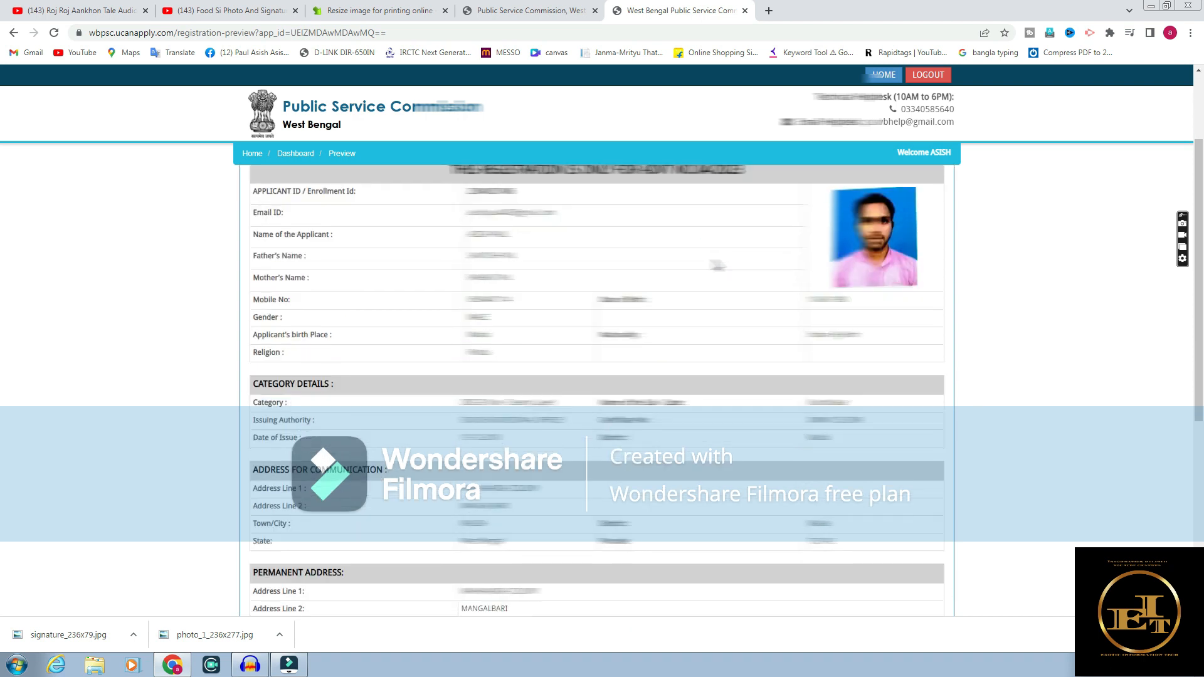
{"action": "scroll", "coordinate": [717, 265], "scroll_direction": "down", "scroll_amount": 4}
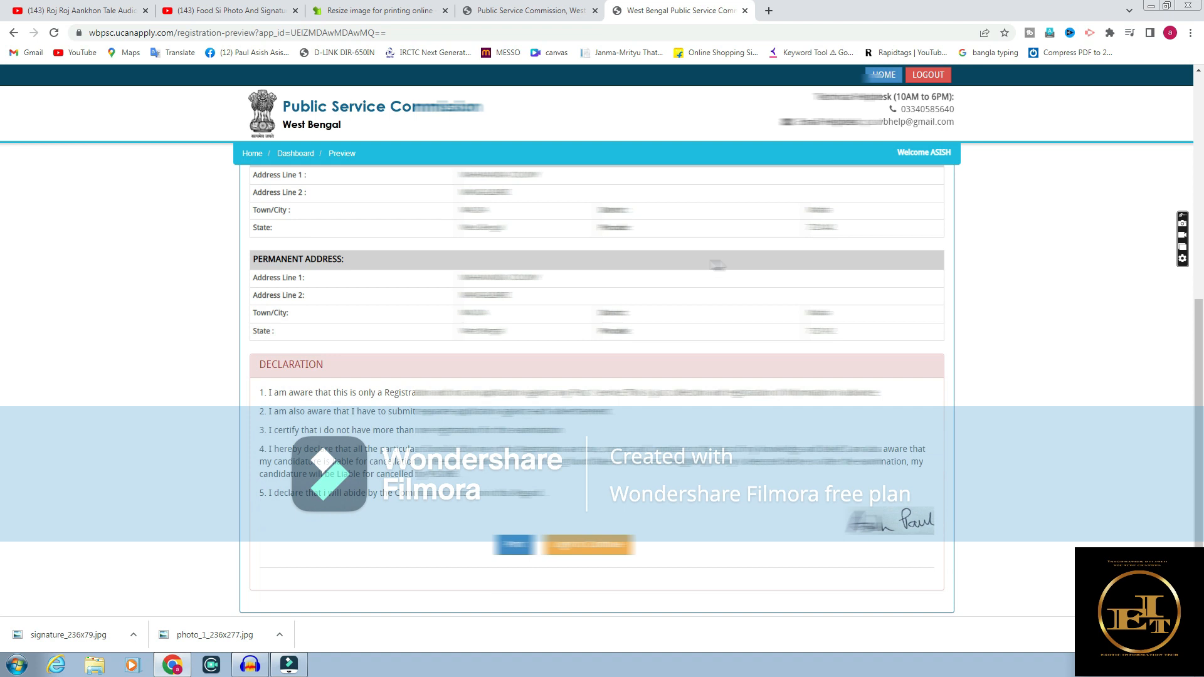
{"action": "scroll", "coordinate": [681, 324], "scroll_direction": "up", "scroll_amount": 1}
{"action": "scroll", "coordinate": [681, 324], "scroll_direction": "up", "scroll_amount": 5}
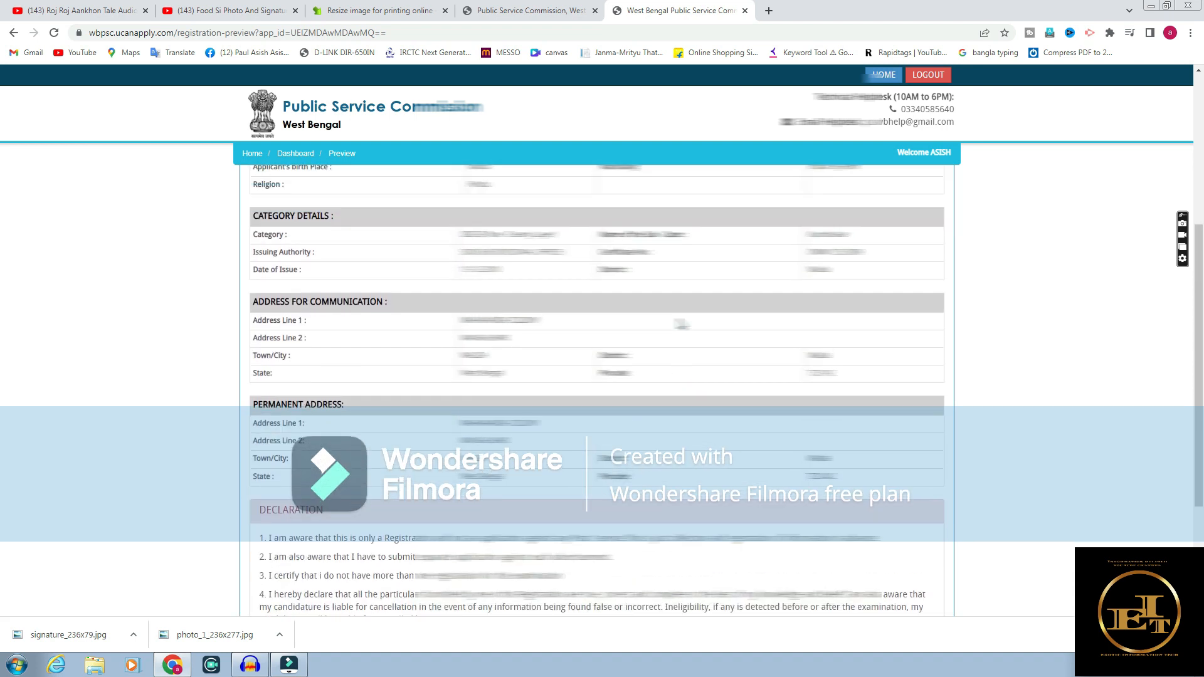
{"action": "scroll", "coordinate": [681, 324], "scroll_direction": "up", "scroll_amount": 1}
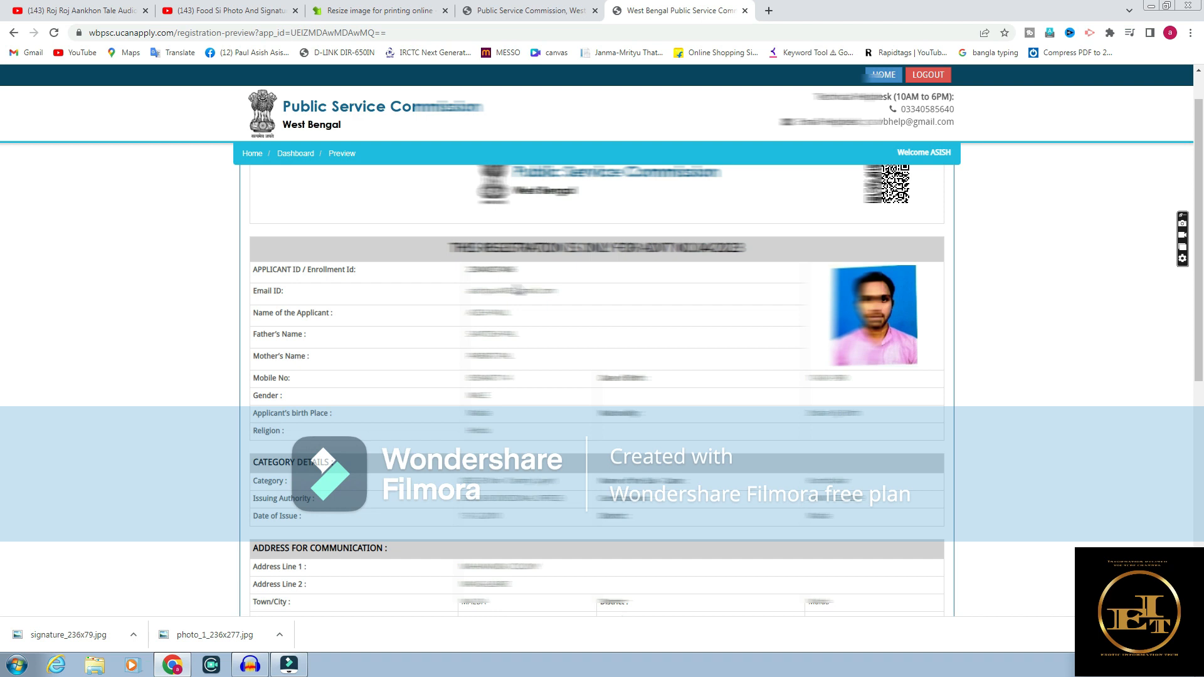
{"action": "scroll", "coordinate": [517, 290], "scroll_direction": "down", "scroll_amount": 5}
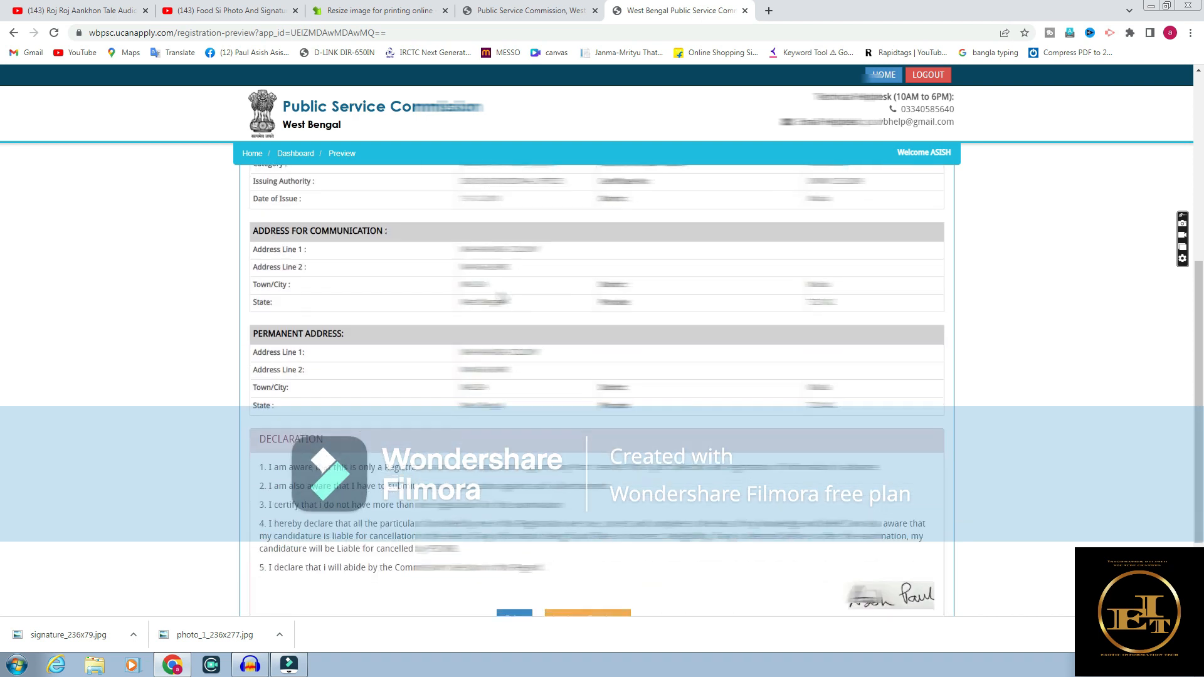
{"action": "scroll", "coordinate": [499, 296], "scroll_direction": "down", "scroll_amount": 1}
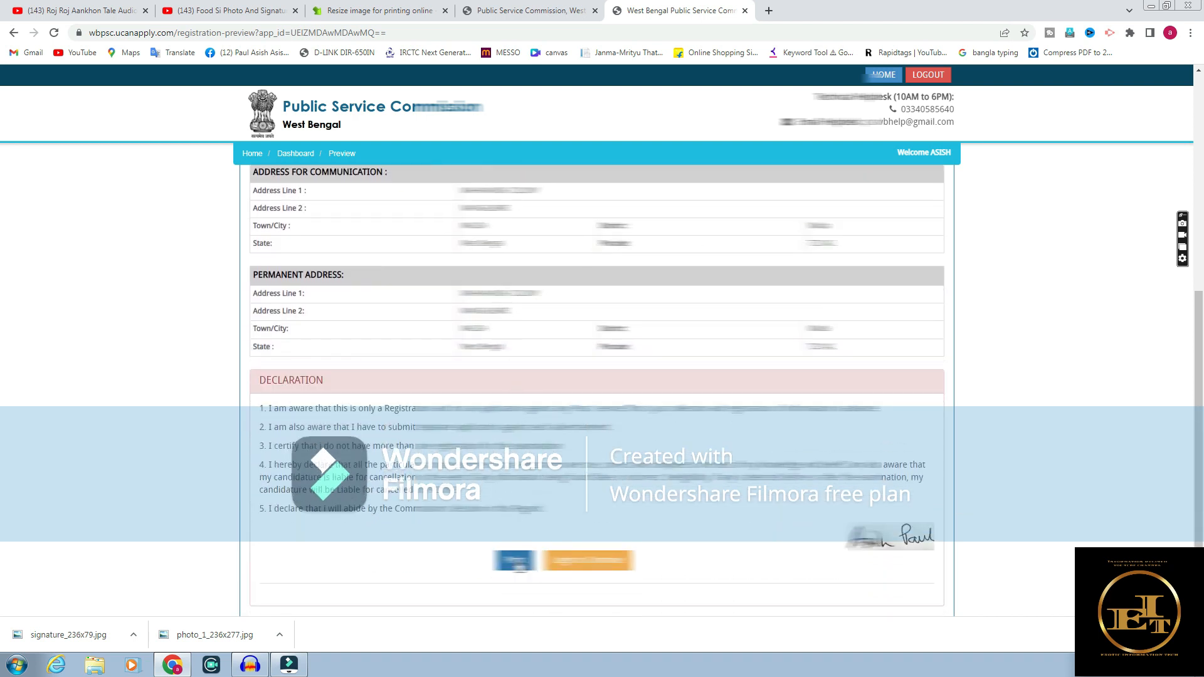
Step: Open the sign-in form from the submitted registration and sign in with the prefilled credentials and the captcha answer
{"action": "scroll", "coordinate": [591, 508], "scroll_direction": "down", "scroll_amount": 1}
{"action": "left_click", "coordinate": [589, 501]}
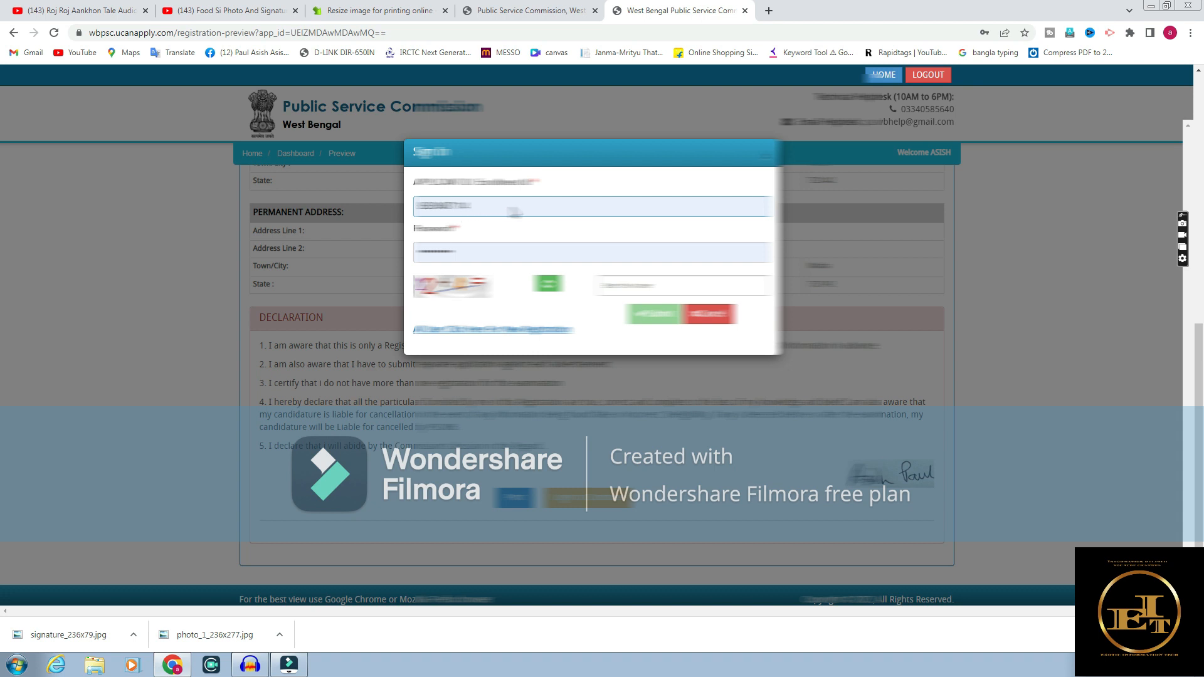
{"action": "left_click", "coordinate": [501, 254]}
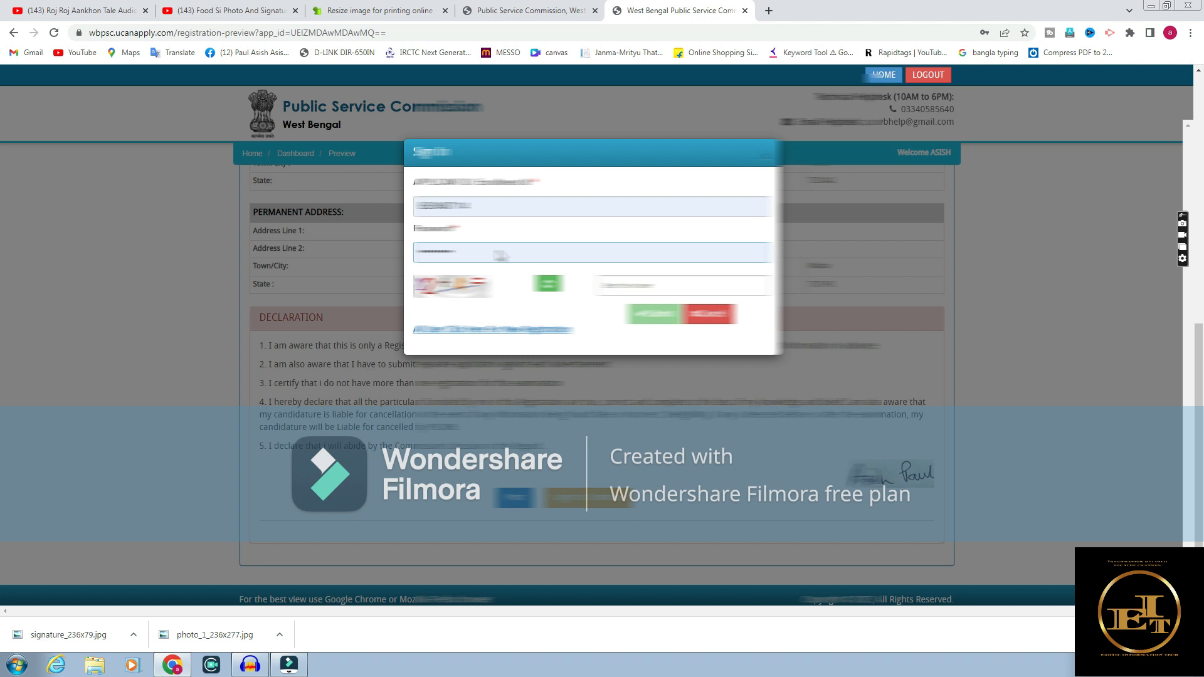
{"action": "left_click", "coordinate": [609, 291]}
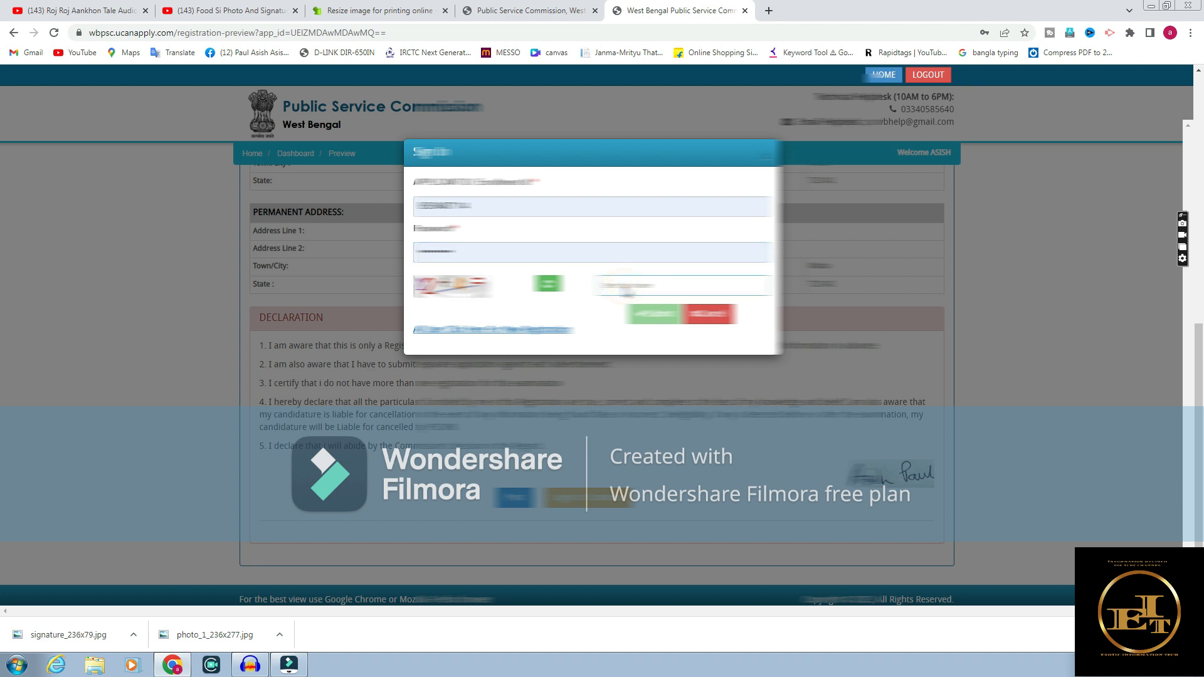
{"action": "type", "text": "100"}
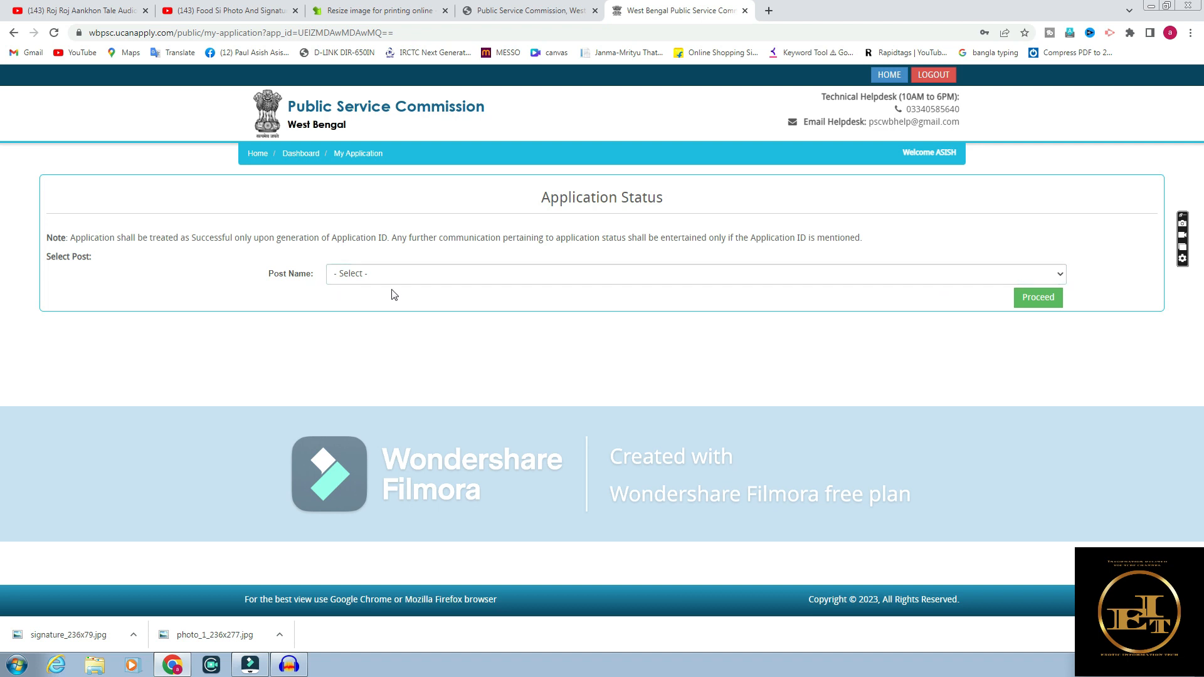
Step: Choose the 2022 Food & Supplies Service Sub-Inspector competitive examination as the post and proceed to its application status
{"action": "left_click", "coordinate": [1062, 280]}
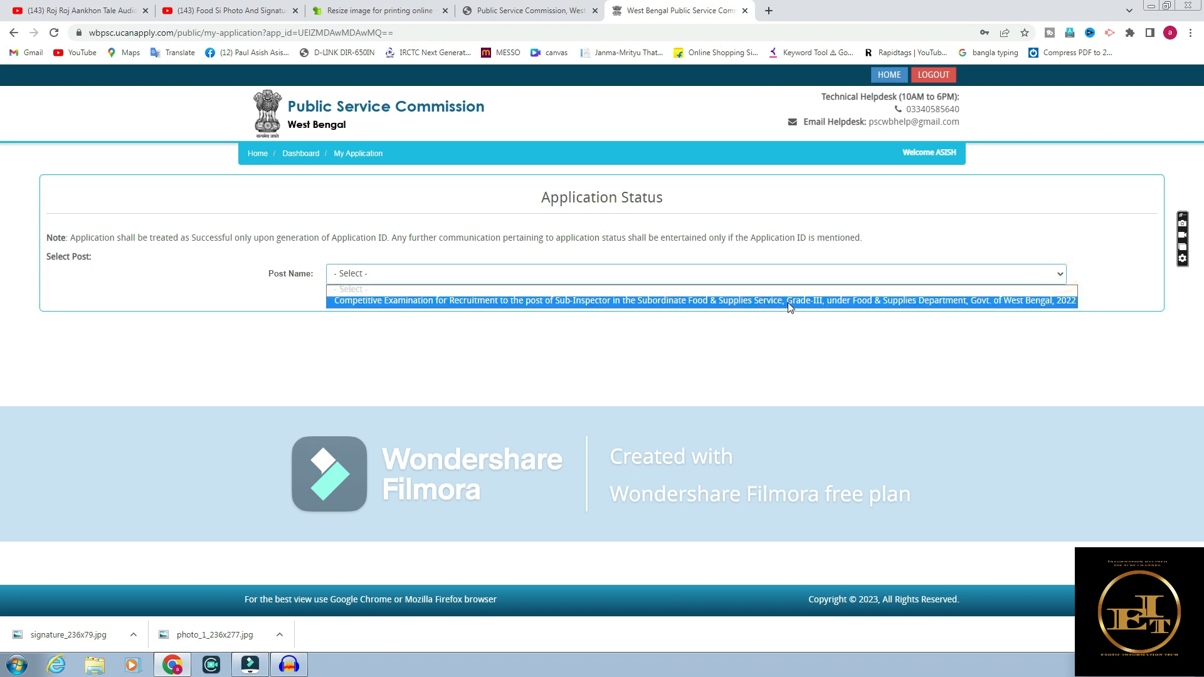
{"action": "left_click", "coordinate": [844, 301]}
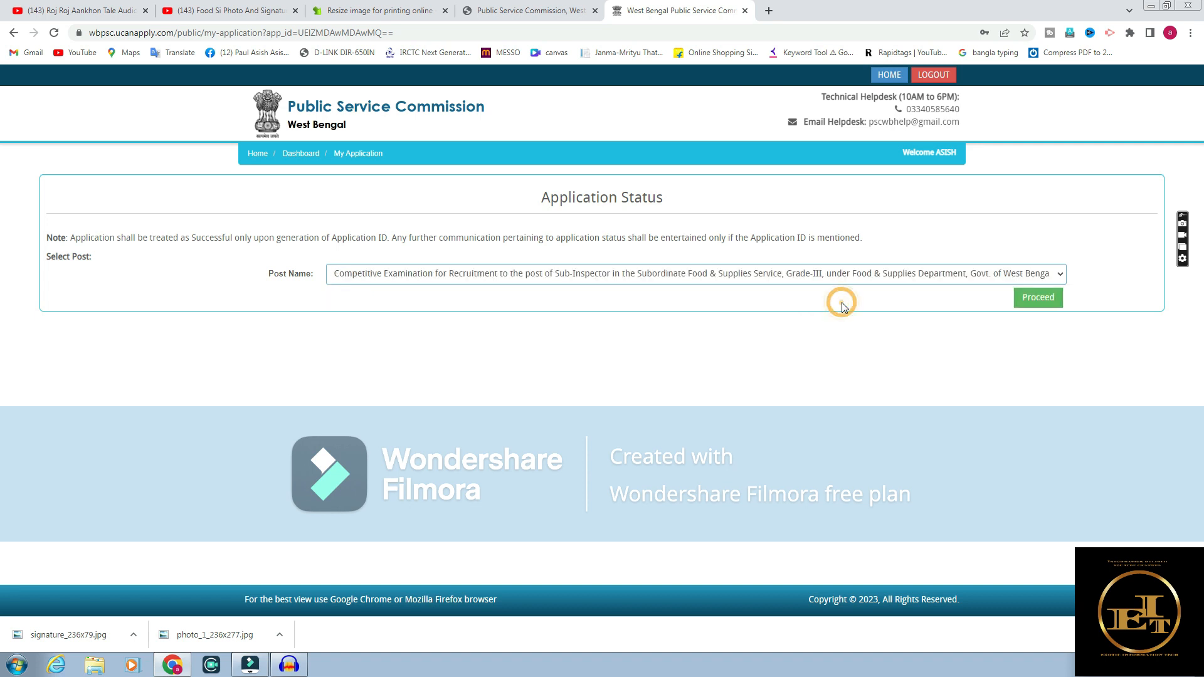
{"action": "left_click", "coordinate": [1035, 299]}
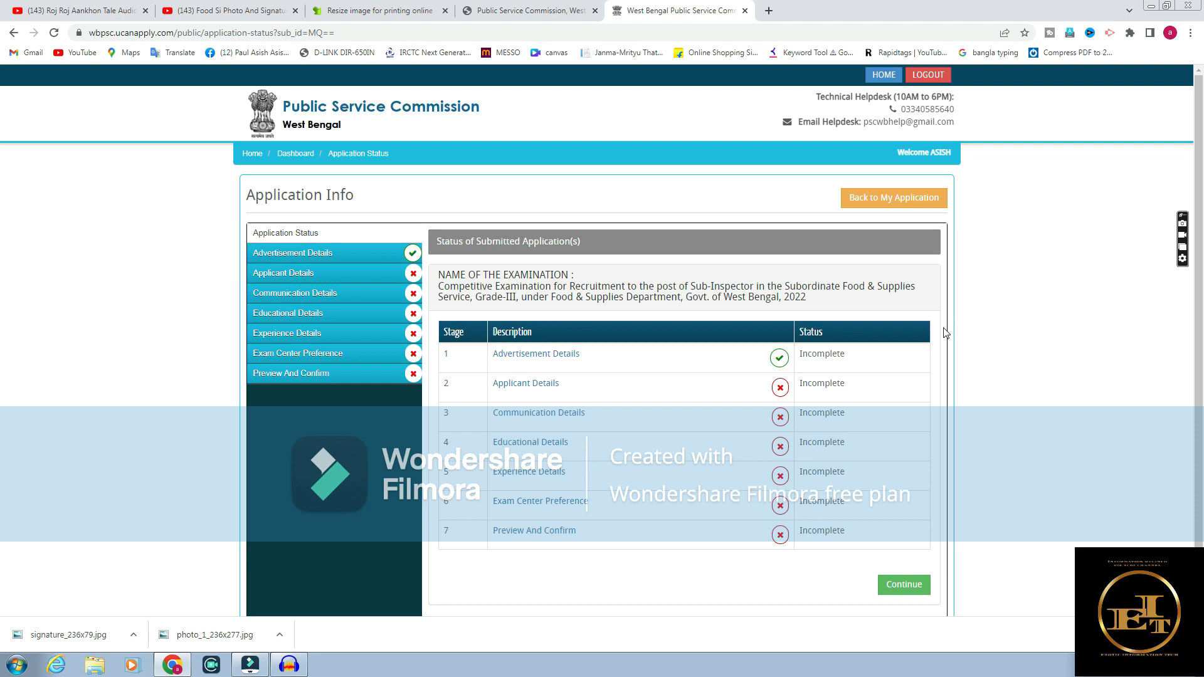
Step: Continue to the application's Advertisement Details, accept the statement about having read all instructions, and save the stage
{"action": "scroll", "coordinate": [834, 278], "scroll_direction": "down", "scroll_amount": 1}
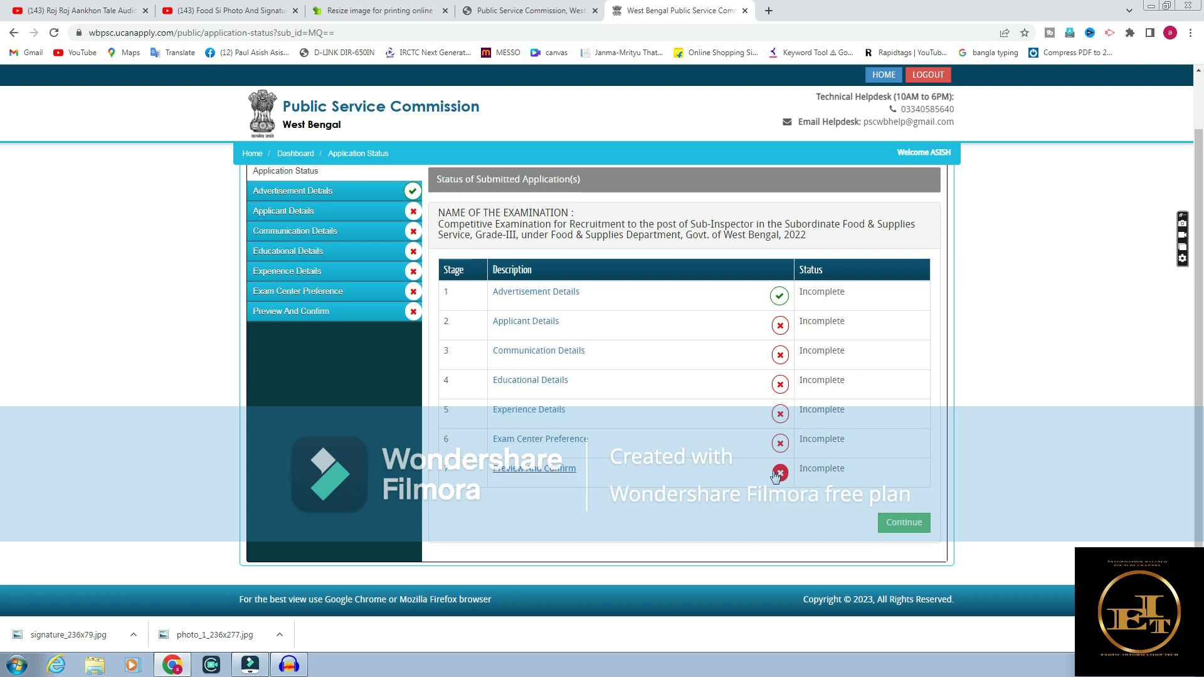
{"action": "left_click", "coordinate": [905, 524]}
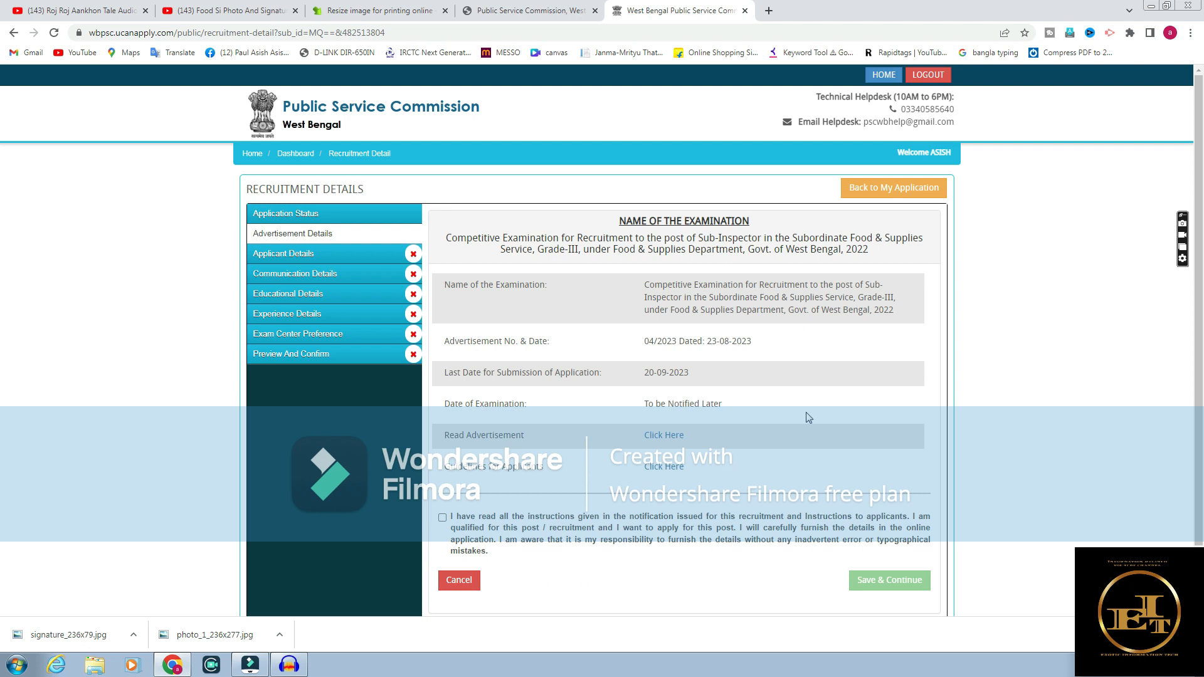
{"action": "scroll", "coordinate": [809, 418], "scroll_direction": "down", "scroll_amount": 1}
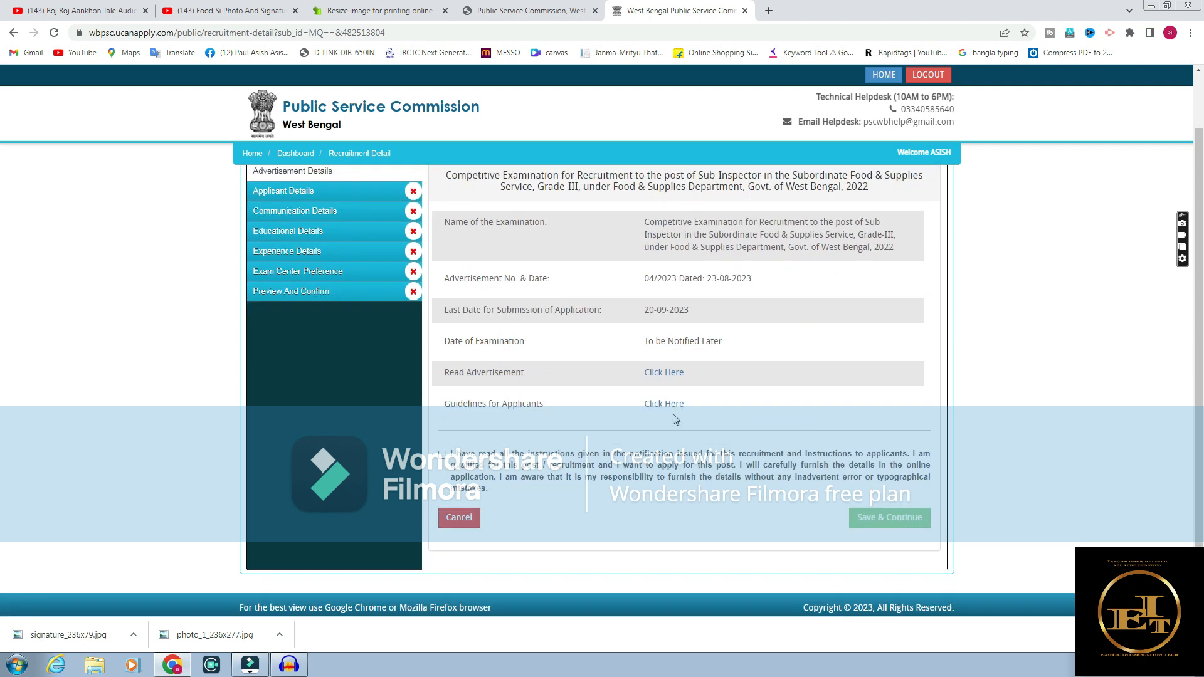
{"action": "left_click", "coordinate": [443, 456]}
{"action": "scroll", "coordinate": [724, 412], "scroll_direction": "up", "scroll_amount": 1}
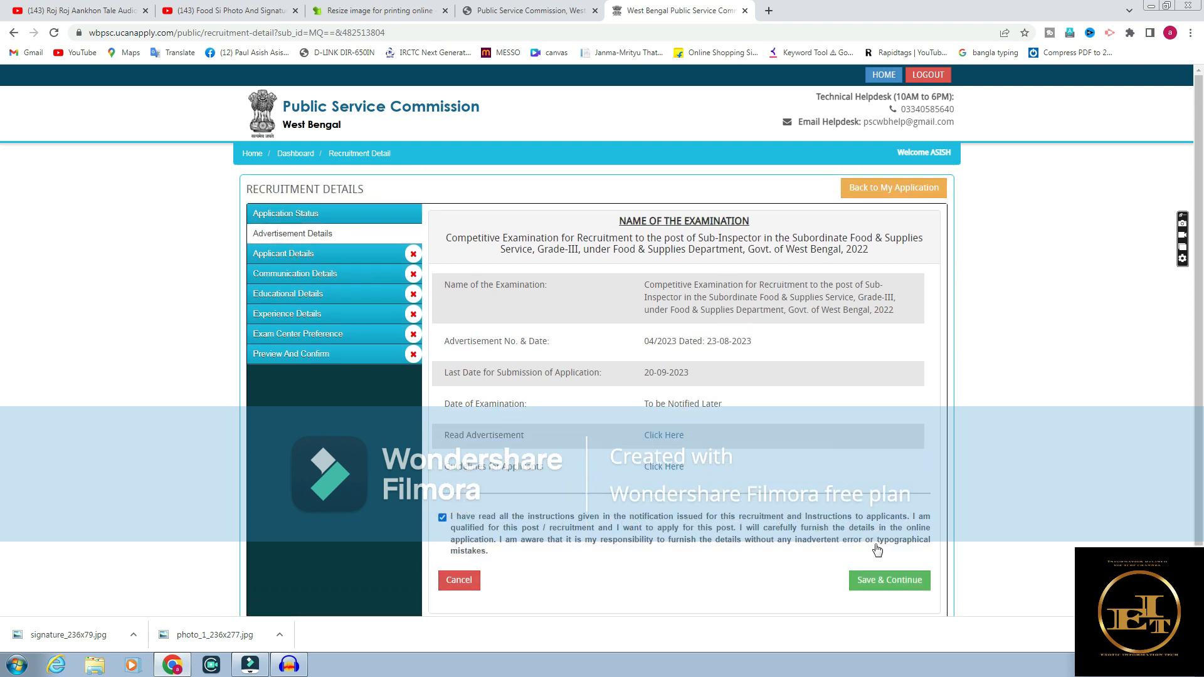
{"action": "left_click", "coordinate": [893, 582]}
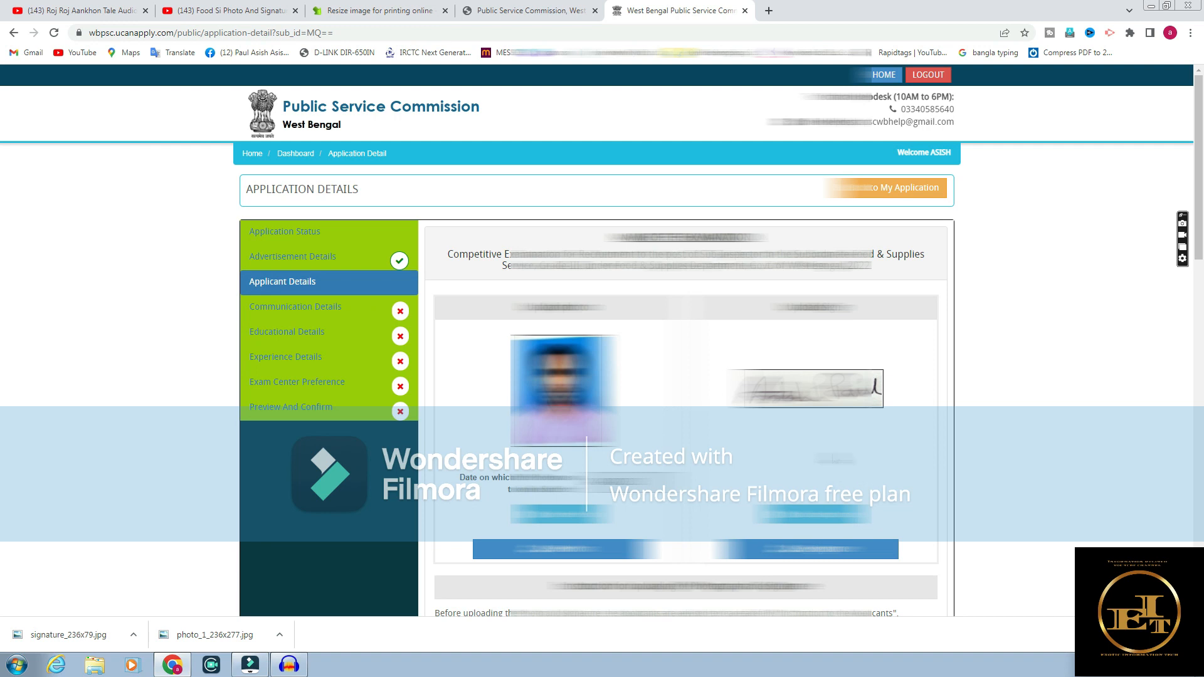
Step: Examine the Applicant Details stage, covering the uploaded photo and signature, personal information, category details and contact information
{"action": "scroll", "coordinate": [595, 314], "scroll_direction": "down", "scroll_amount": 1}
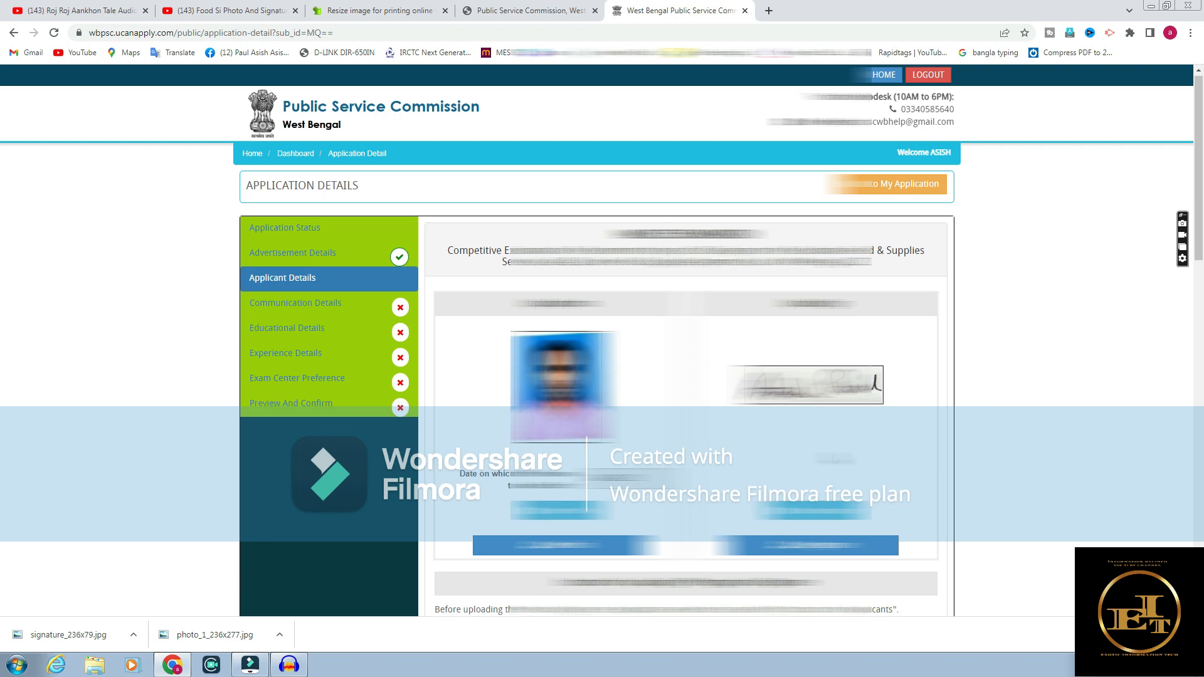
{"action": "scroll", "coordinate": [595, 313], "scroll_direction": "down", "scroll_amount": 1}
{"action": "scroll", "coordinate": [686, 376], "scroll_direction": "down", "scroll_amount": 3}
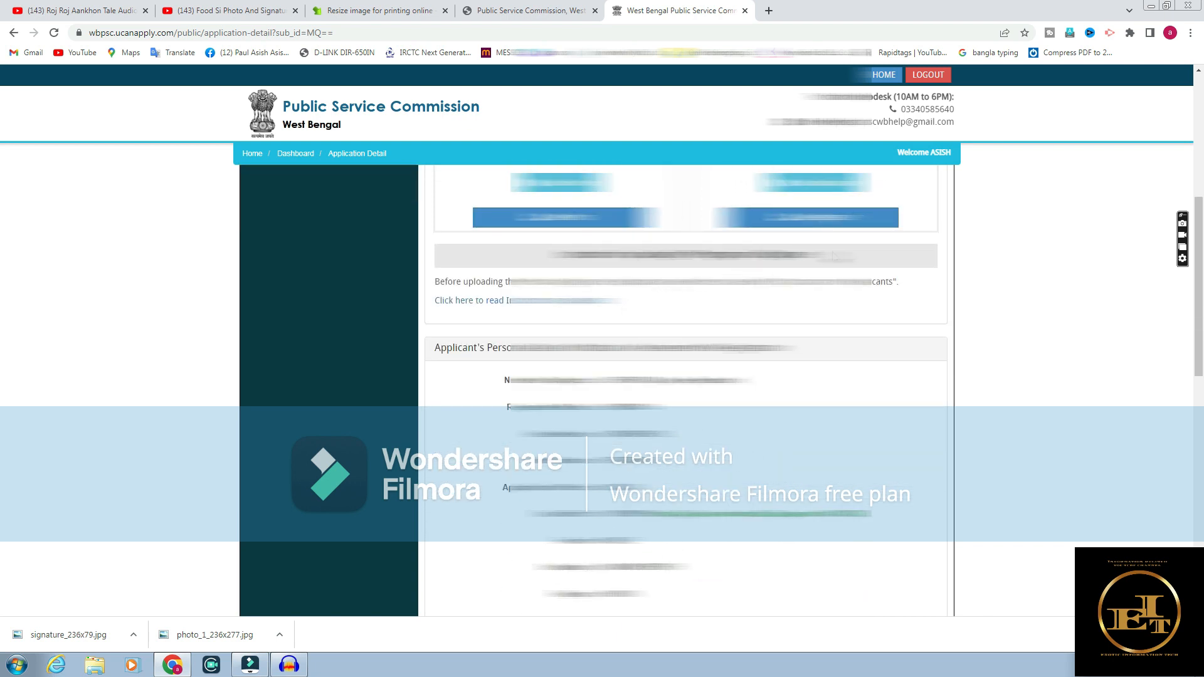
{"action": "scroll", "coordinate": [806, 358], "scroll_direction": "down", "scroll_amount": 1}
{"action": "scroll", "coordinate": [807, 358], "scroll_direction": "down", "scroll_amount": 1}
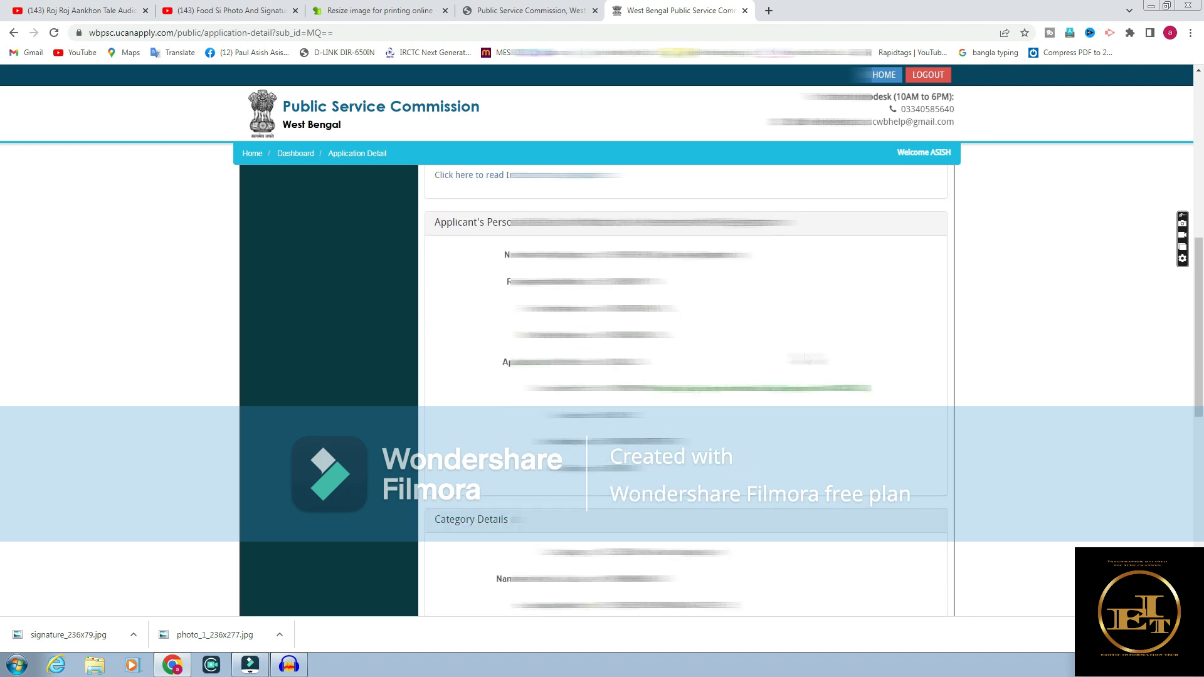
{"action": "scroll", "coordinate": [807, 359], "scroll_direction": "down", "scroll_amount": 6}
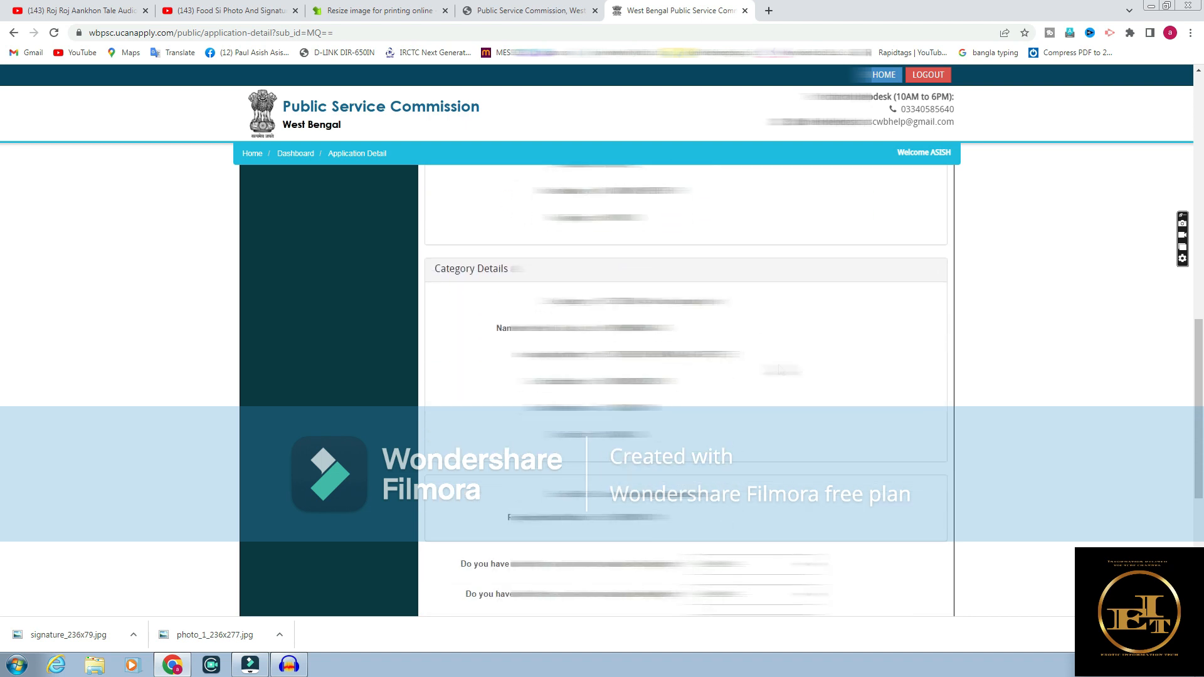
{"action": "scroll", "coordinate": [779, 370], "scroll_direction": "down", "scroll_amount": 4}
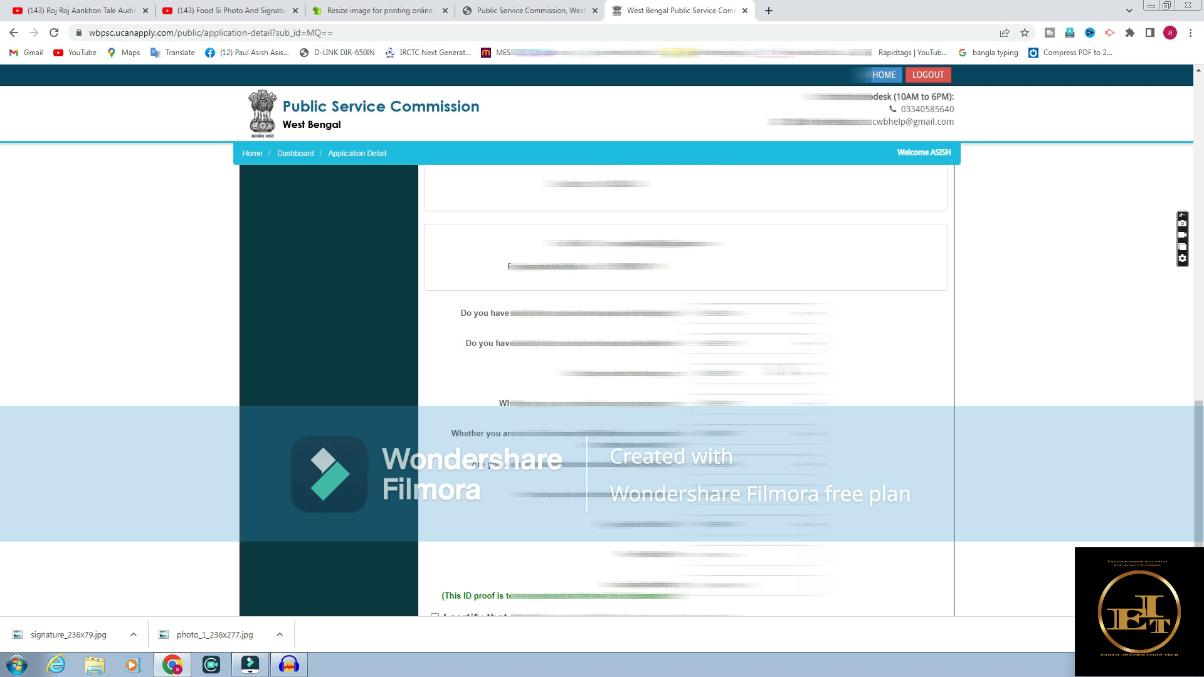
{"action": "scroll", "coordinate": [779, 370], "scroll_direction": "down", "scroll_amount": 1}
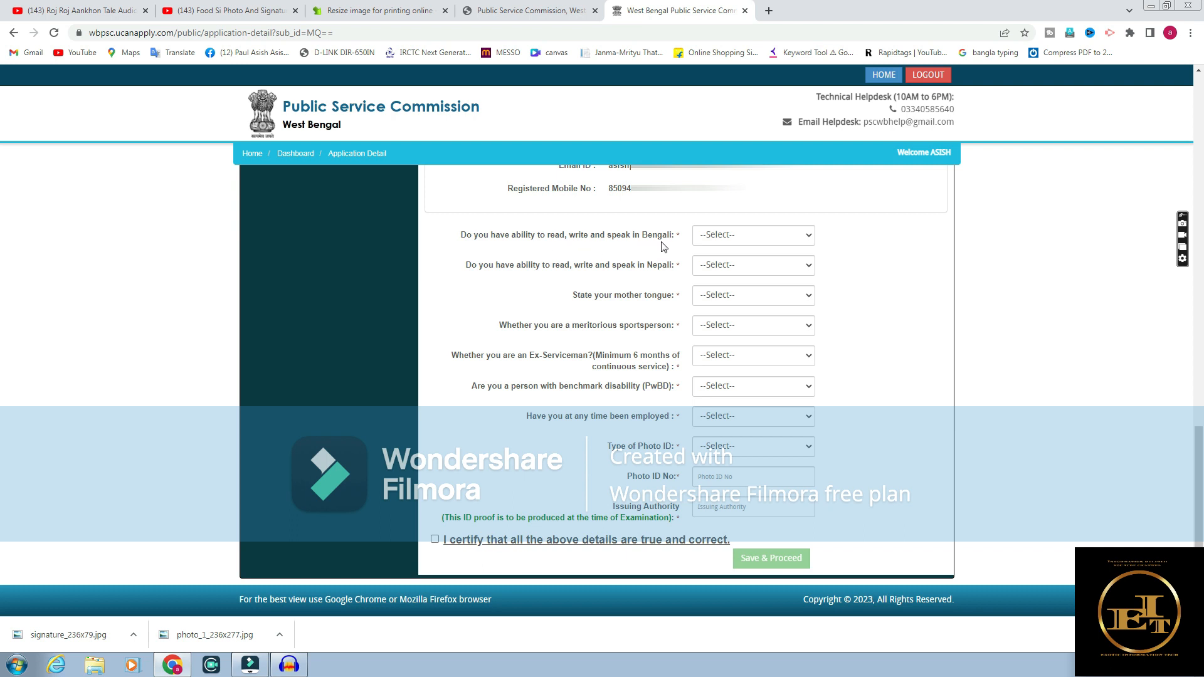
Step: Answer the language questions: Yes for Bengali ability, No for Nepali ability, and BENGALI as the mother tongue
{"action": "left_click", "coordinate": [808, 238]}
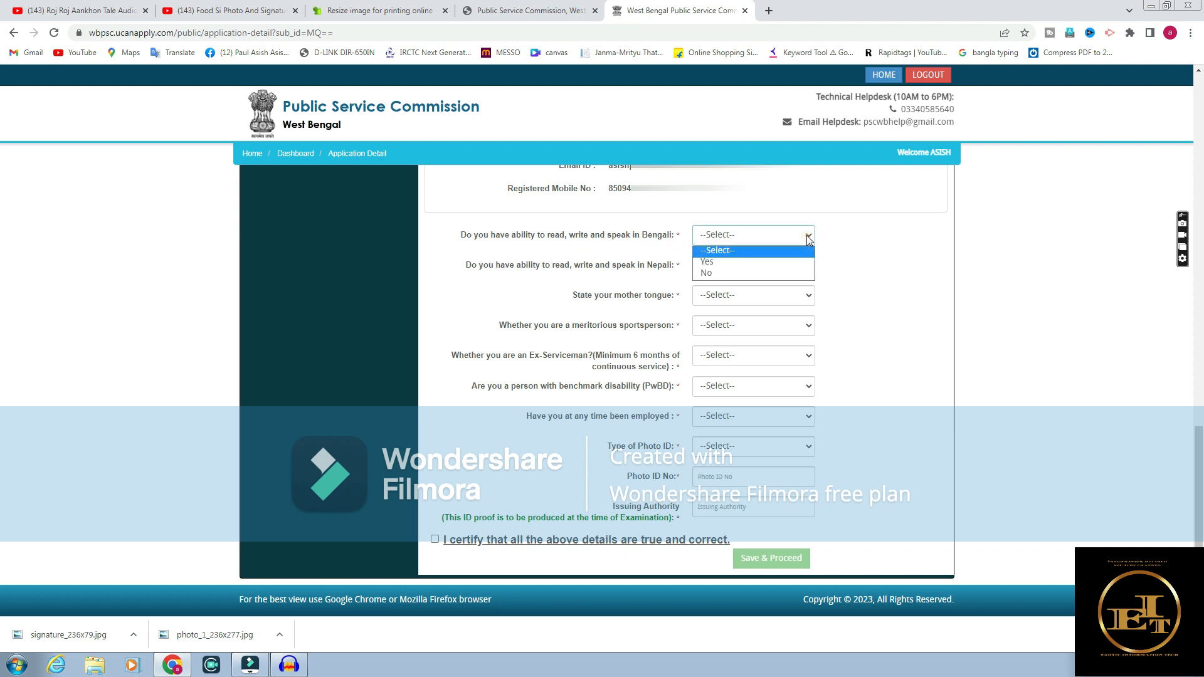
{"action": "left_click", "coordinate": [792, 263]}
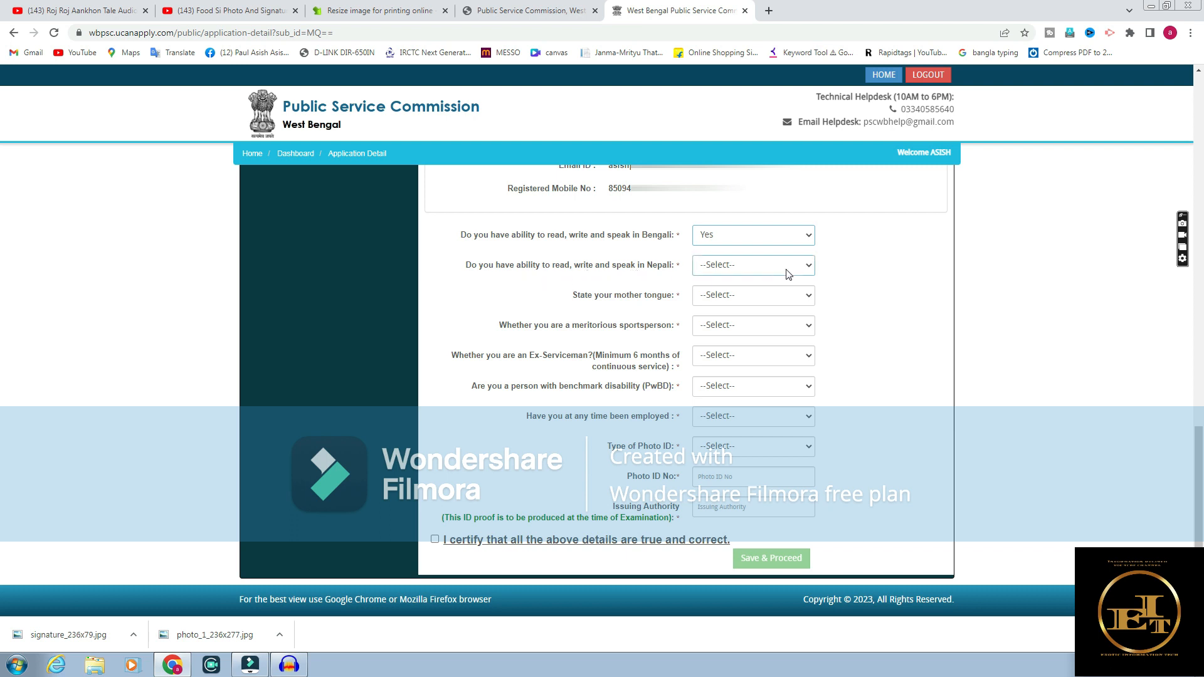
{"action": "left_click", "coordinate": [810, 268]}
{"action": "left_click", "coordinate": [782, 302]}
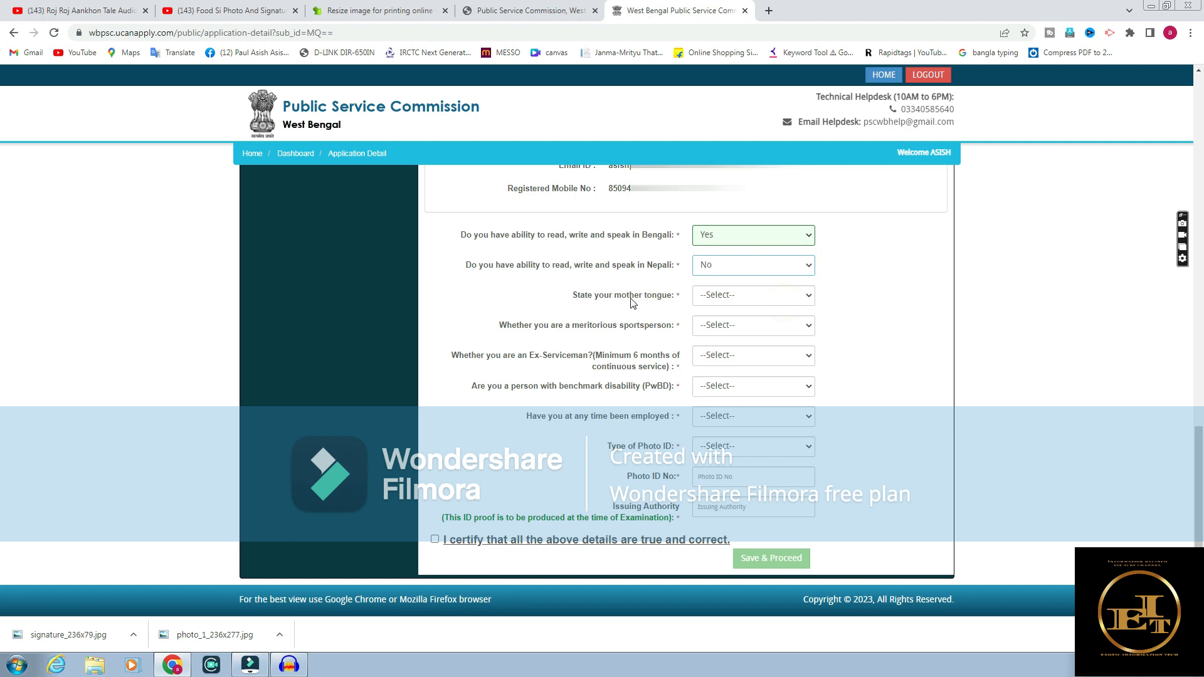
{"action": "left_click", "coordinate": [806, 297]}
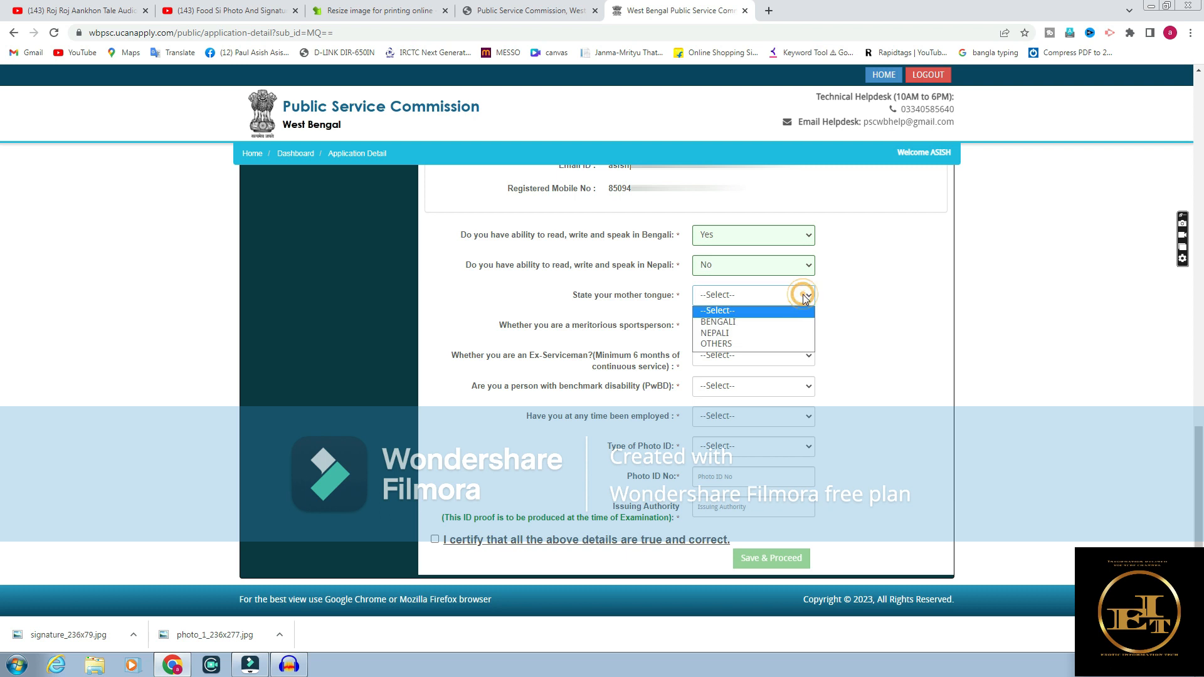
{"action": "left_click", "coordinate": [780, 326]}
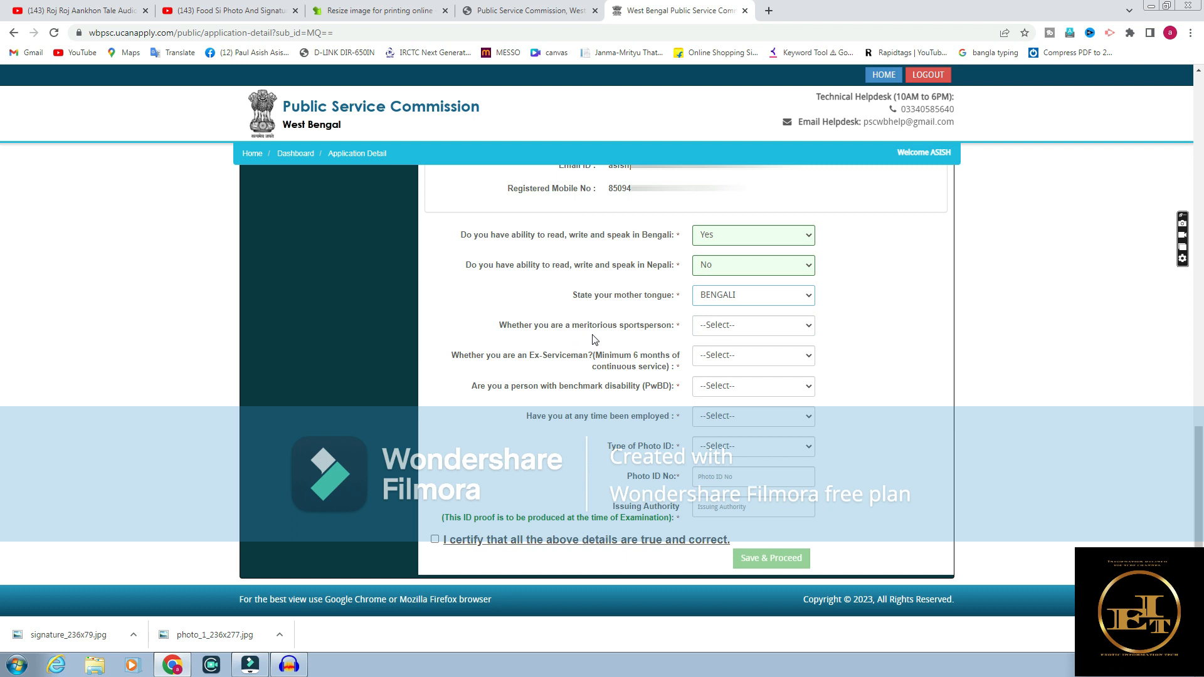
Step: Answer No to the meritorious sportsperson, Ex-Serviceman, benchmark disability and previous employment questions
{"action": "left_click", "coordinate": [810, 328]}
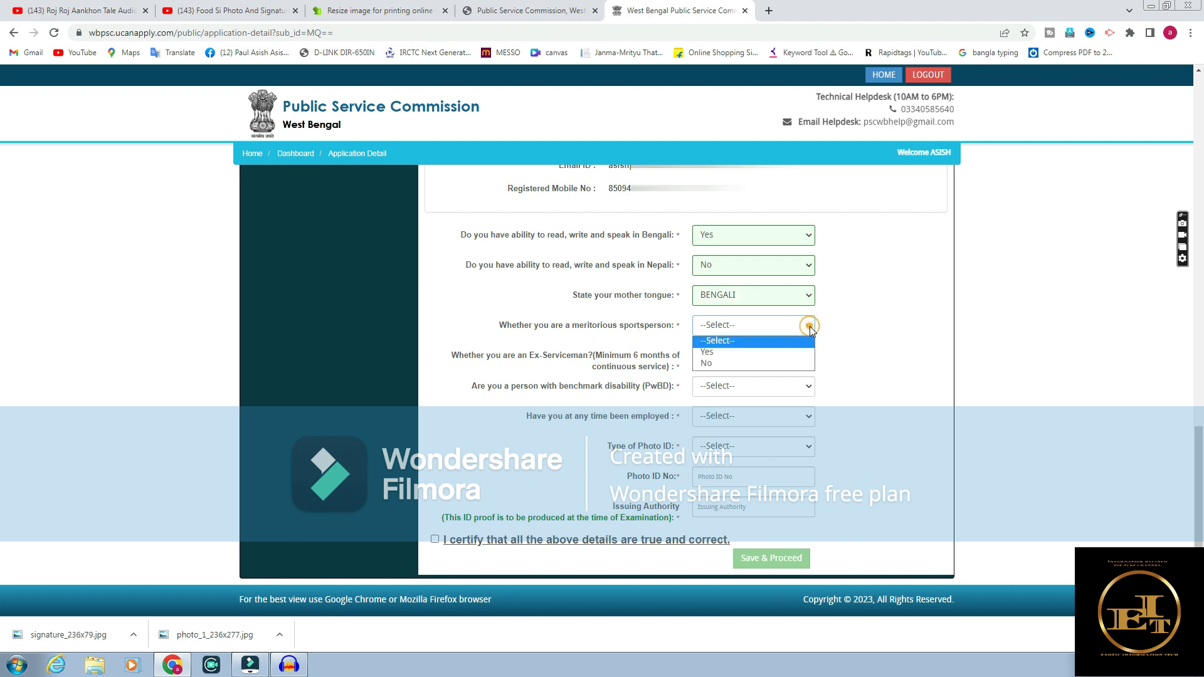
{"action": "left_click", "coordinate": [778, 365]}
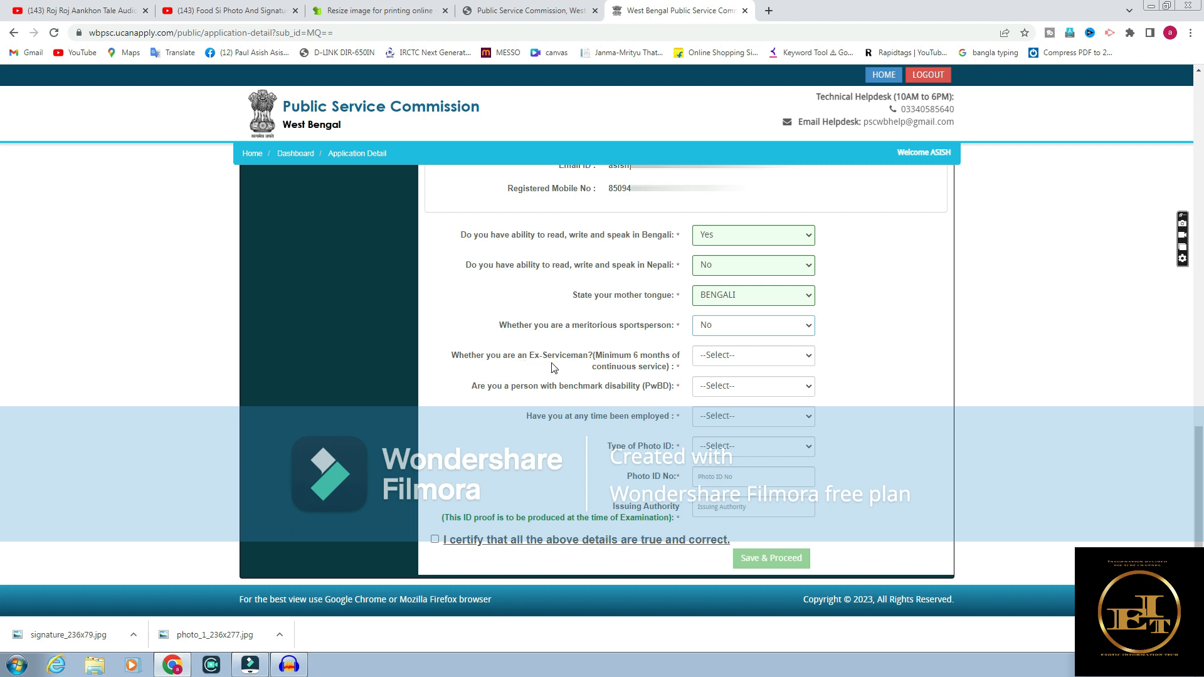
{"action": "left_click", "coordinate": [800, 365]}
{"action": "left_click", "coordinate": [767, 393]}
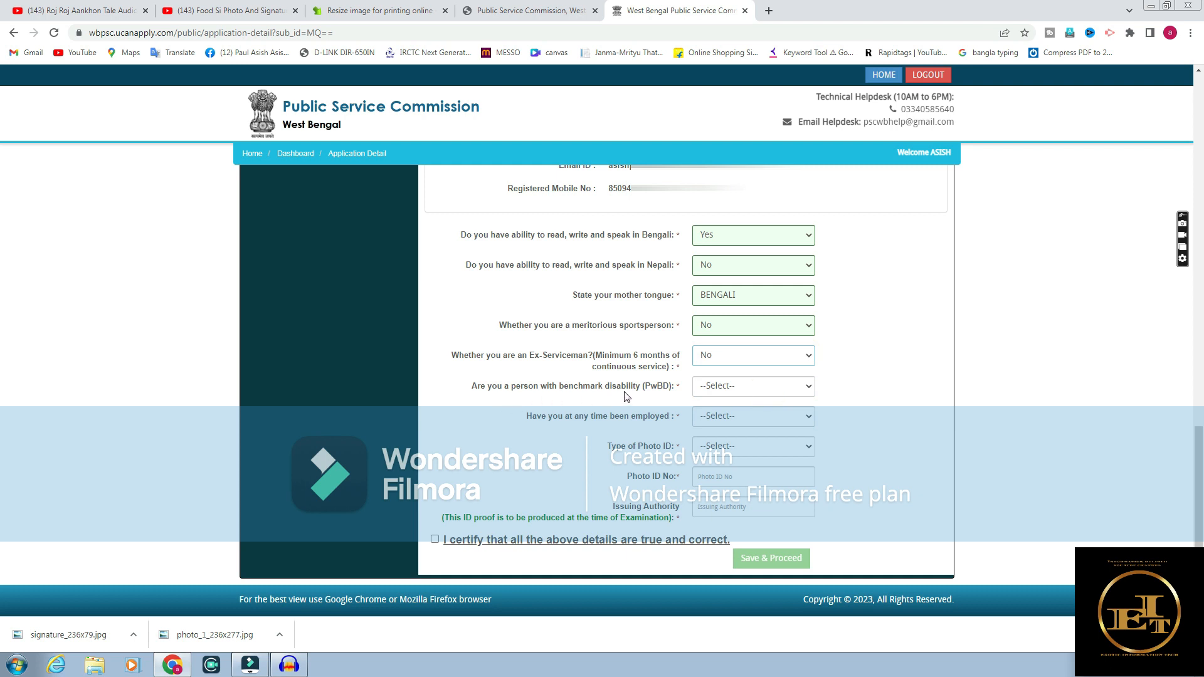
{"action": "left_click", "coordinate": [809, 390]}
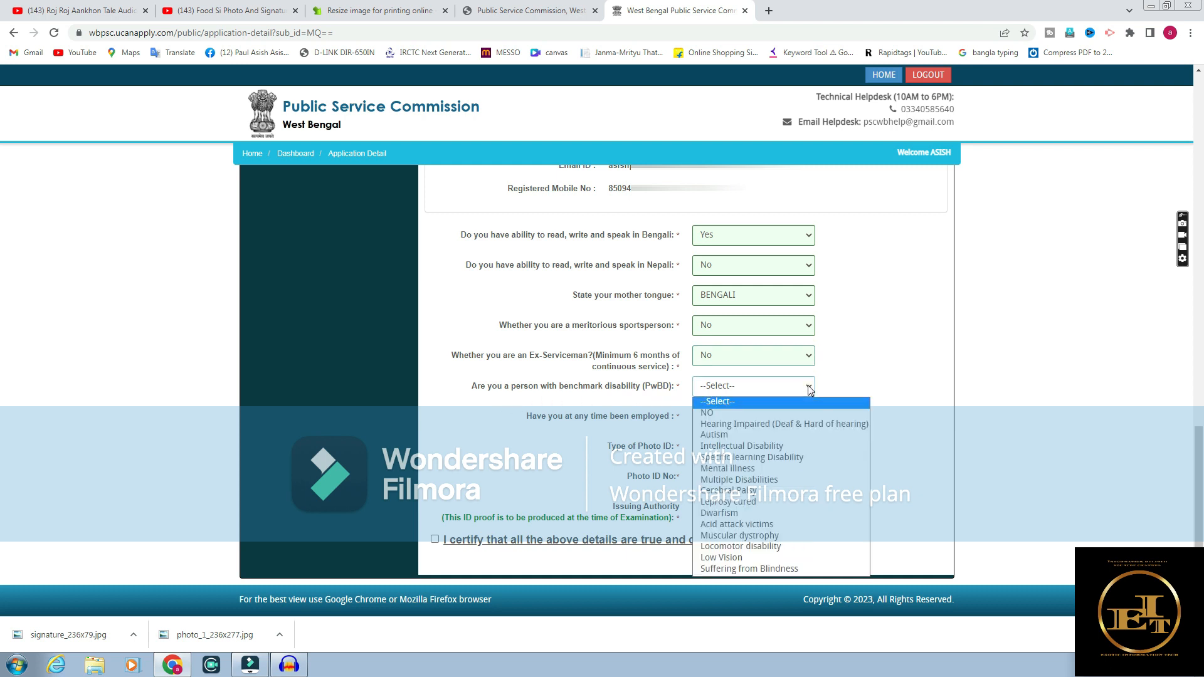
{"action": "left_click", "coordinate": [782, 417]}
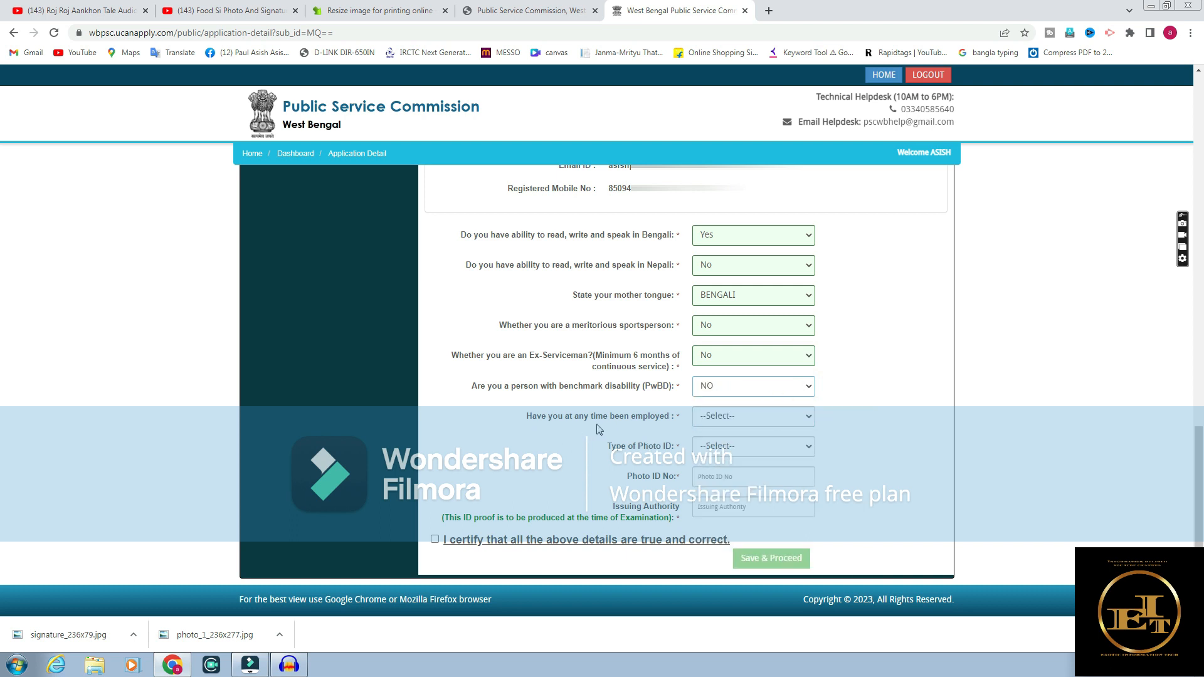
{"action": "left_click", "coordinate": [808, 421]}
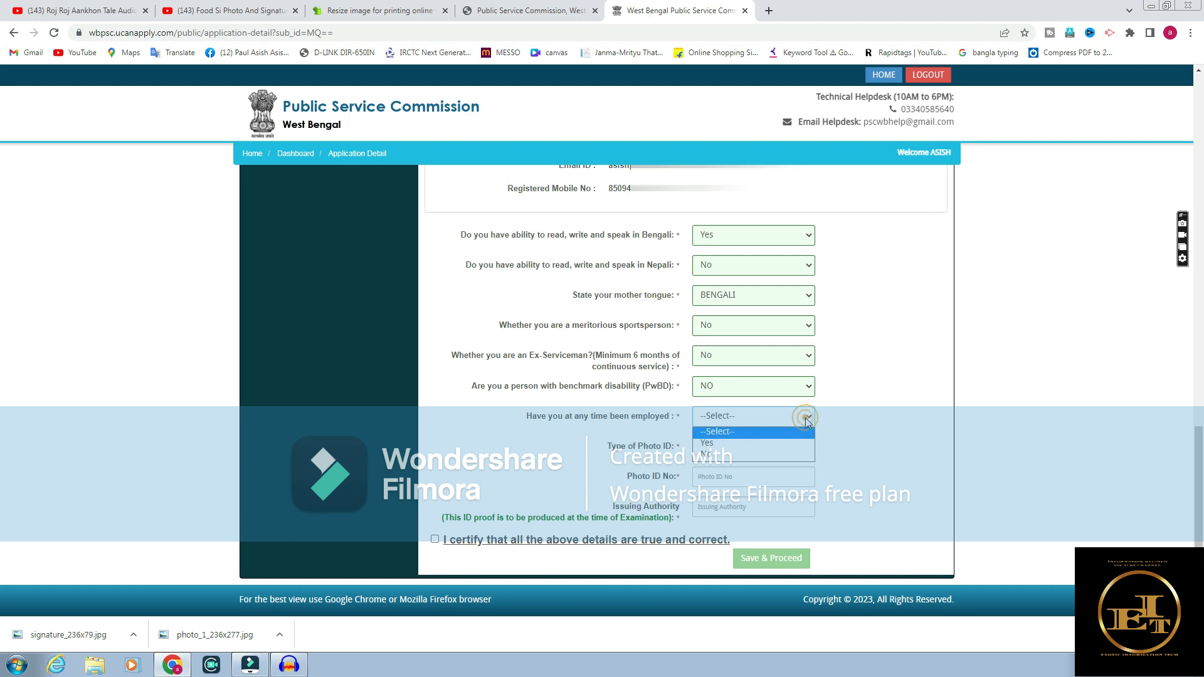
{"action": "left_click", "coordinate": [760, 455]}
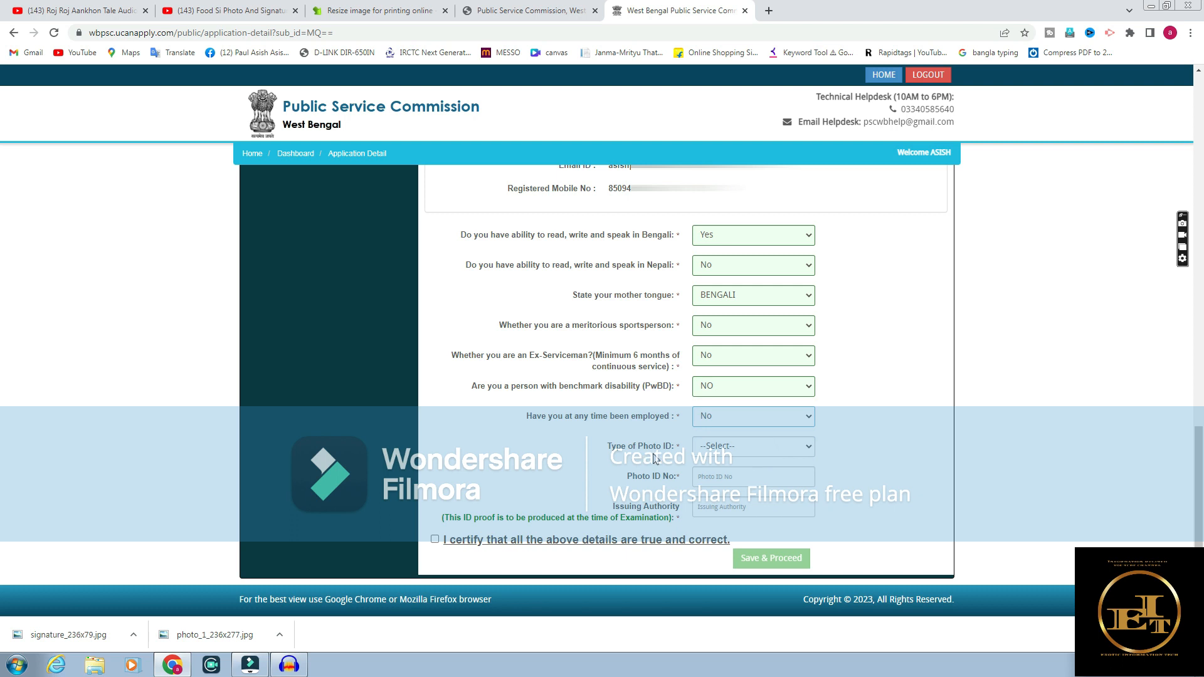
Step: Choose PAN Card as the photo ID, fill in its ID number and issuing authority, certify the details, and save the Applicant Details
{"action": "left_click", "coordinate": [808, 454]}
{"action": "left_click", "coordinate": [818, 415]}
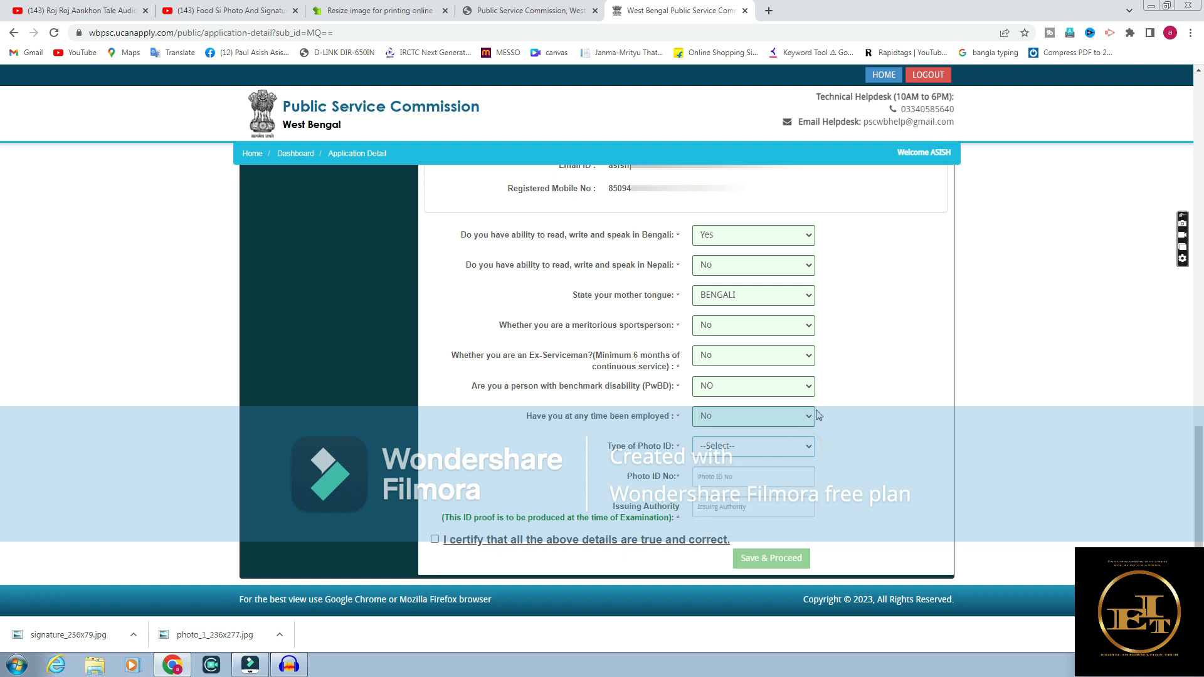
{"action": "left_click", "coordinate": [804, 451]}
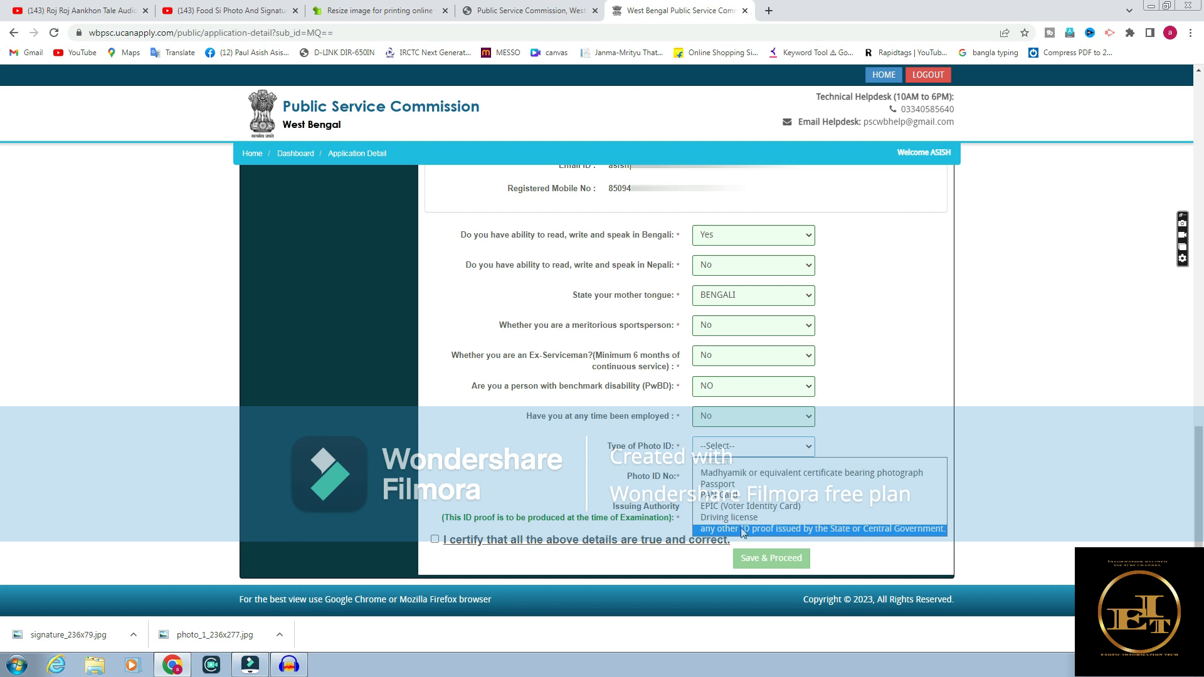
{"action": "left_click", "coordinate": [733, 495]}
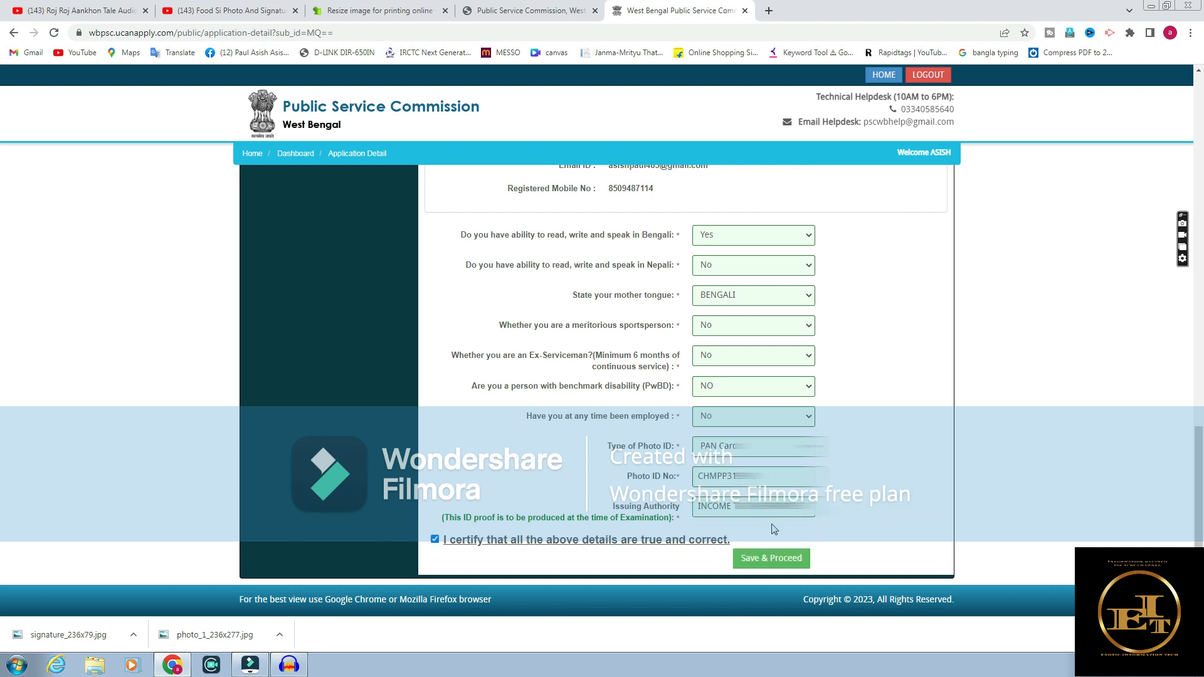
{"action": "left_click", "coordinate": [762, 560]}
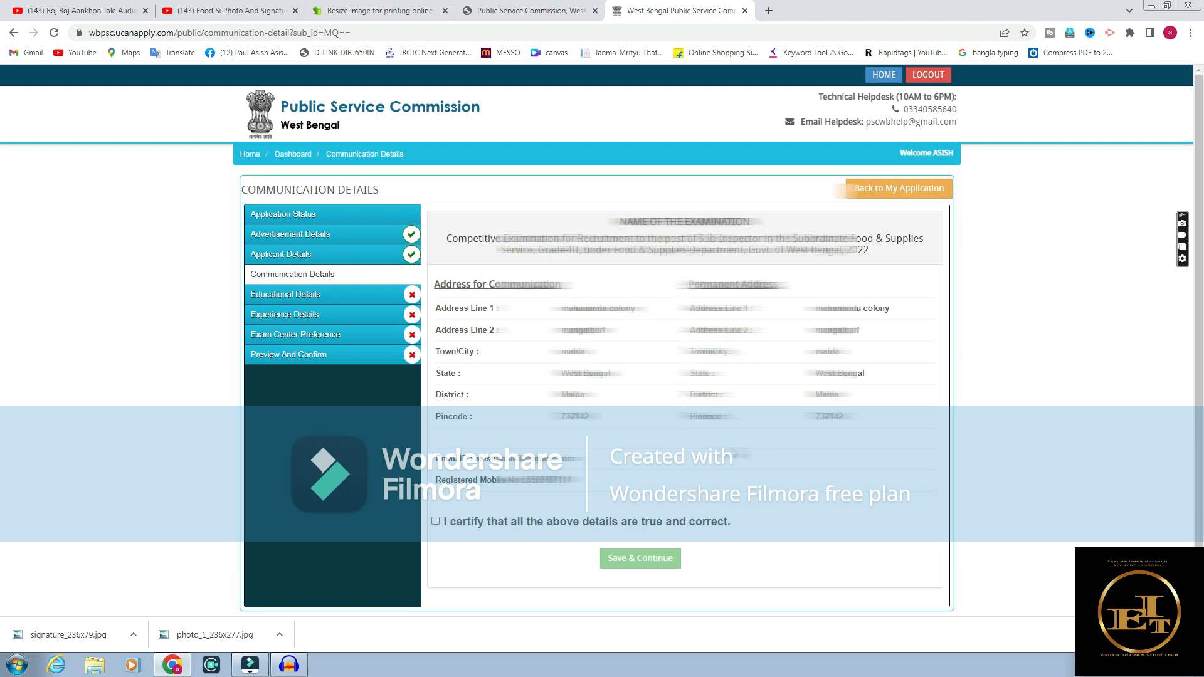
Step: Certify that the communication and permanent address details are true and correct, and save the Communication Details stage
{"action": "scroll", "coordinate": [642, 356], "scroll_direction": "down", "scroll_amount": 1}
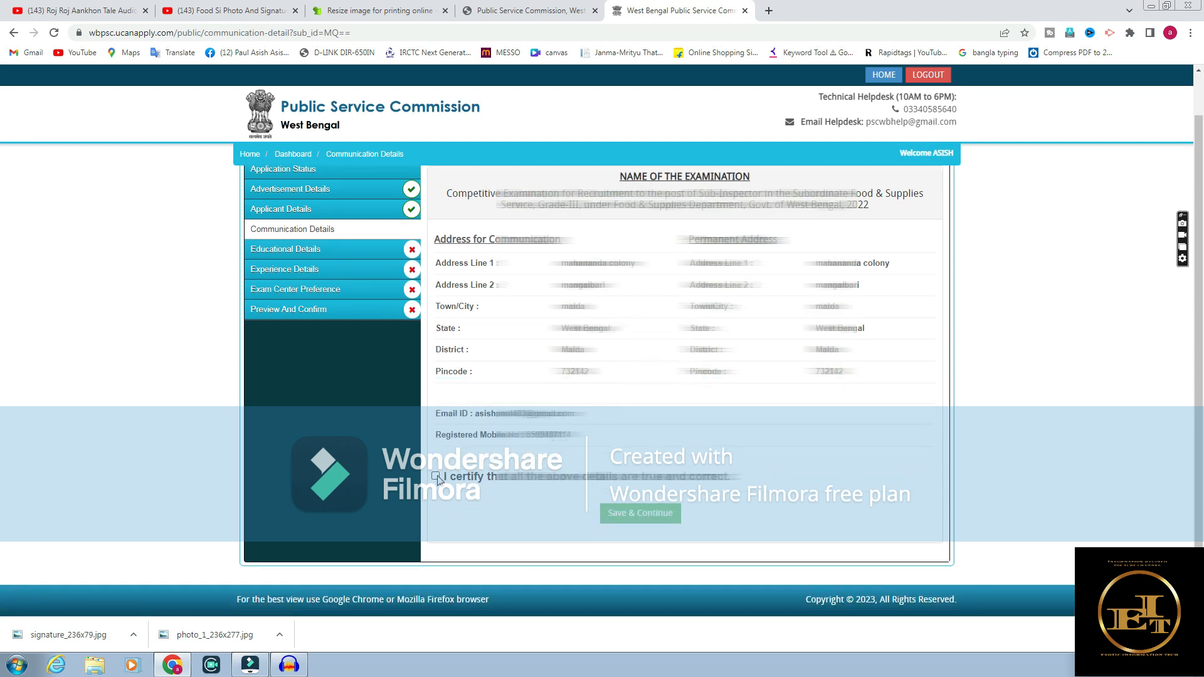
{"action": "left_click", "coordinate": [436, 478]}
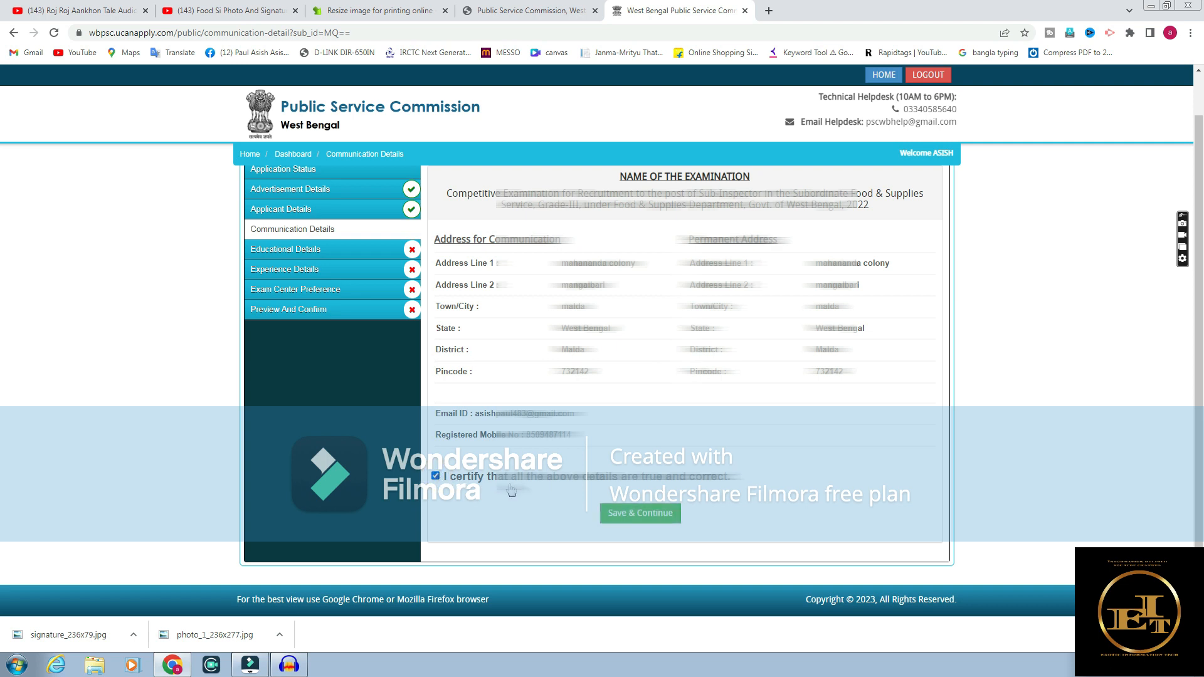
{"action": "left_click", "coordinate": [639, 518]}
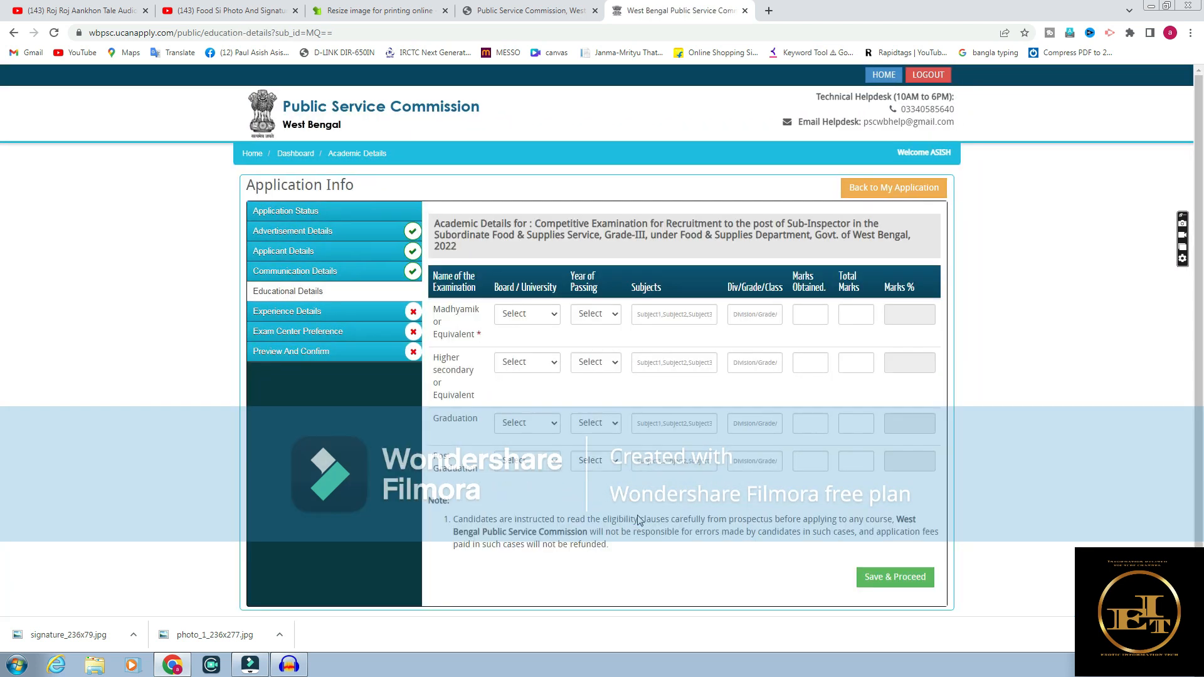
Step: Fill in Madhyamik (West Bengal Board of Secondary Education, Calcutta, 2006, 2nd, 433/800) and Higher Secondary (2008, 1st, 304/500) results with their subjects
{"action": "left_click", "coordinate": [555, 314]}
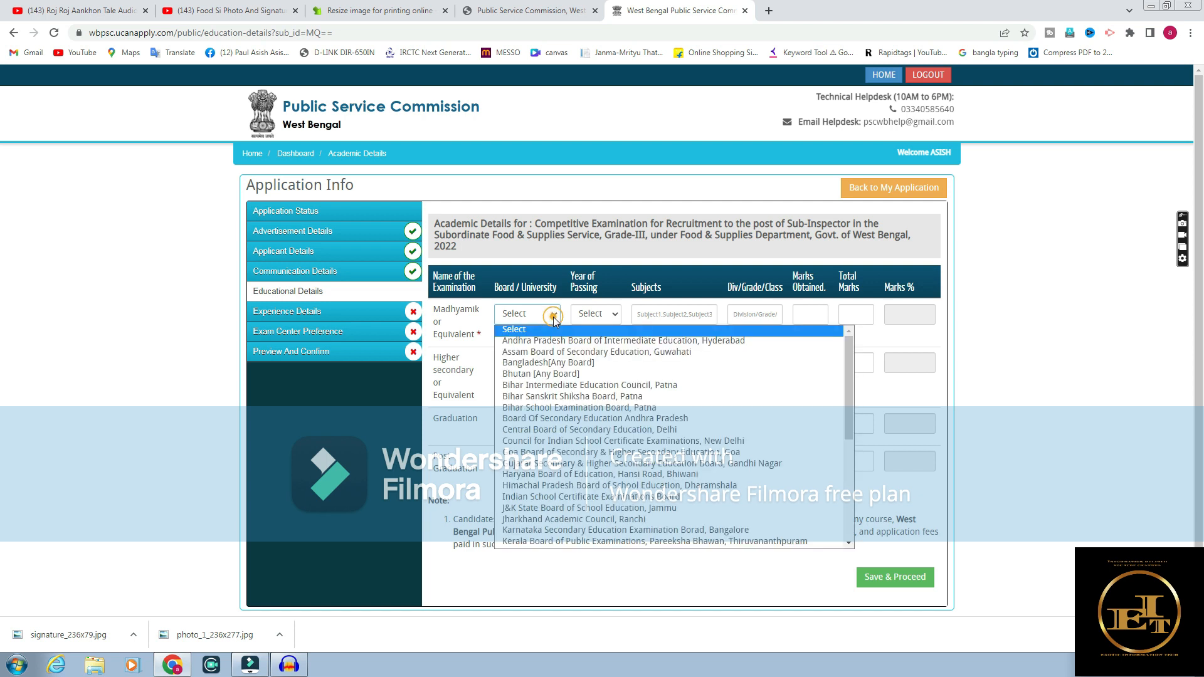
{"action": "scroll", "coordinate": [567, 419], "scroll_direction": "down", "scroll_amount": 5}
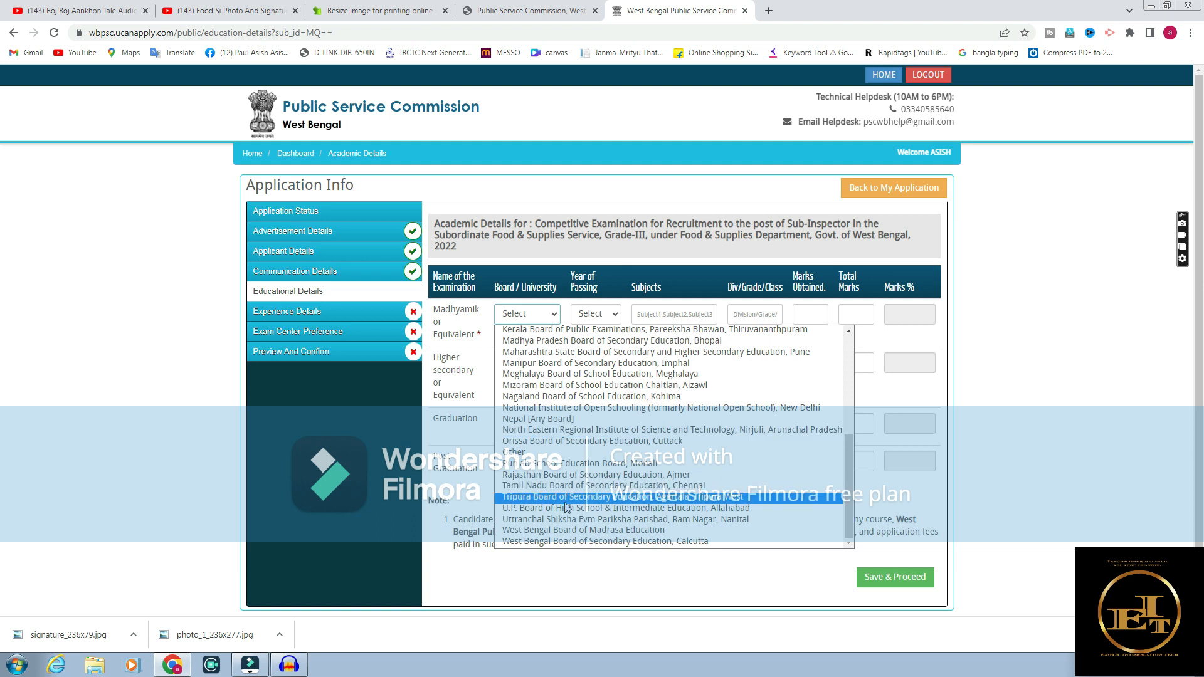
{"action": "left_click", "coordinate": [580, 543]}
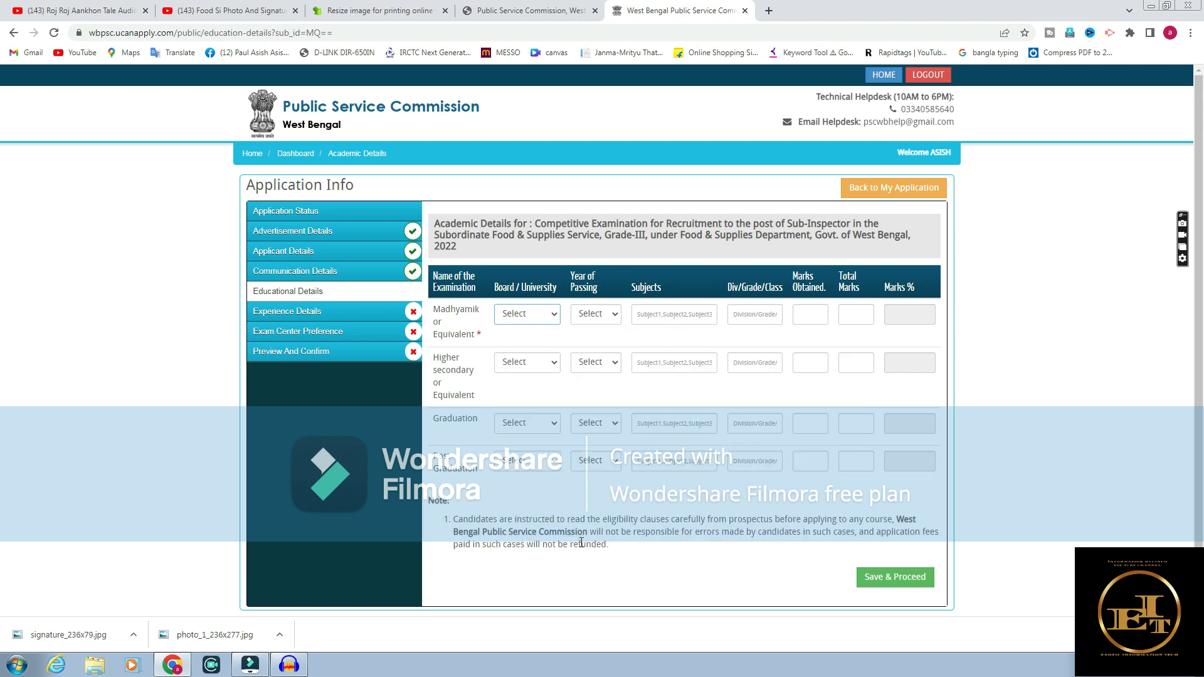
{"action": "left_click", "coordinate": [609, 313]}
{"action": "scroll", "coordinate": [602, 516], "scroll_direction": "down", "scroll_amount": 5}
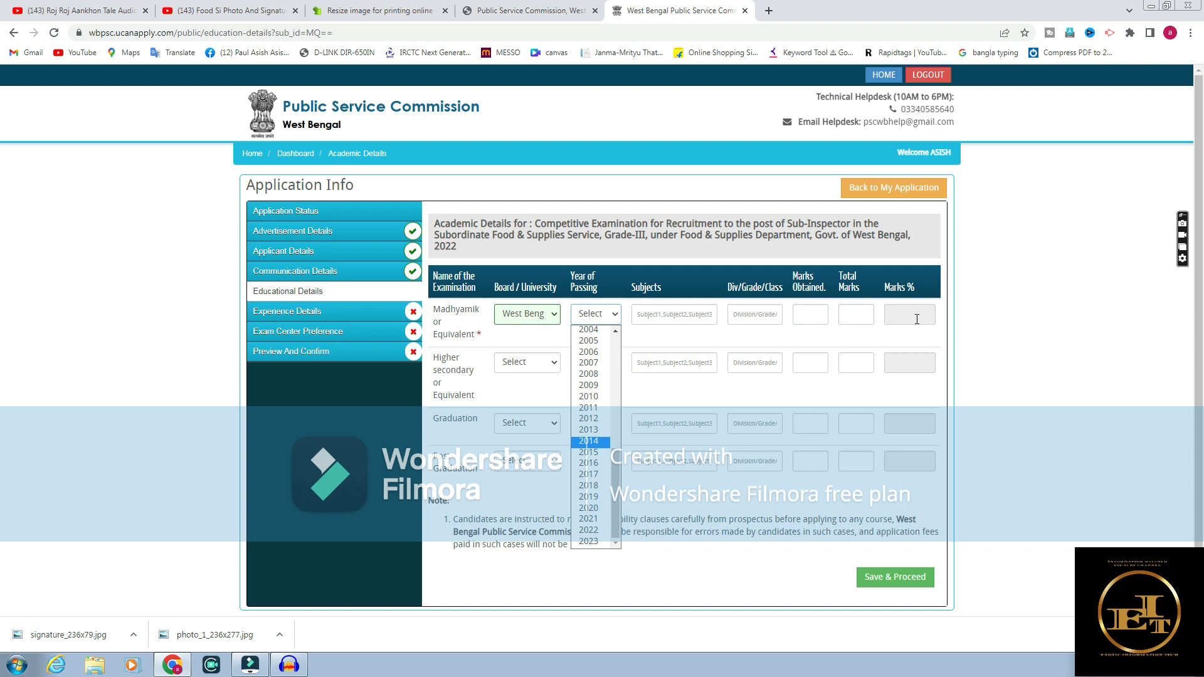
{"action": "left_click", "coordinate": [986, 321]}
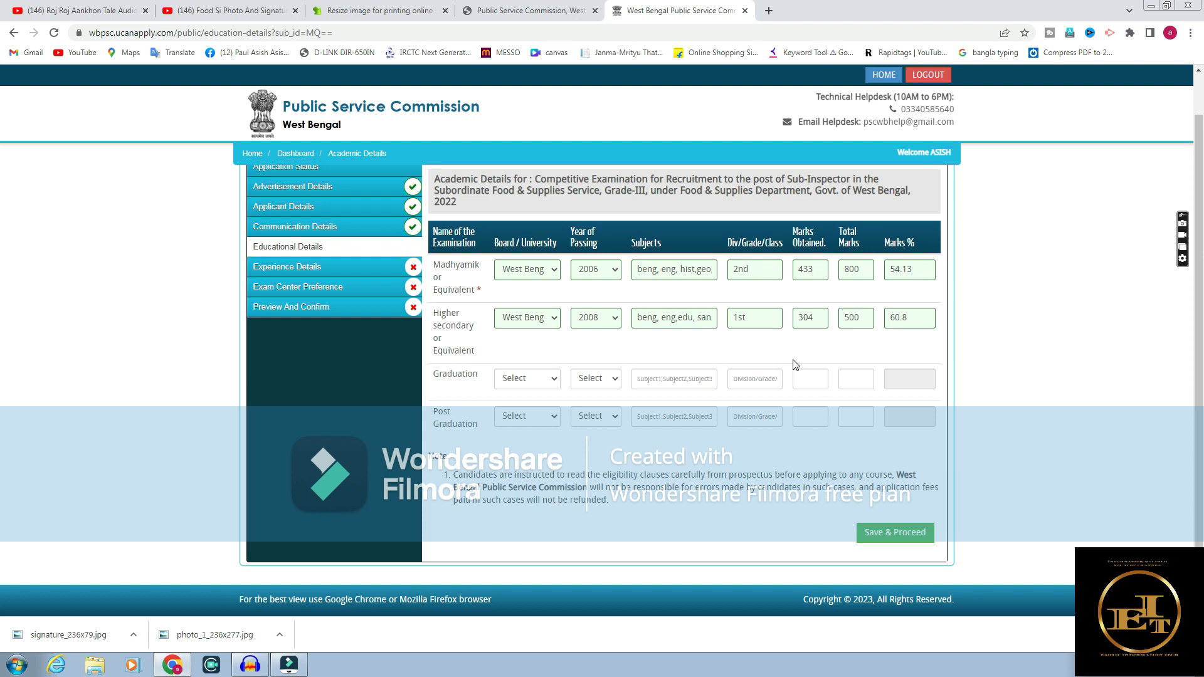
Step: Save and reconfirm the academic details, and continue through the Experience Details stage without employment entries
{"action": "left_click", "coordinate": [893, 534]}
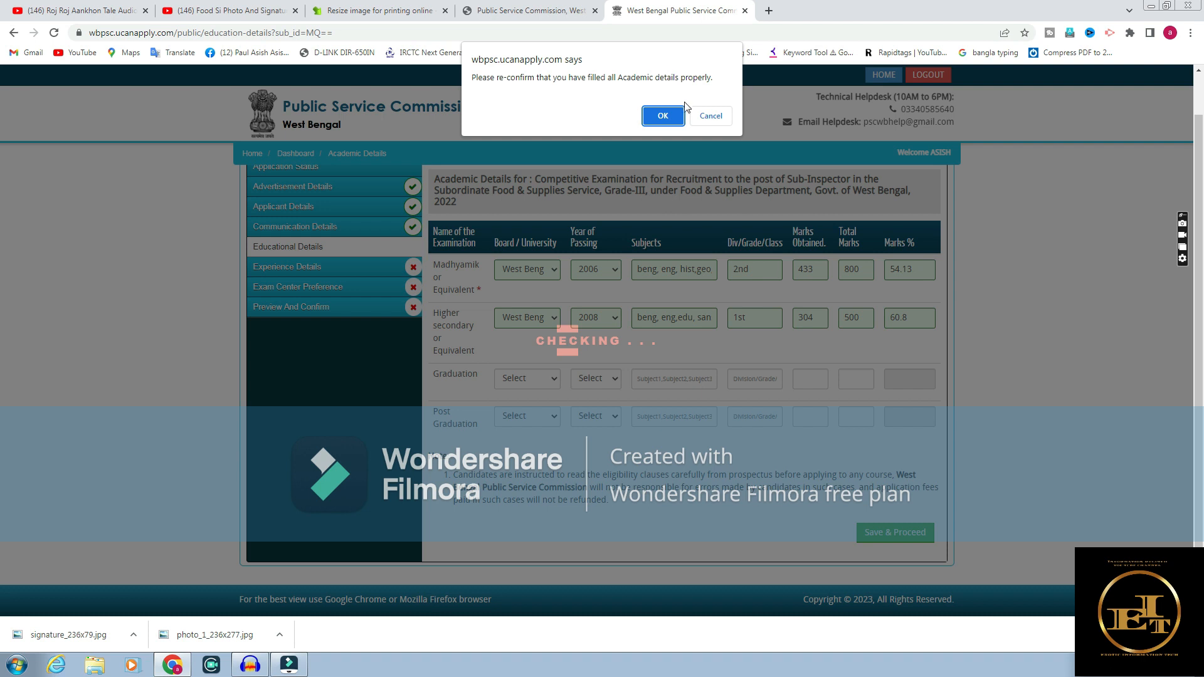
{"action": "left_click", "coordinate": [663, 116]}
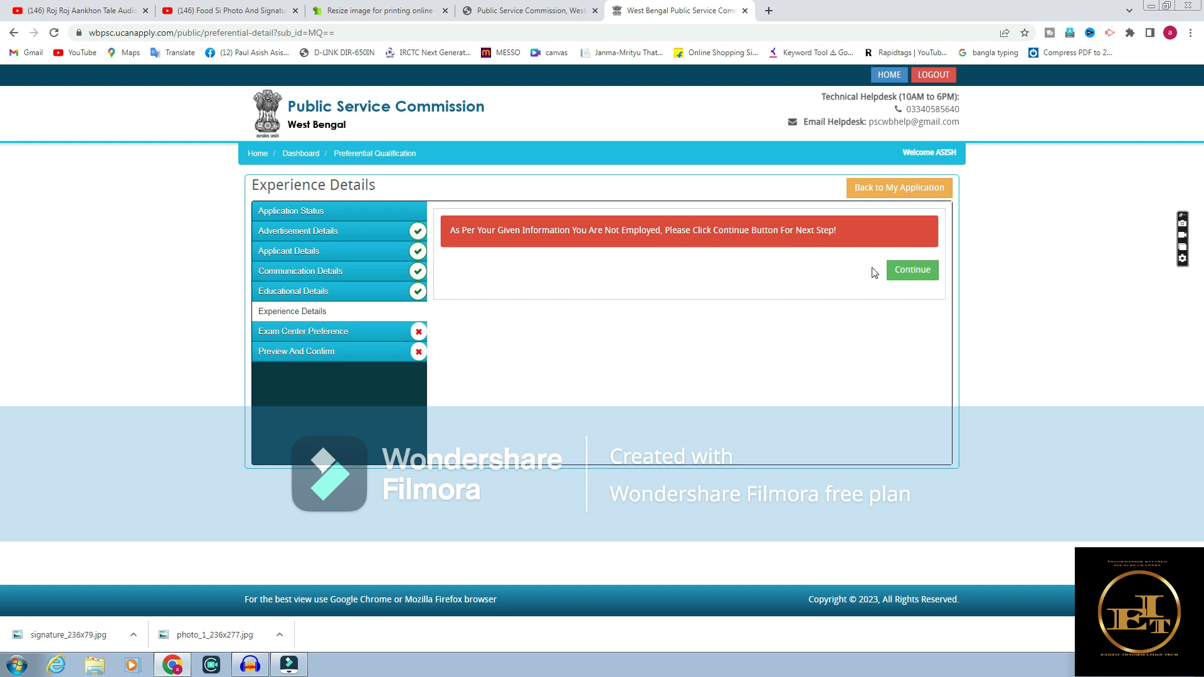
{"action": "left_click", "coordinate": [911, 276]}
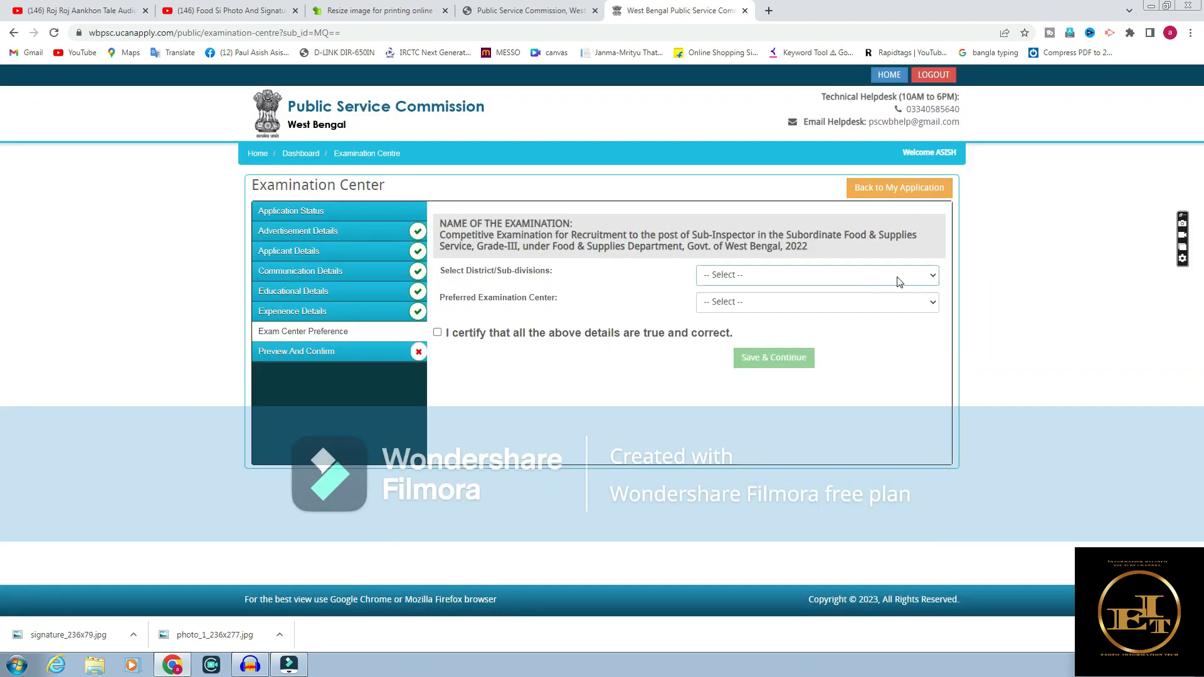
Step: Set the exam centre preference to district Other and centre Malda, certify the details, and save the stage
{"action": "left_click", "coordinate": [935, 279]}
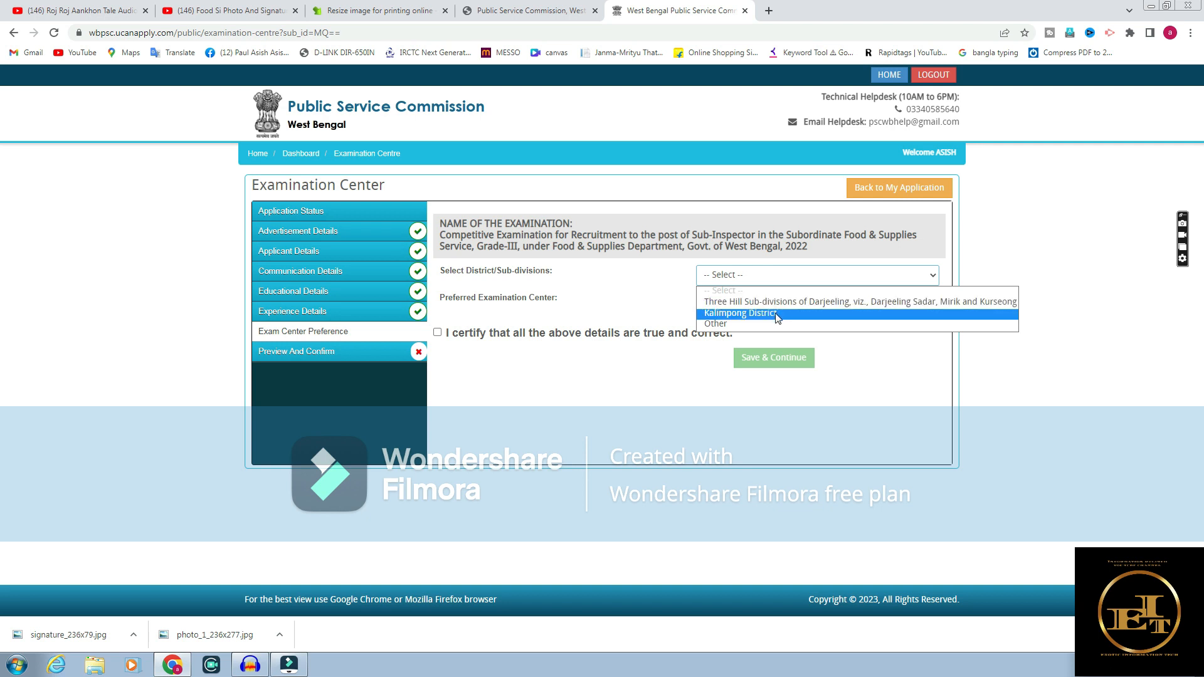
{"action": "left_click", "coordinate": [720, 325]}
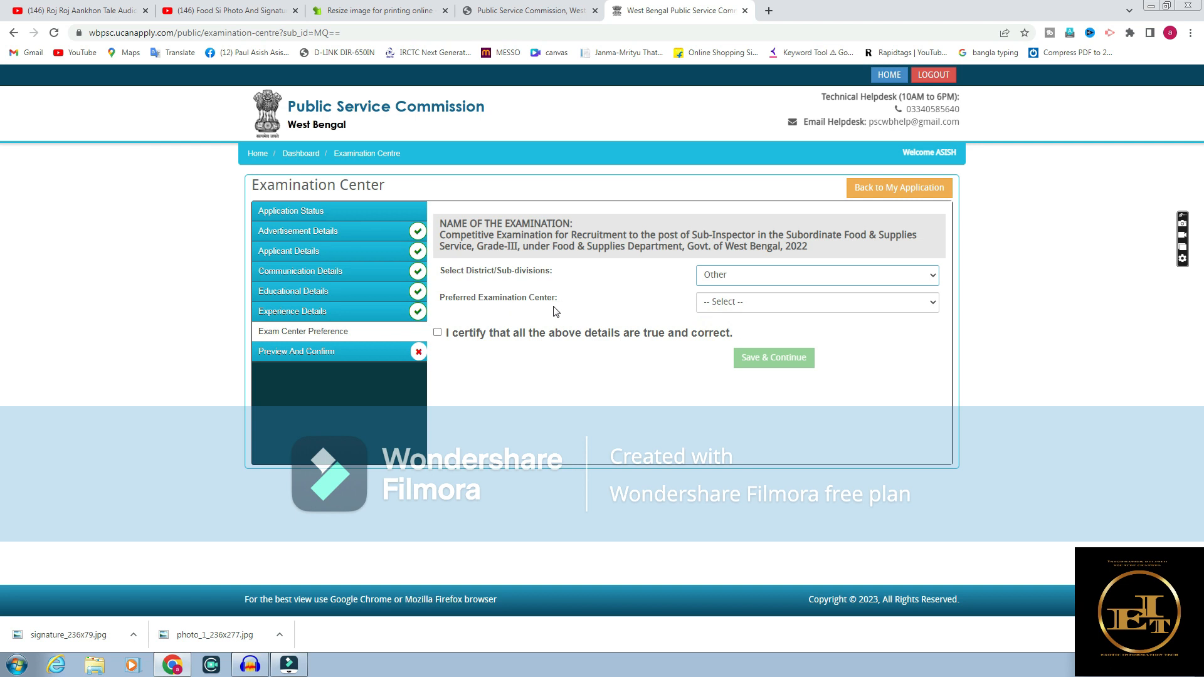
{"action": "left_click", "coordinate": [928, 308]}
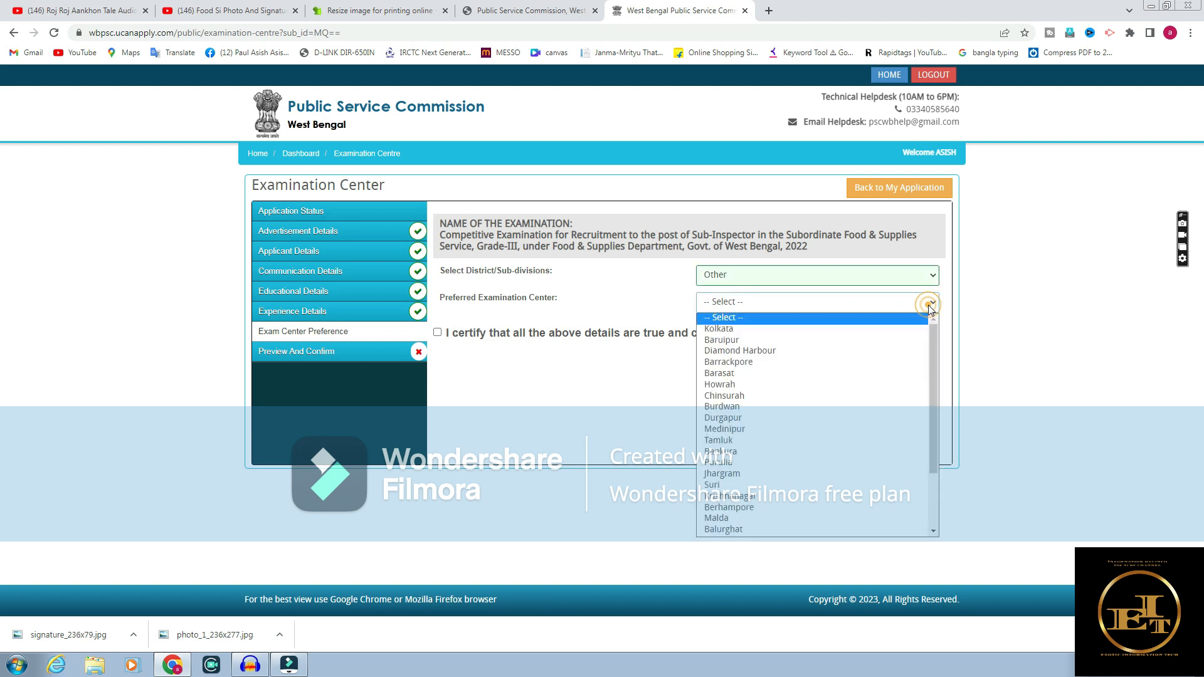
{"action": "scroll", "coordinate": [781, 391], "scroll_direction": "down", "scroll_amount": 2}
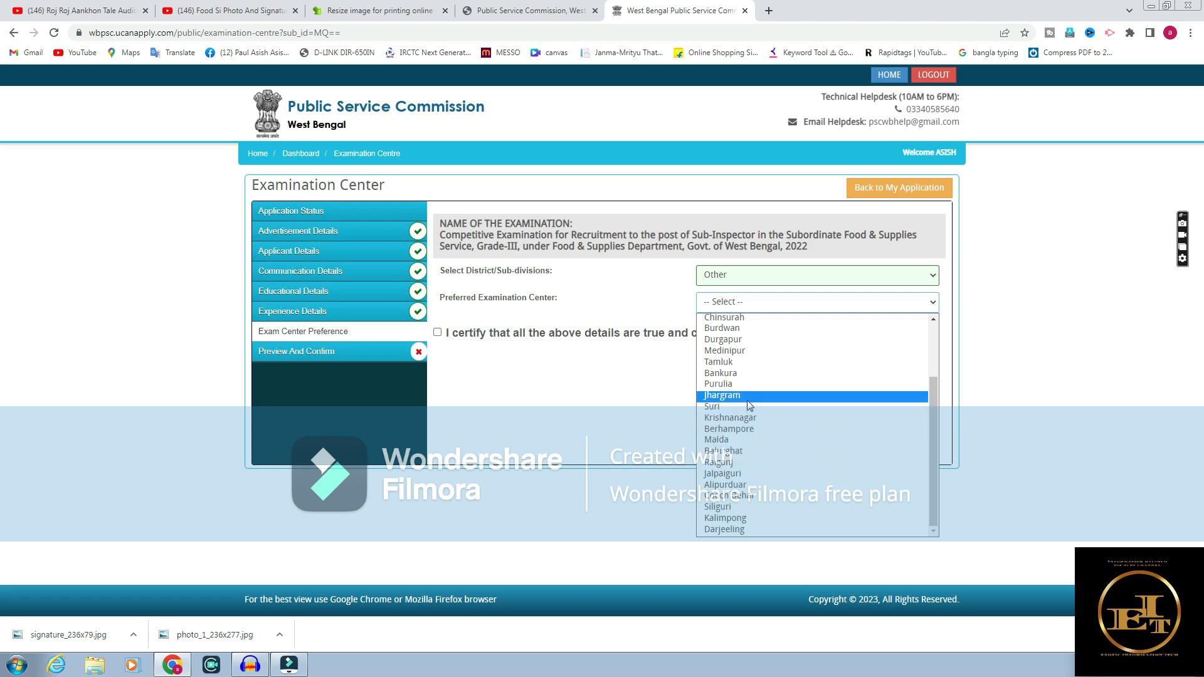
{"action": "left_click", "coordinate": [732, 441]}
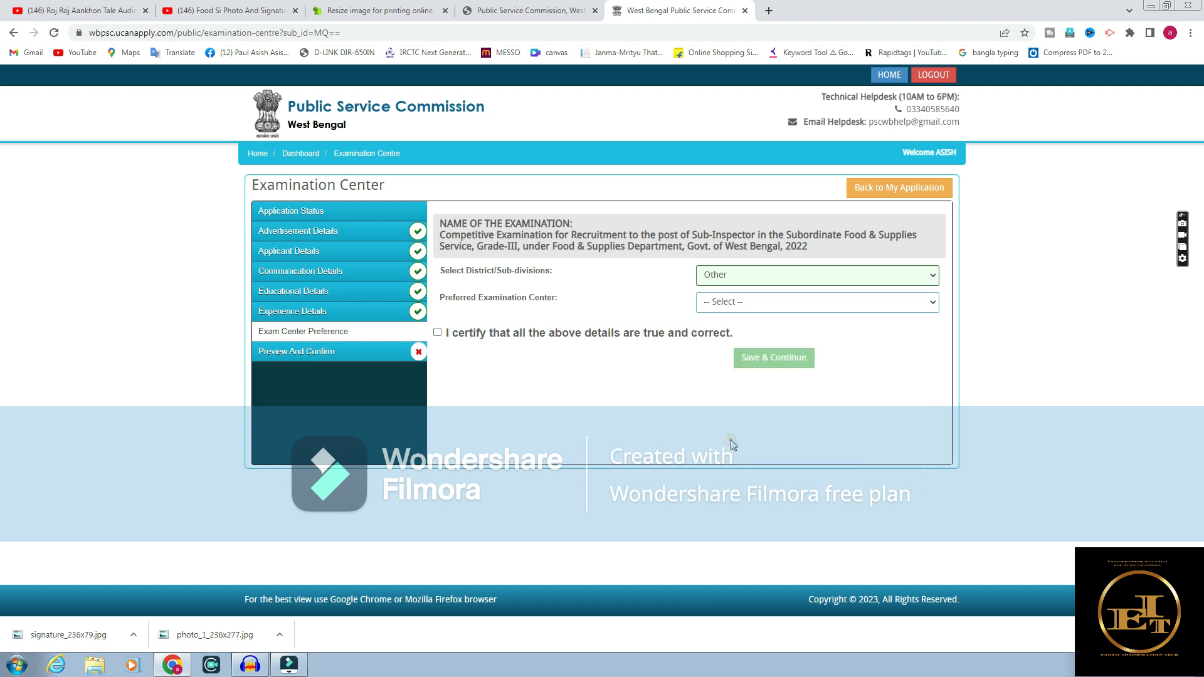
{"action": "left_click", "coordinate": [438, 334]}
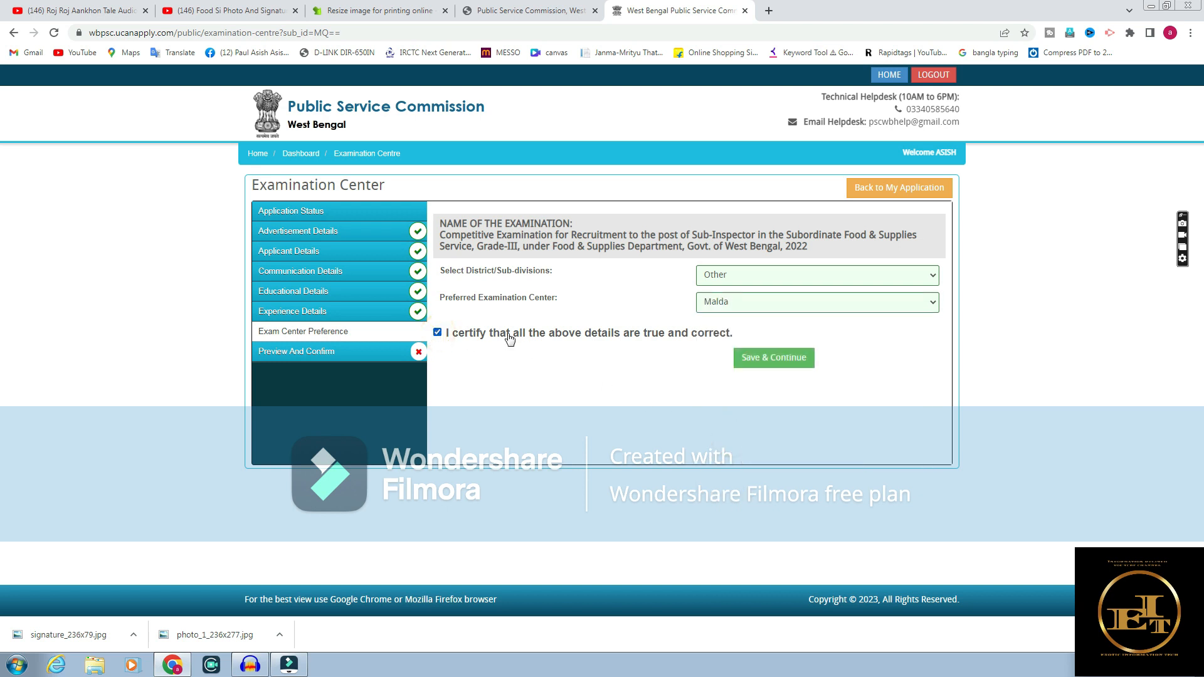
{"action": "left_click", "coordinate": [790, 362]}
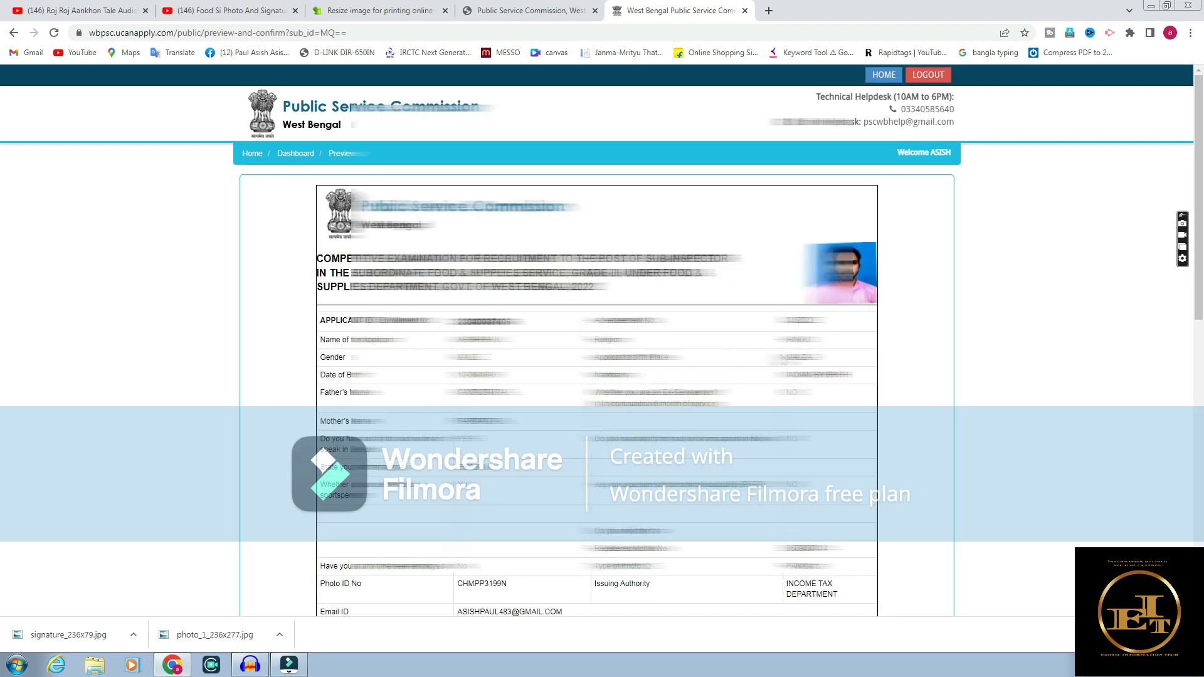
Step: Go through the application preview, confirm its details, and agree to proceed
{"action": "scroll", "coordinate": [742, 377], "scroll_direction": "down", "scroll_amount": 4}
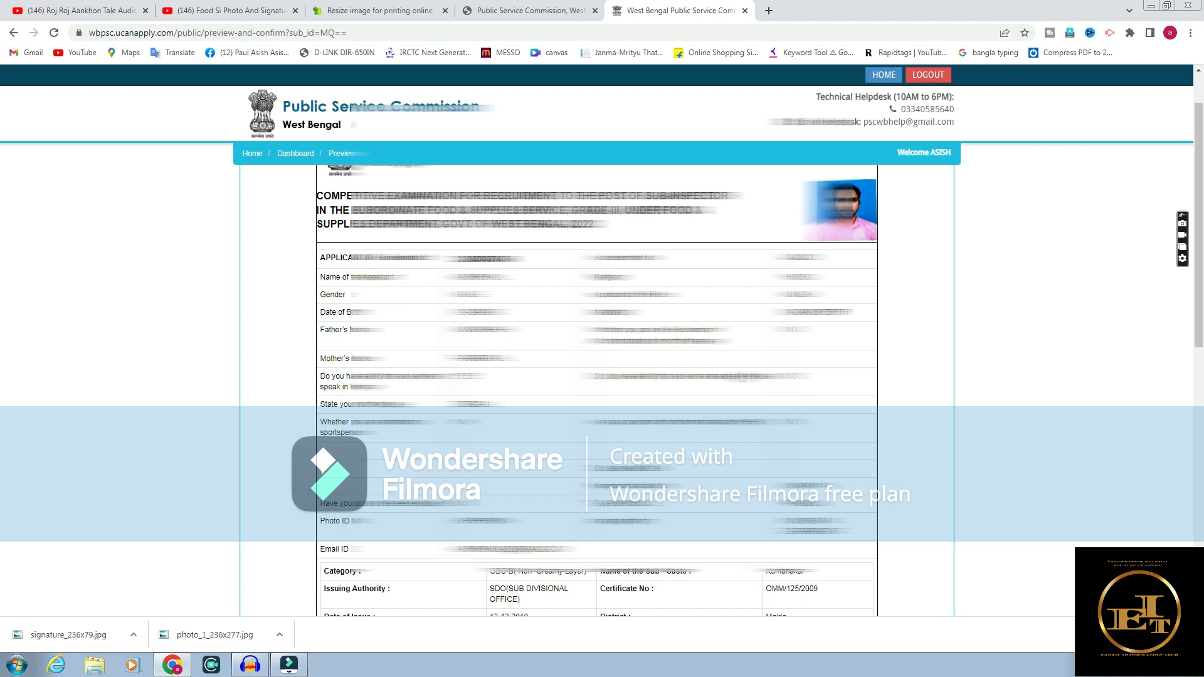
{"action": "scroll", "coordinate": [742, 376], "scroll_direction": "down", "scroll_amount": 6}
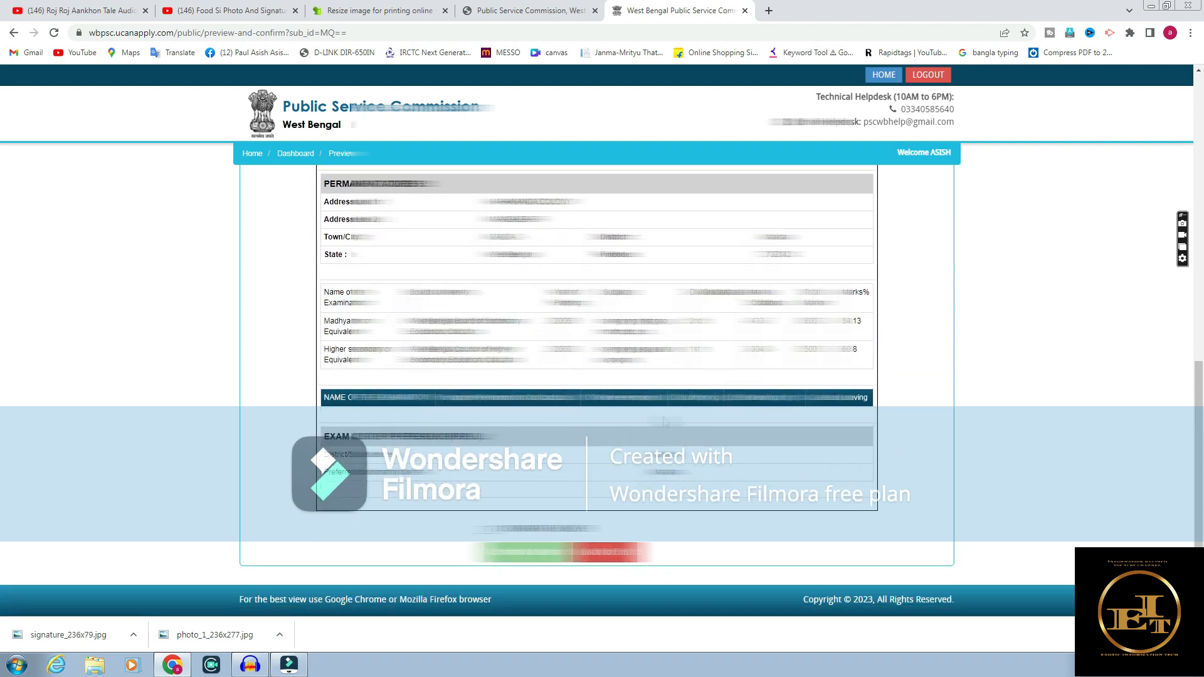
{"action": "left_click", "coordinate": [487, 534]}
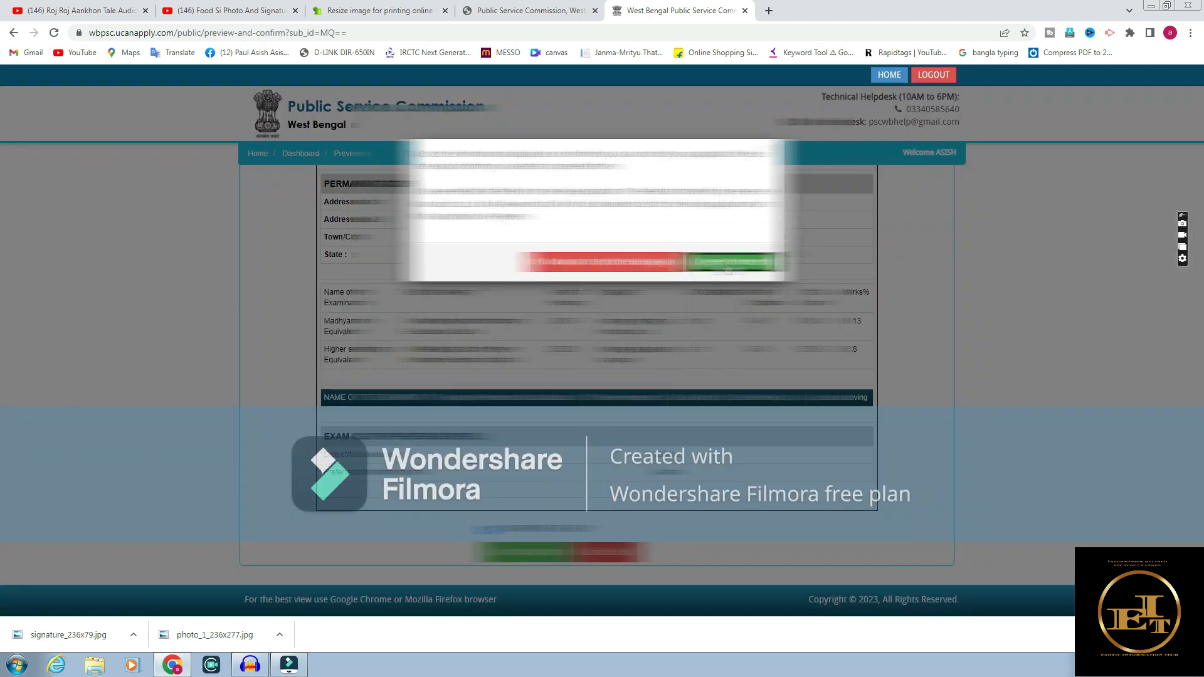
{"action": "left_click", "coordinate": [679, 262]}
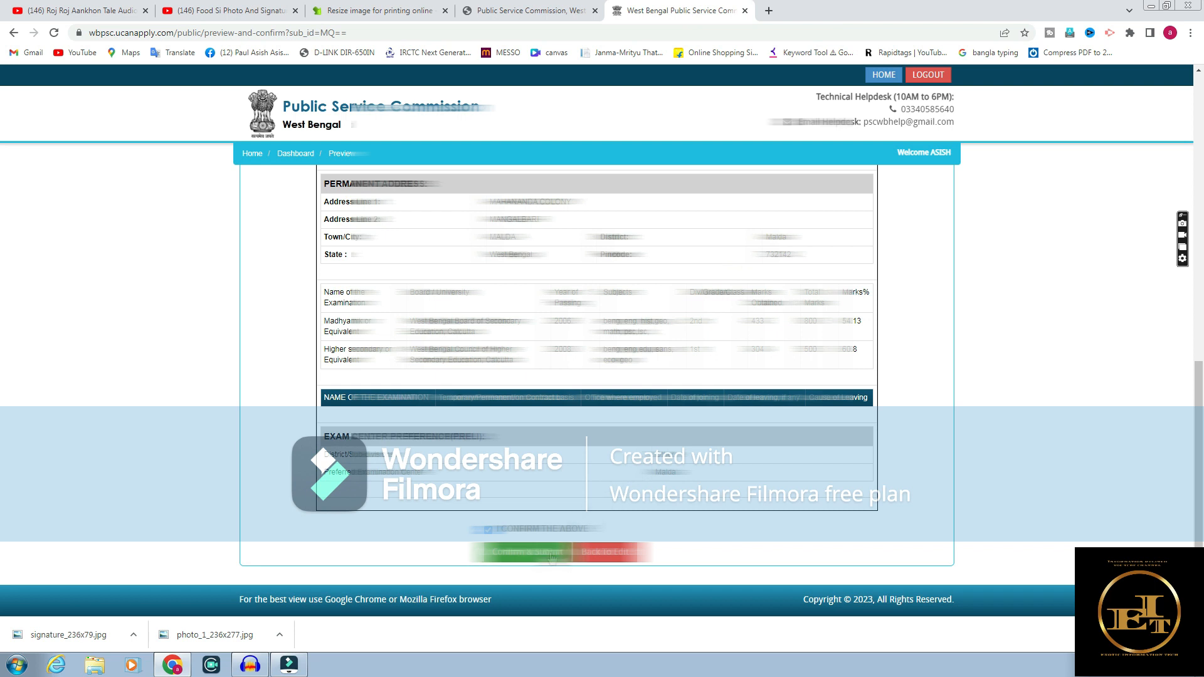
Step: Recheck the whole application preview, submit it as confirmed, and acknowledge the alert on the final preview
{"action": "scroll", "coordinate": [600, 347], "scroll_direction": "up", "scroll_amount": 10}
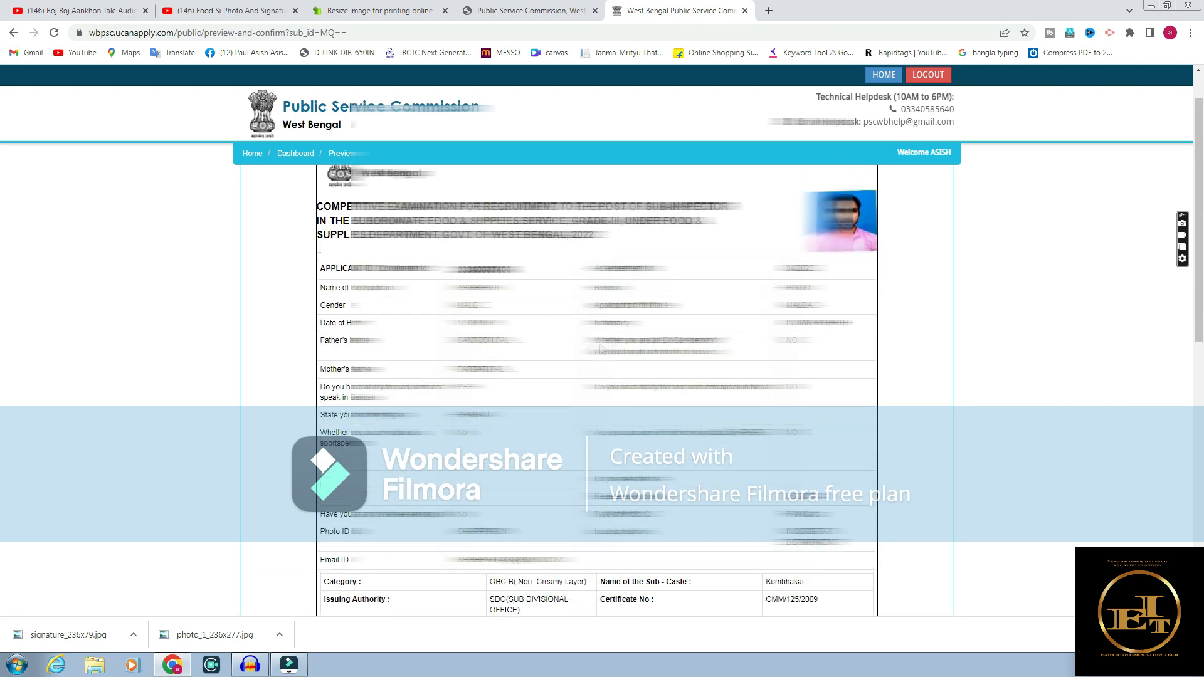
{"action": "scroll", "coordinate": [600, 347], "scroll_direction": "up", "scroll_amount": 1}
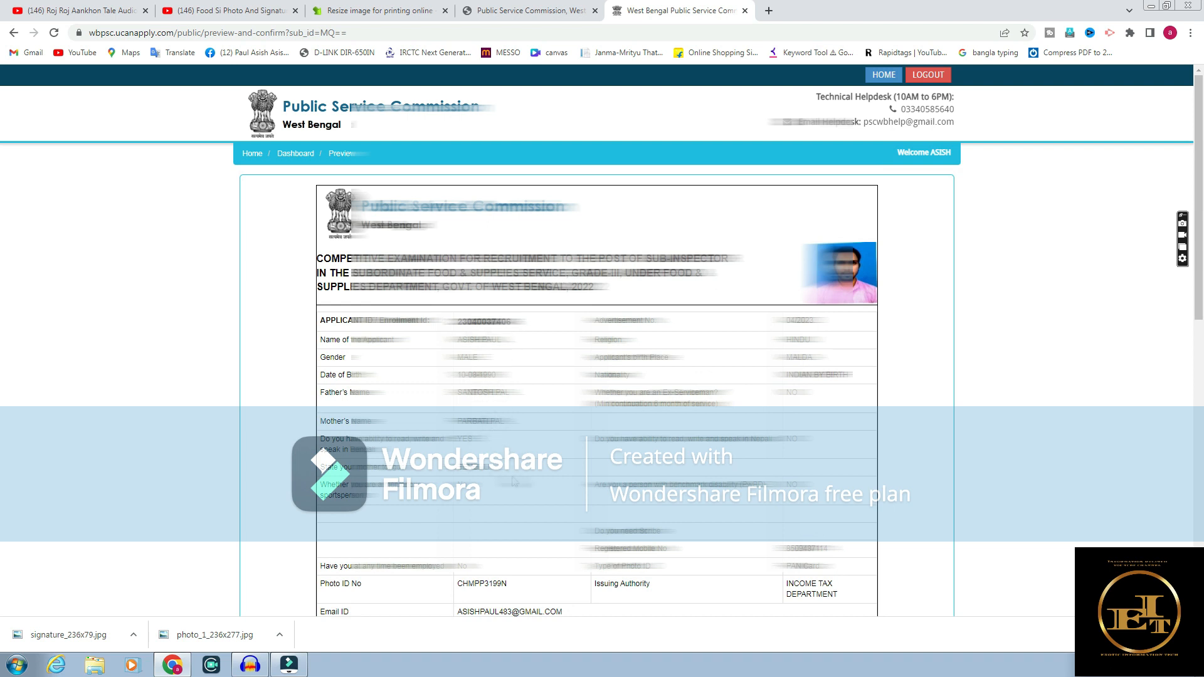
{"action": "scroll", "coordinate": [523, 483], "scroll_direction": "down", "scroll_amount": 2}
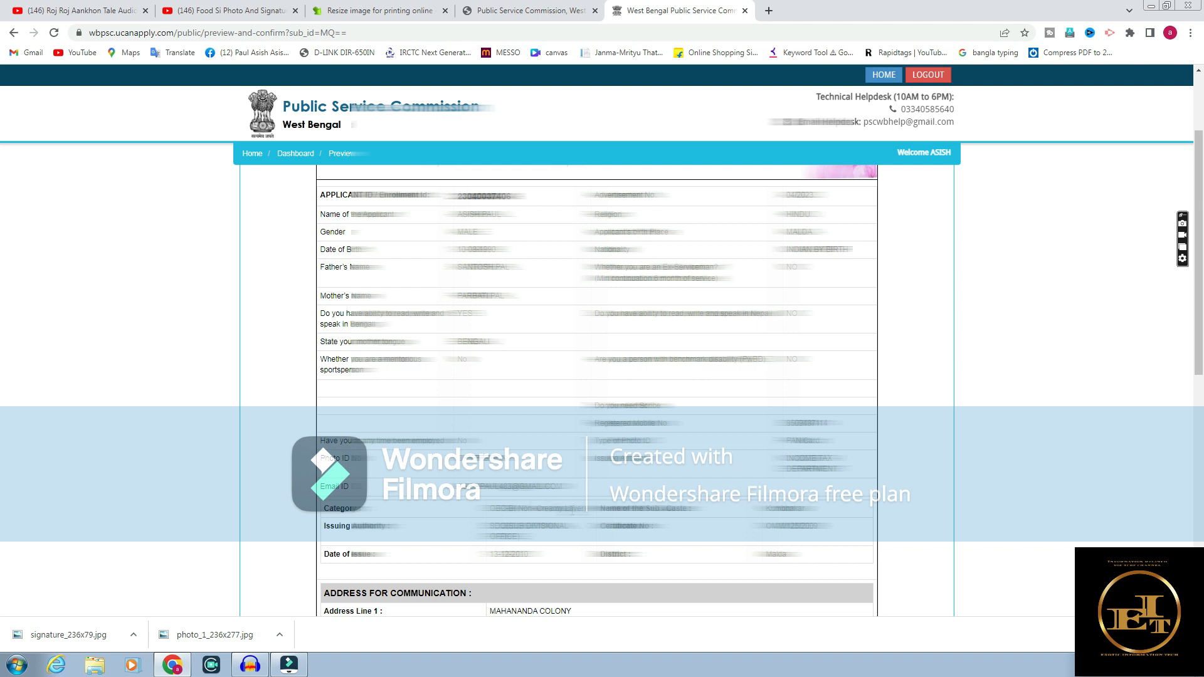
{"action": "scroll", "coordinate": [659, 532], "scroll_direction": "down", "scroll_amount": 1}
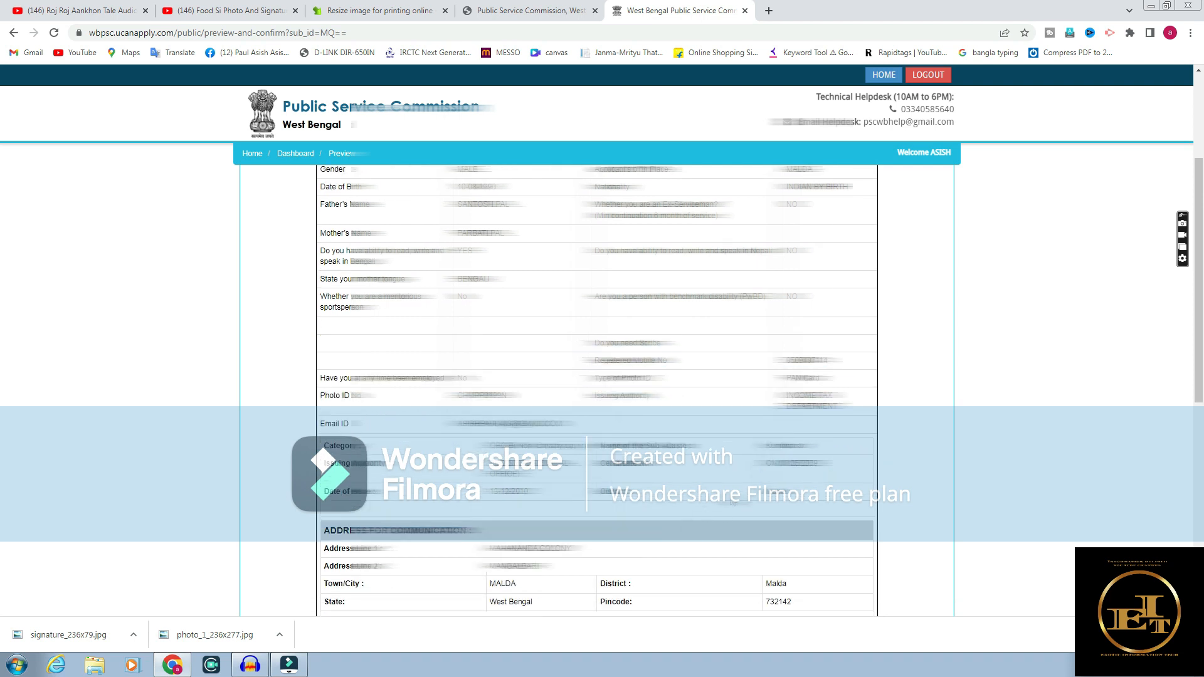
{"action": "scroll", "coordinate": [641, 450], "scroll_direction": "down", "scroll_amount": 4}
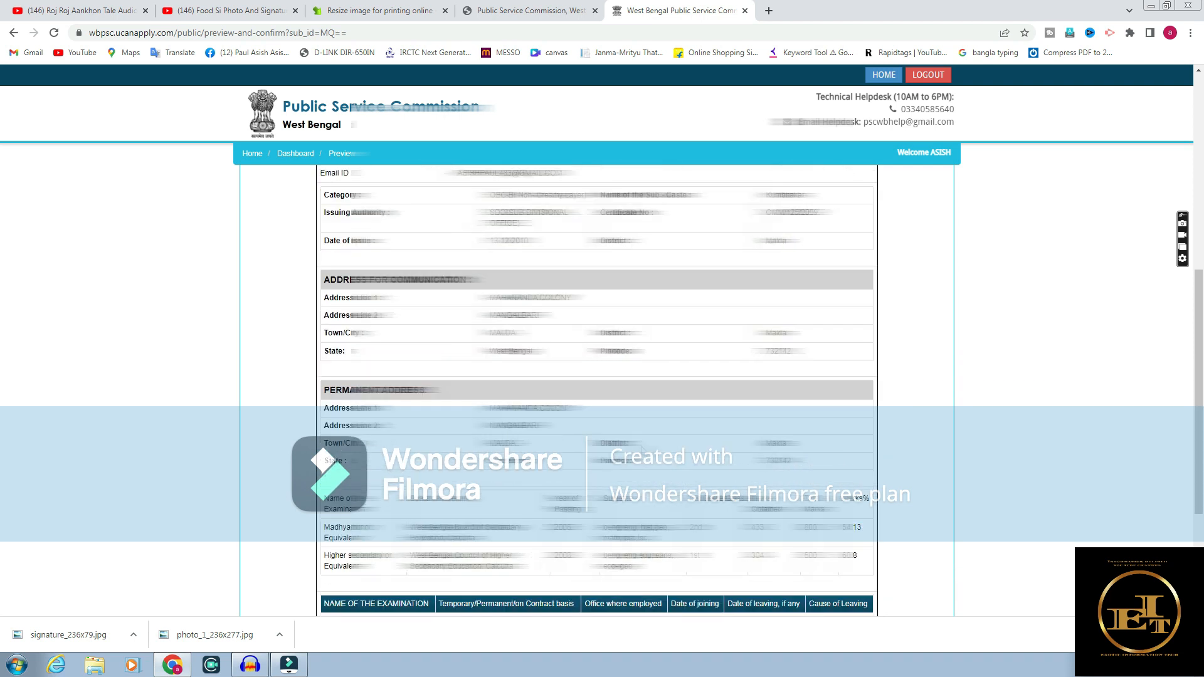
{"action": "scroll", "coordinate": [612, 401], "scroll_direction": "down", "scroll_amount": 1}
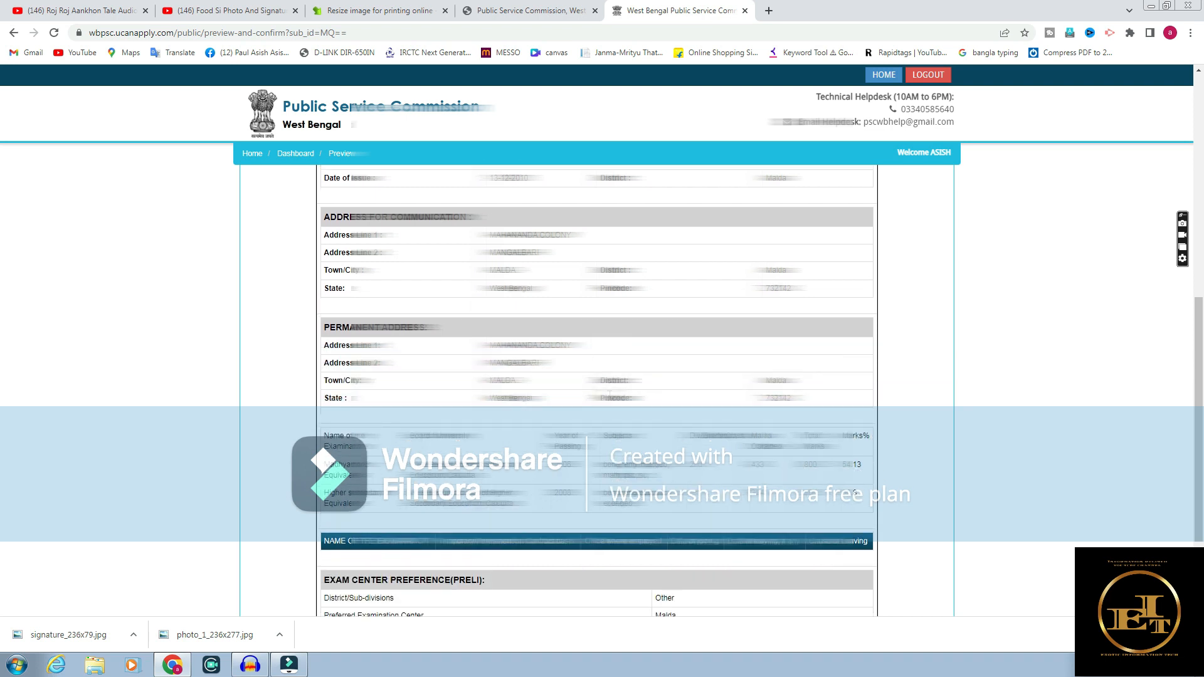
{"action": "scroll", "coordinate": [610, 395], "scroll_direction": "down", "scroll_amount": 1}
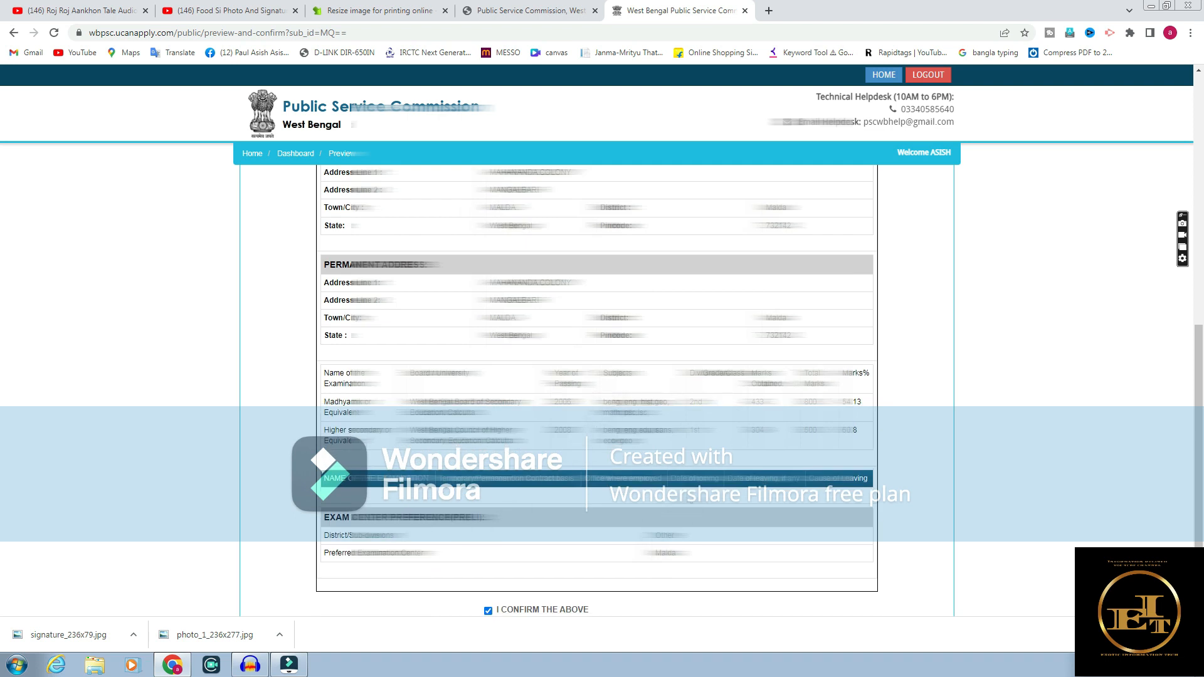
{"action": "scroll", "coordinate": [687, 500], "scroll_direction": "down", "scroll_amount": 2}
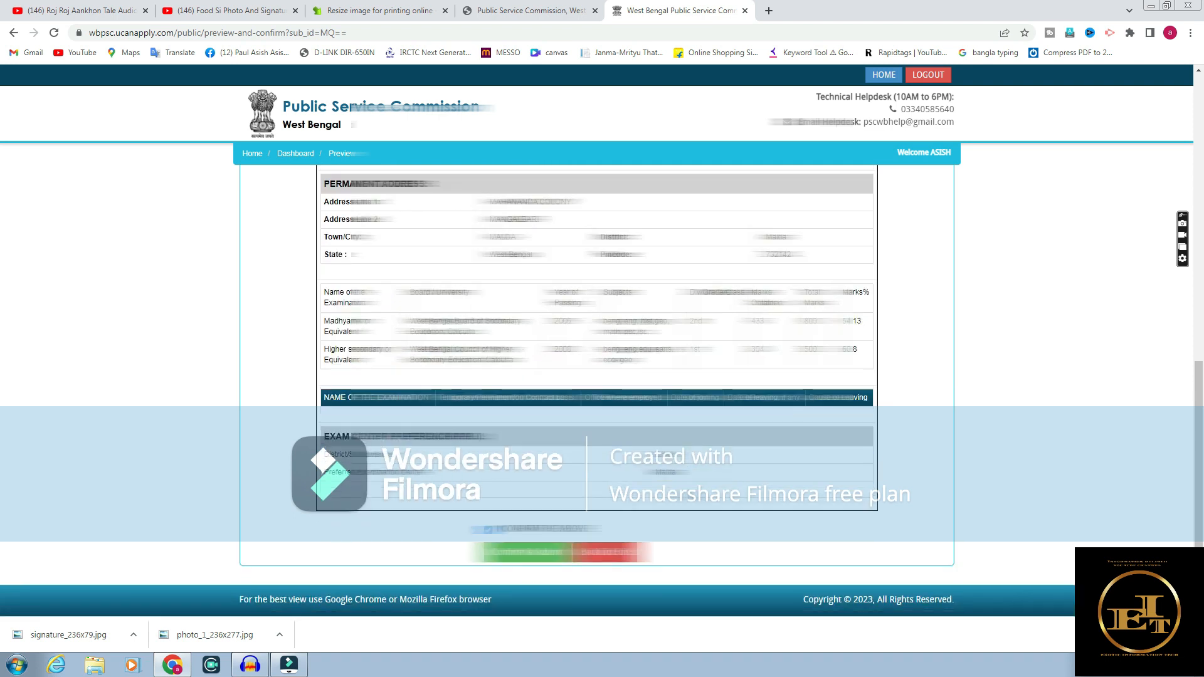
{"action": "left_click", "coordinate": [534, 558]}
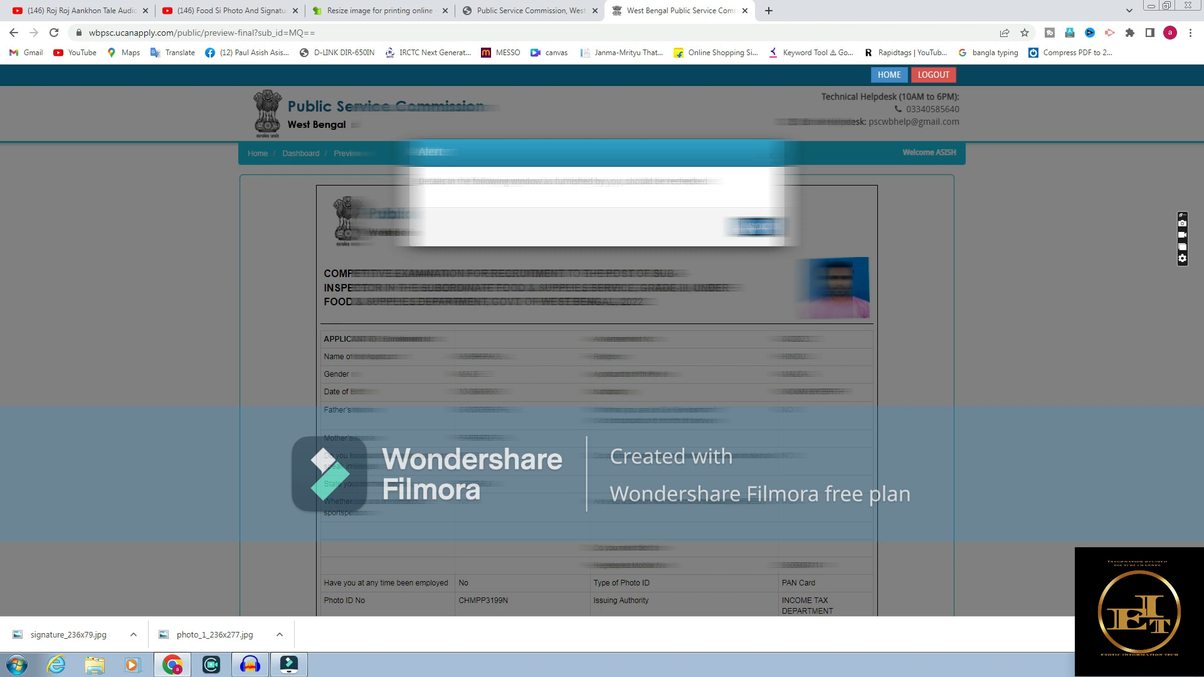
{"action": "left_click", "coordinate": [753, 227]}
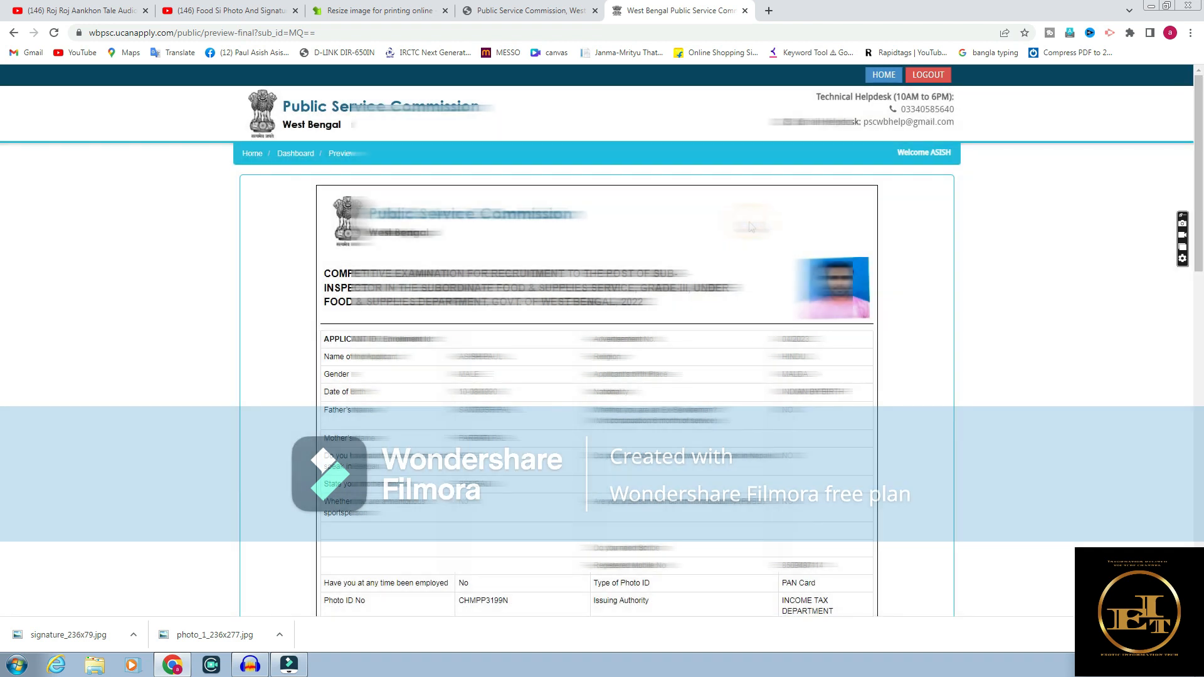
Step: Accept the office-notification and field-verification declarations, agree that all information is correct, and consent to proceed
{"action": "scroll", "coordinate": [683, 324], "scroll_direction": "down", "scroll_amount": 8}
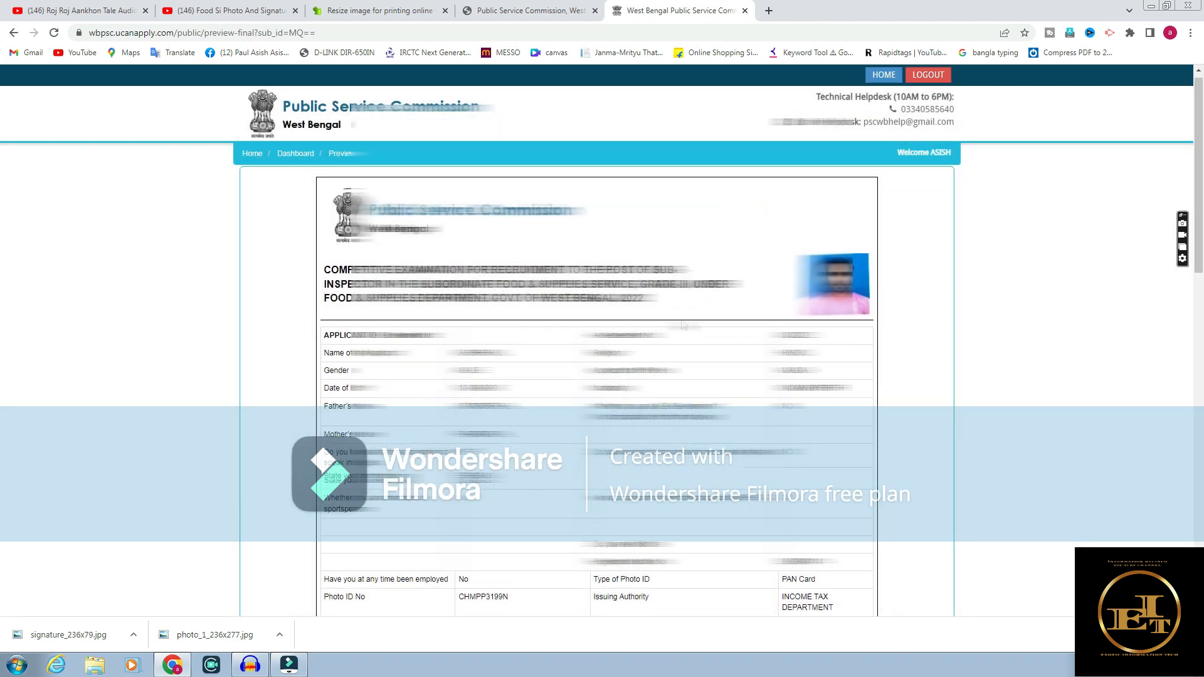
{"action": "scroll", "coordinate": [683, 324], "scroll_direction": "down", "scroll_amount": 10}
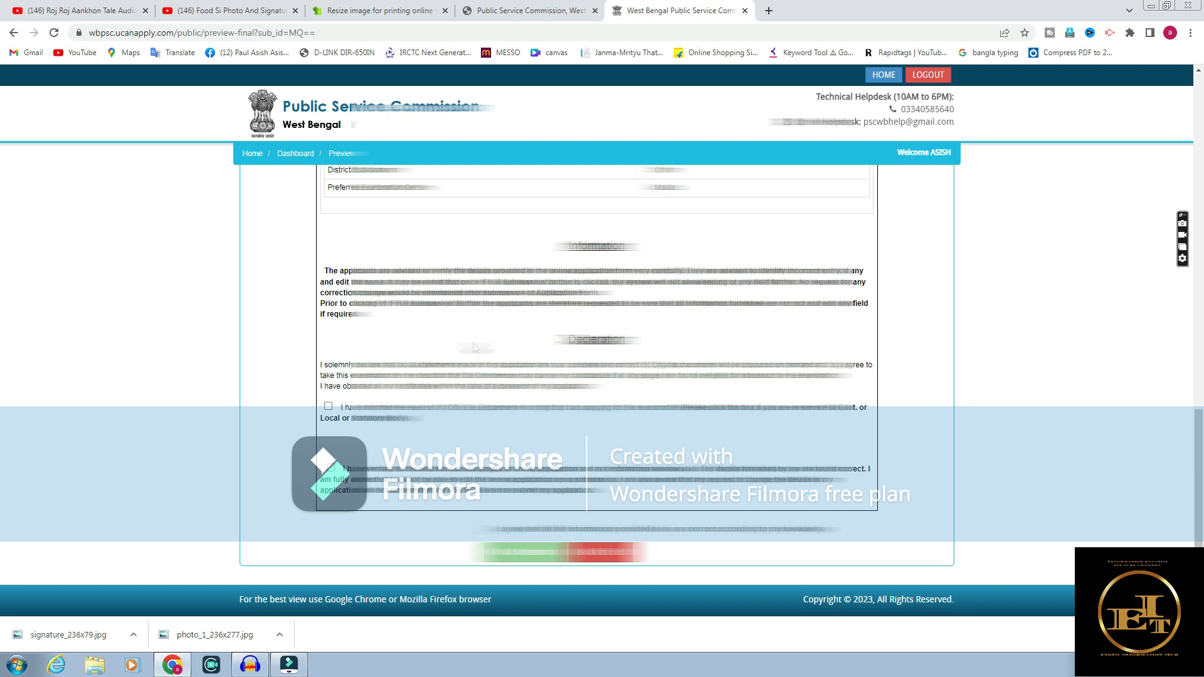
{"action": "left_click", "coordinate": [330, 467]}
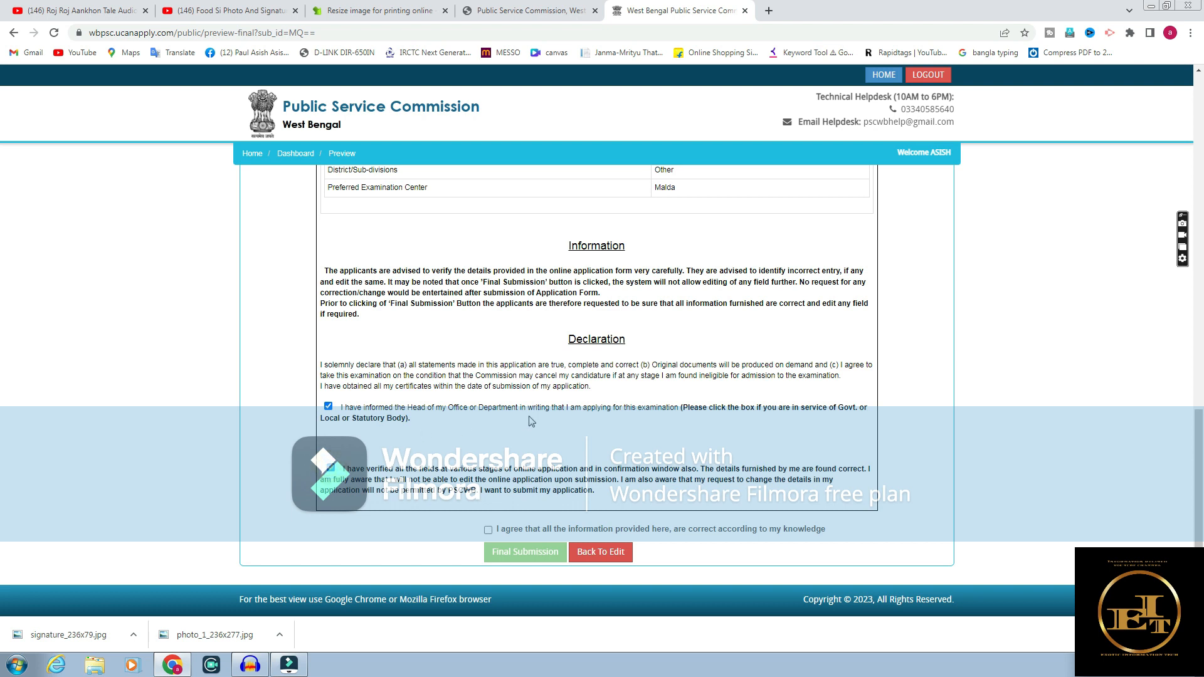
{"action": "left_click", "coordinate": [489, 530]}
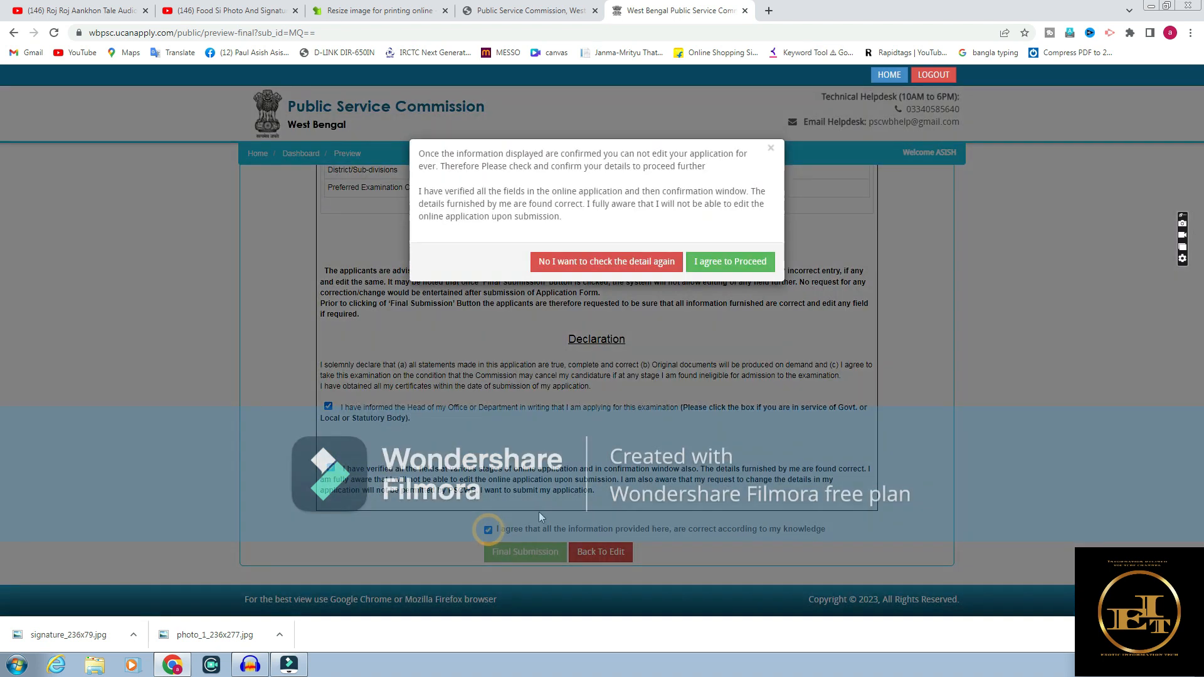
{"action": "left_click", "coordinate": [721, 262]}
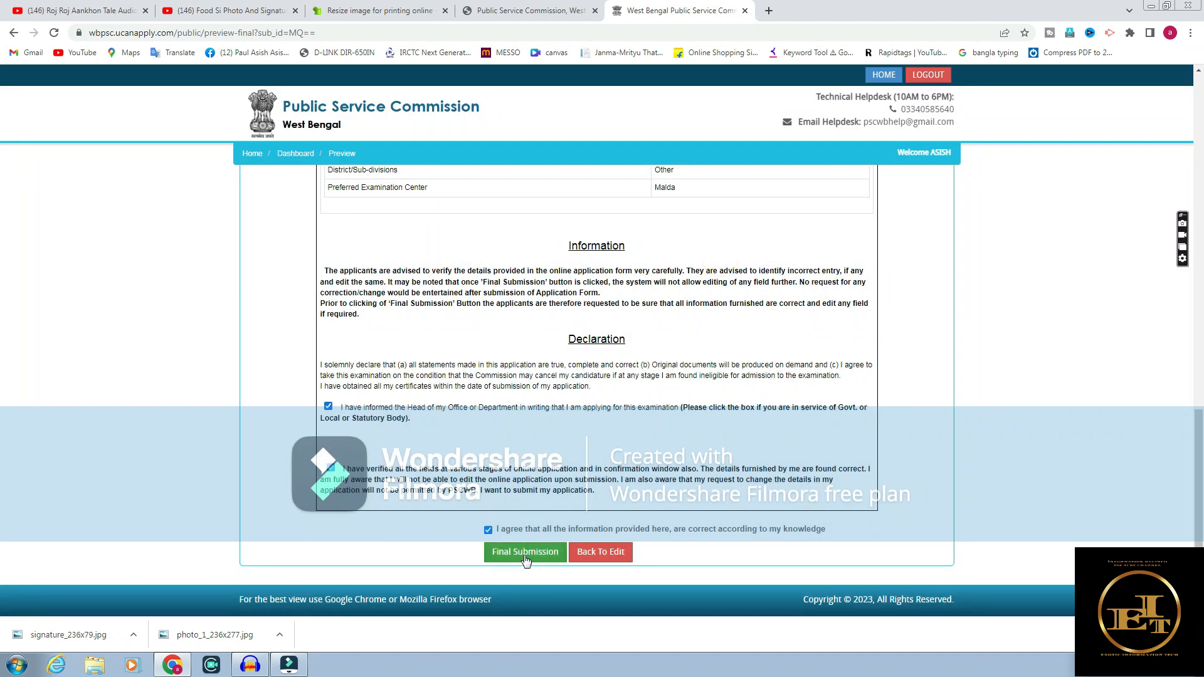
Step: Recheck the address, academic and exam centre details, and make the final submission of the application
{"action": "scroll", "coordinate": [540, 401], "scroll_direction": "up", "scroll_amount": 5}
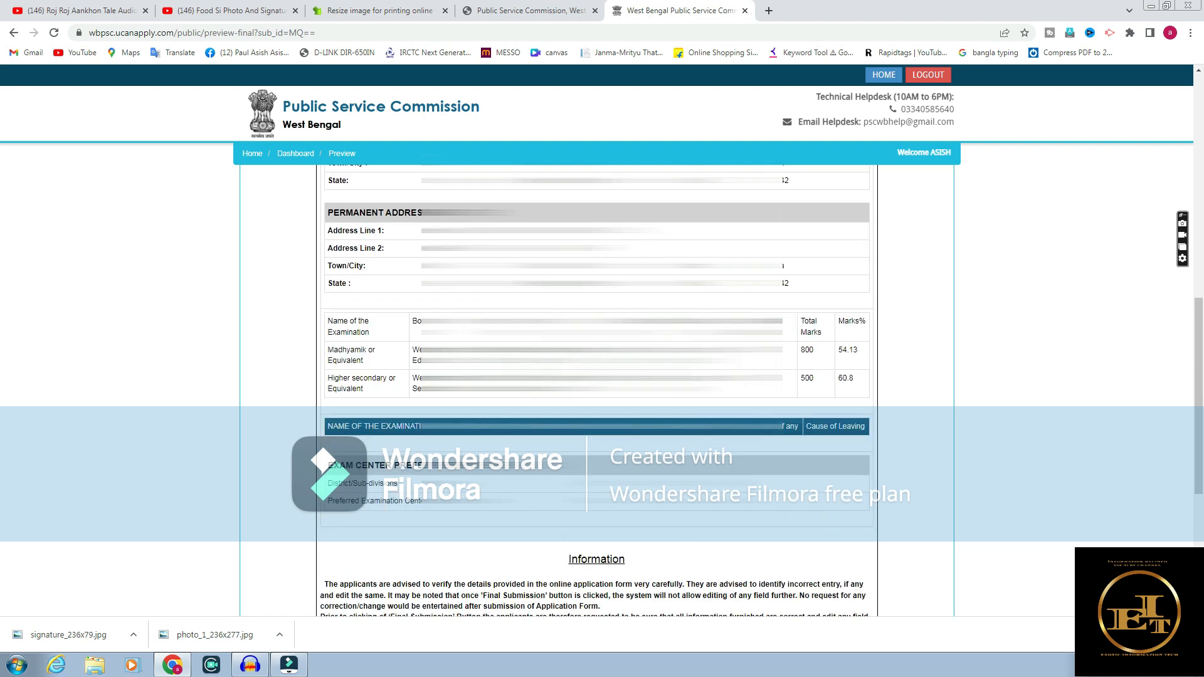
{"action": "scroll", "coordinate": [596, 389], "scroll_direction": "up", "scroll_amount": 1}
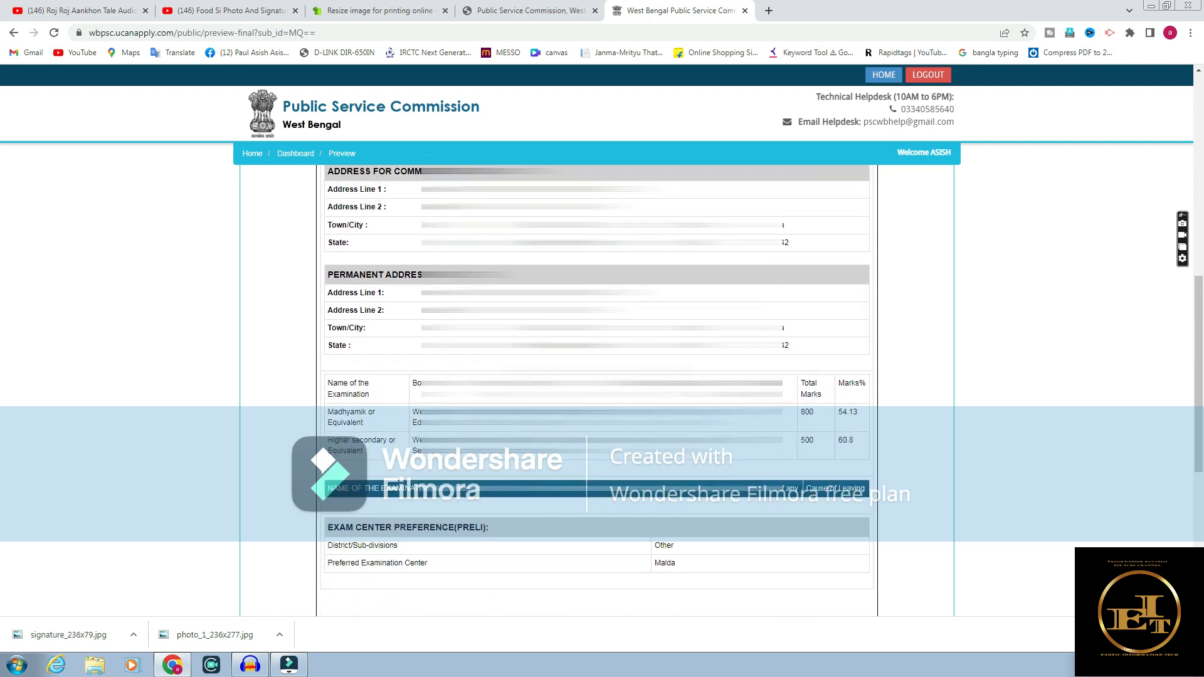
{"action": "scroll", "coordinate": [539, 549], "scroll_direction": "down", "scroll_amount": 6}
{"action": "left_click", "coordinate": [538, 549]}
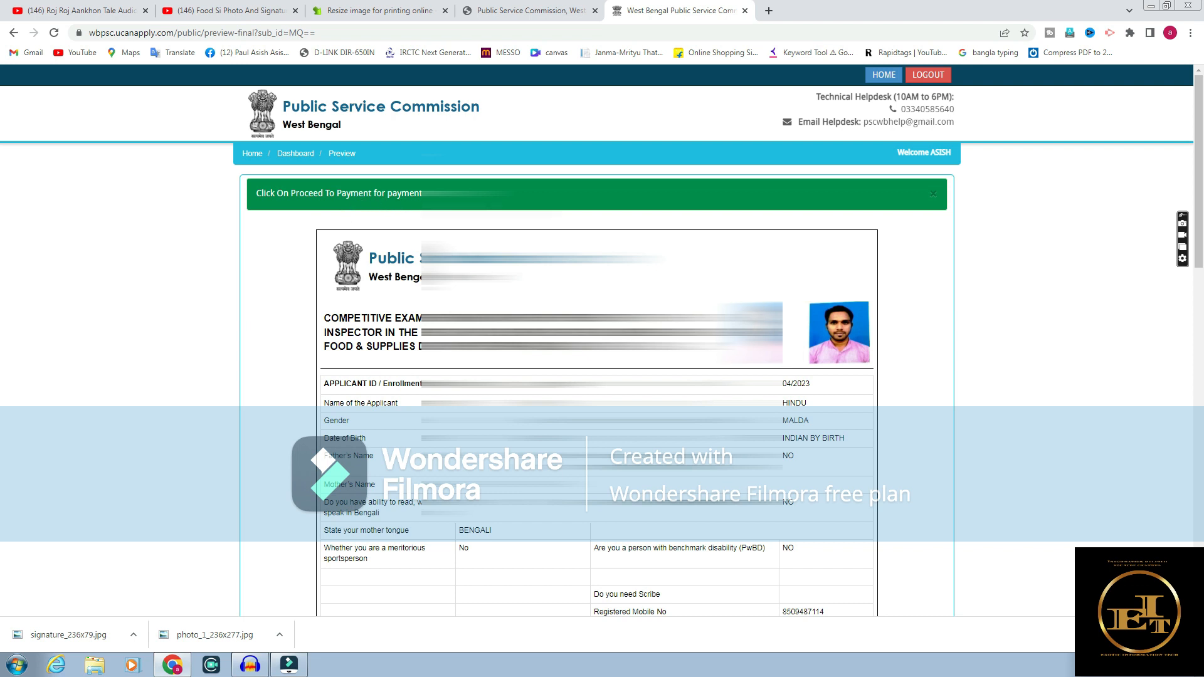
Step: Go through the submitted application to its end and proceed to the fee payment
{"action": "scroll", "coordinate": [595, 351], "scroll_direction": "down", "scroll_amount": 5}
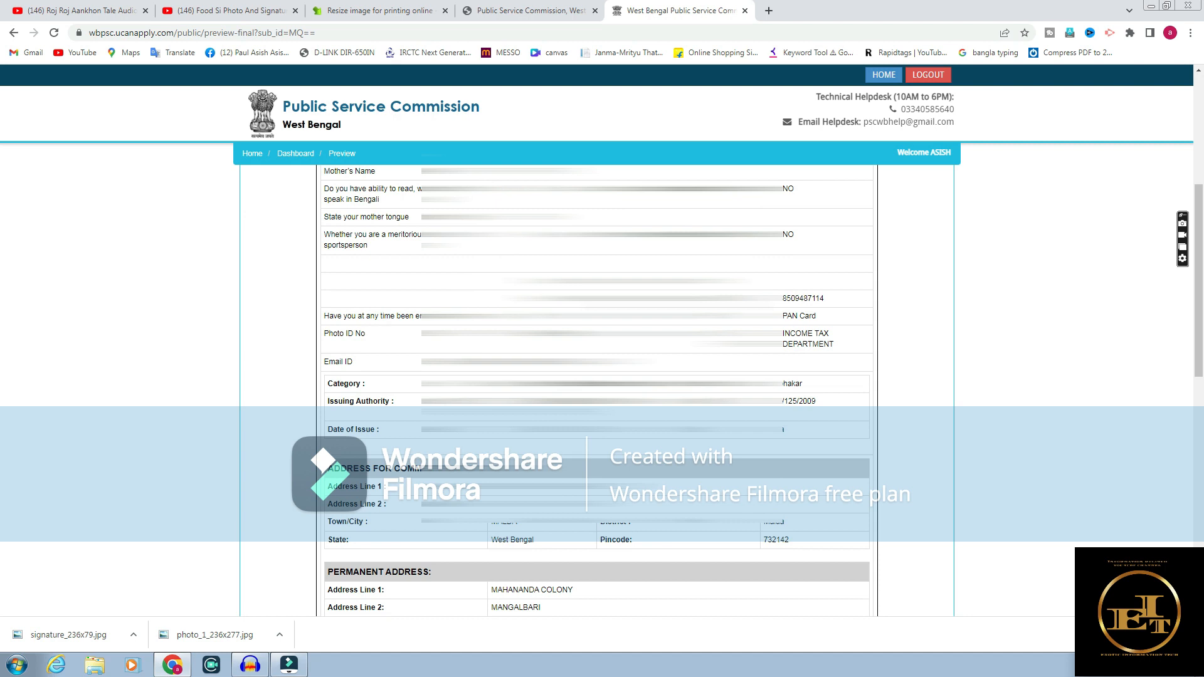
{"action": "scroll", "coordinate": [596, 352], "scroll_direction": "down", "scroll_amount": 5}
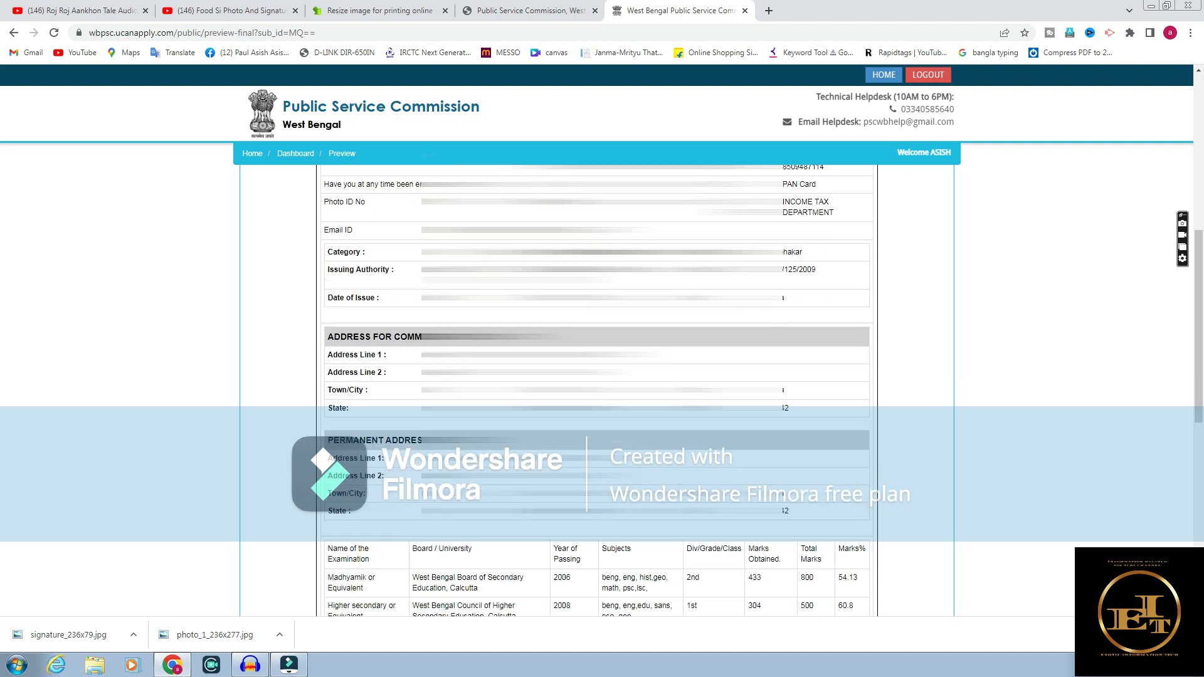
{"action": "scroll", "coordinate": [595, 351], "scroll_direction": "down", "scroll_amount": 4}
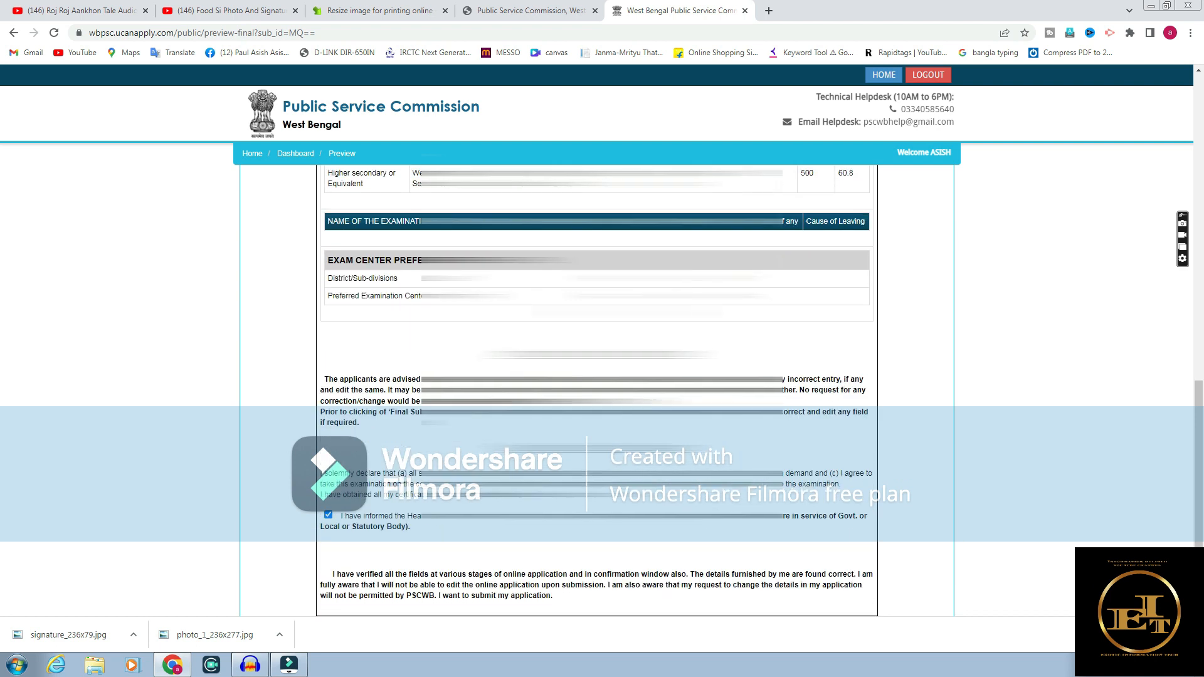
{"action": "scroll", "coordinate": [596, 352], "scroll_direction": "down", "scroll_amount": 2}
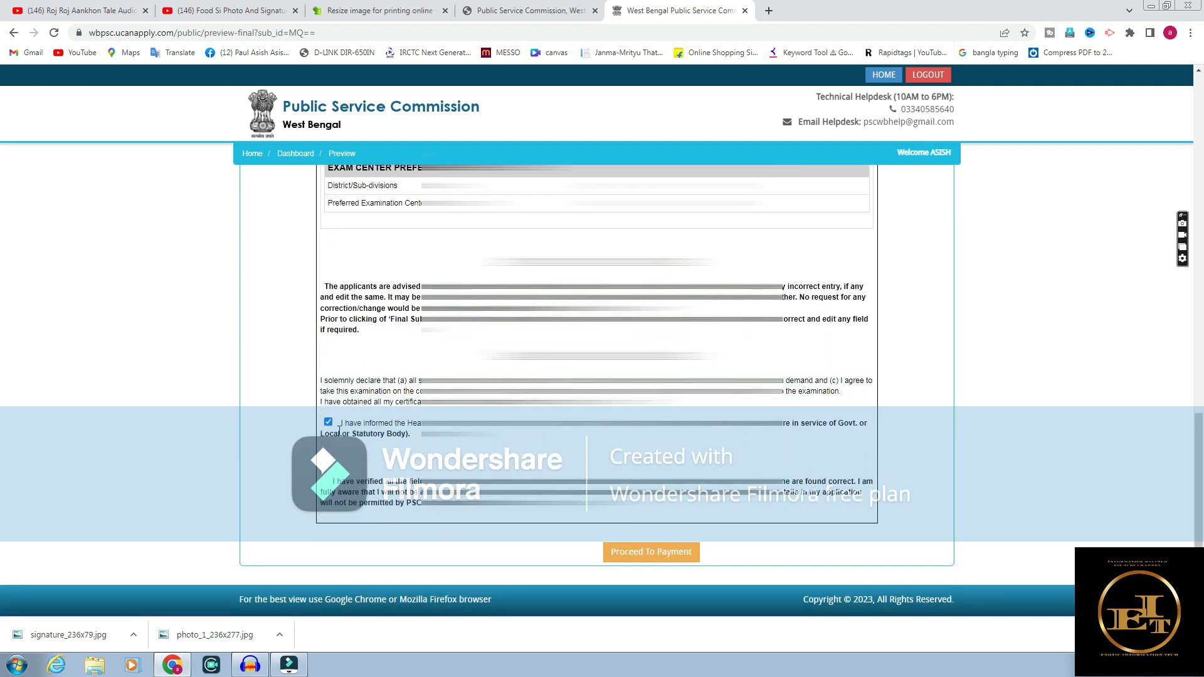
{"action": "left_click", "coordinate": [648, 553]}
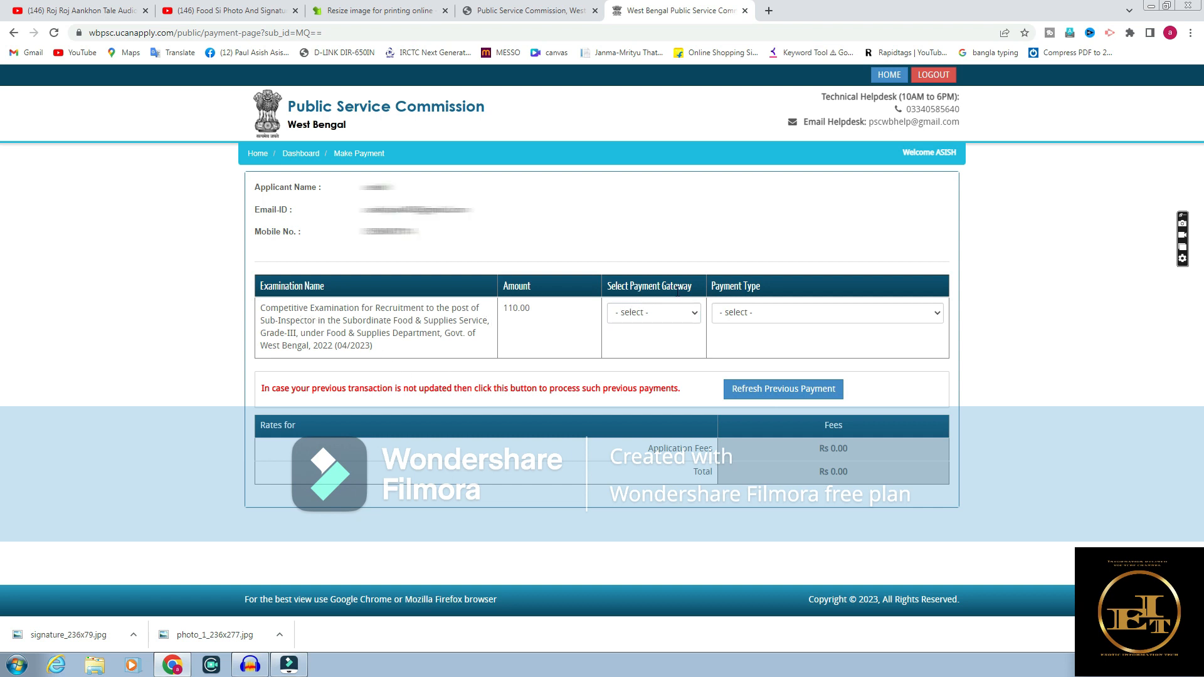
Step: Set the payment gateway to Razorpay and the payment type to Payment Method, select Credit Card, and proceed to pay
{"action": "left_click", "coordinate": [695, 313]}
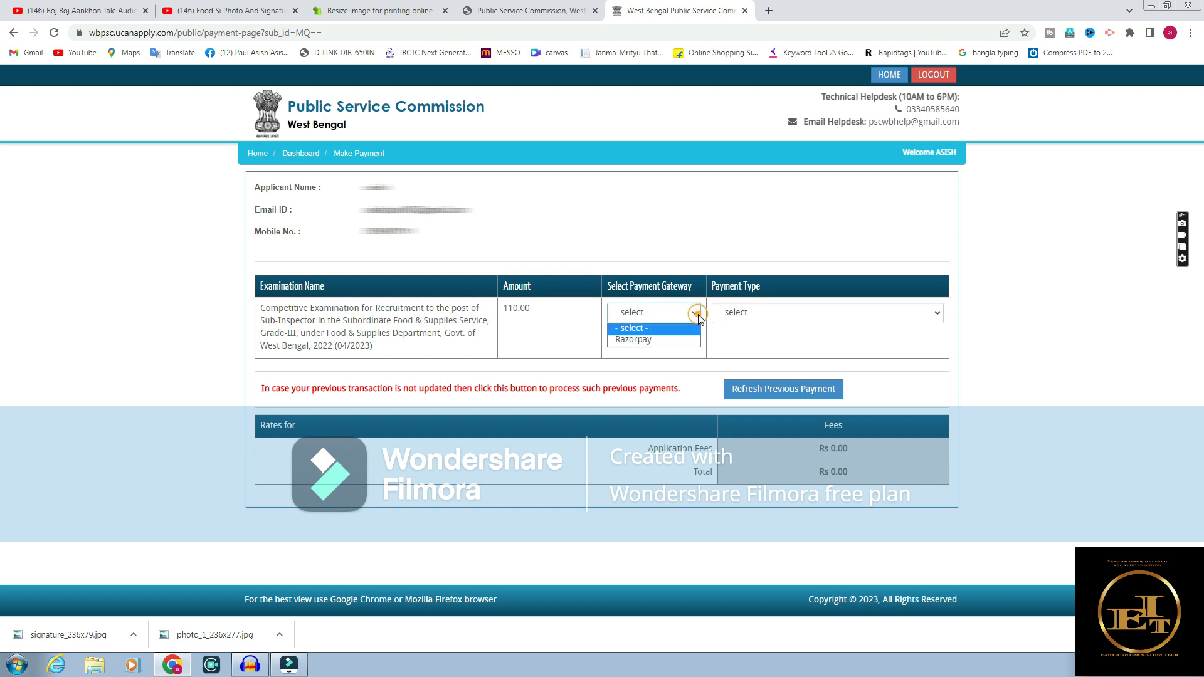
{"action": "left_click", "coordinate": [671, 340]}
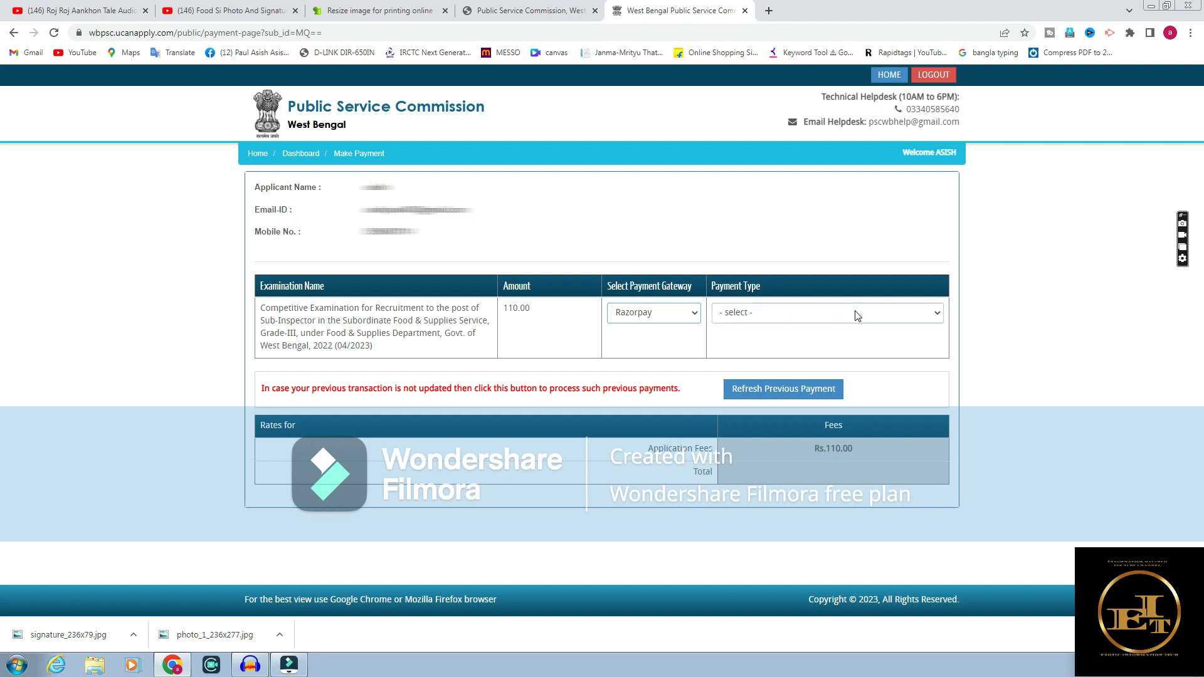
{"action": "left_click", "coordinate": [932, 313]}
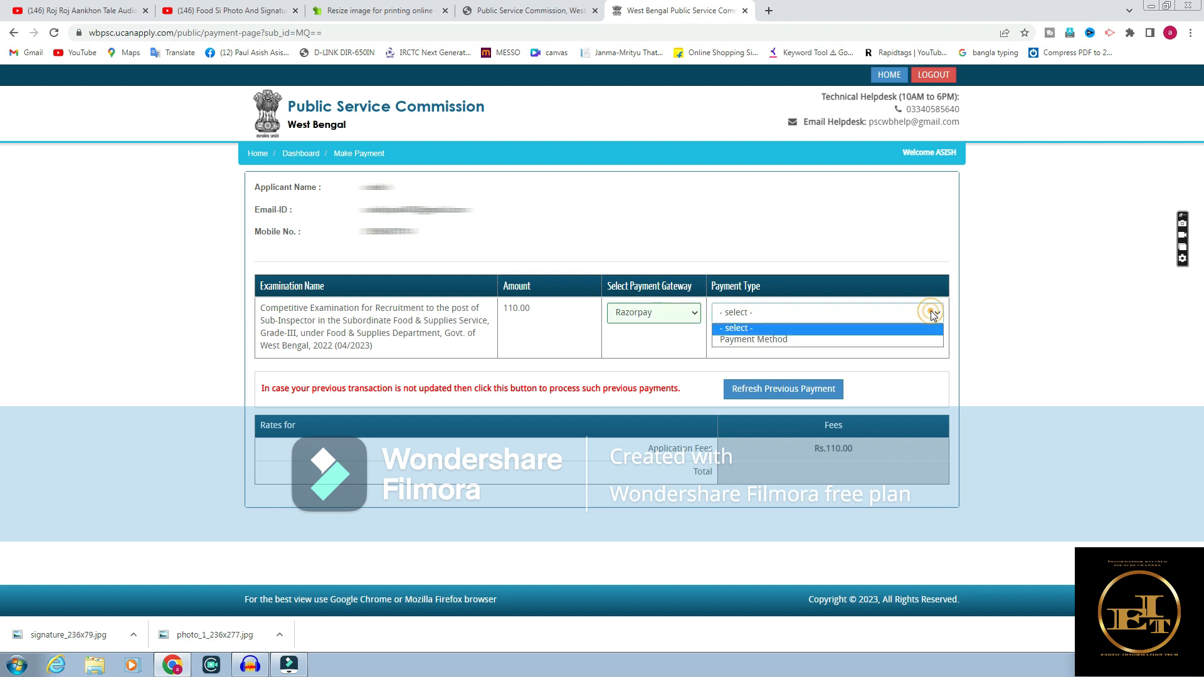
{"action": "left_click", "coordinate": [845, 341]}
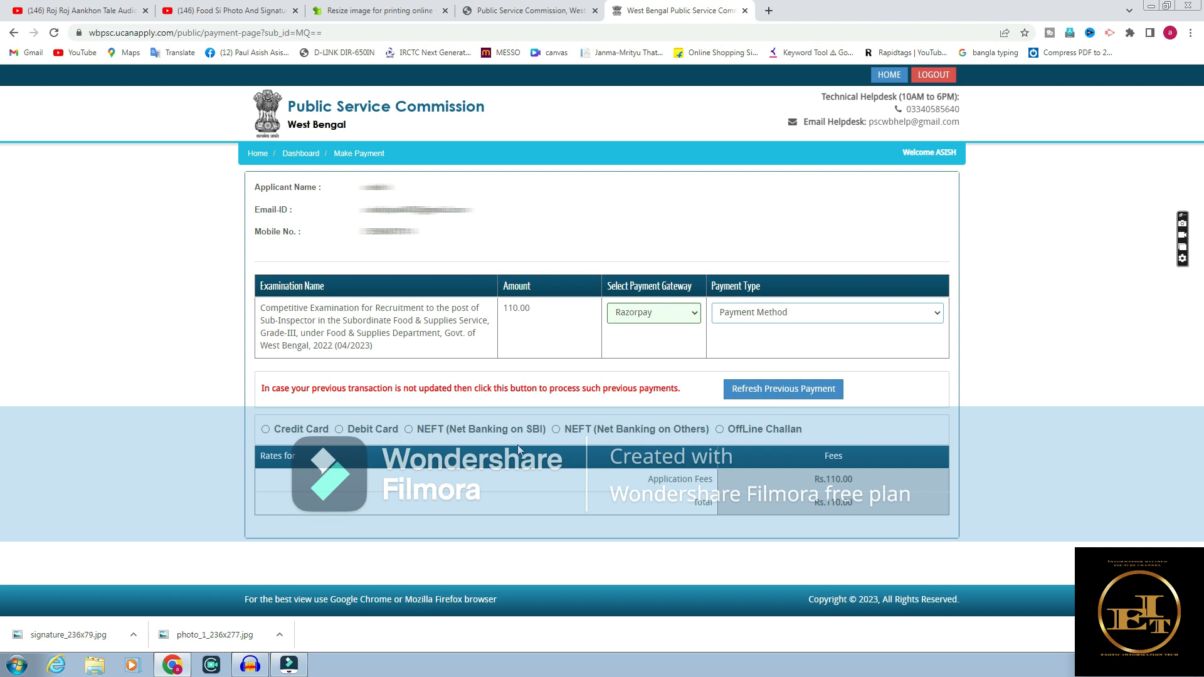
{"action": "left_click", "coordinate": [266, 432]}
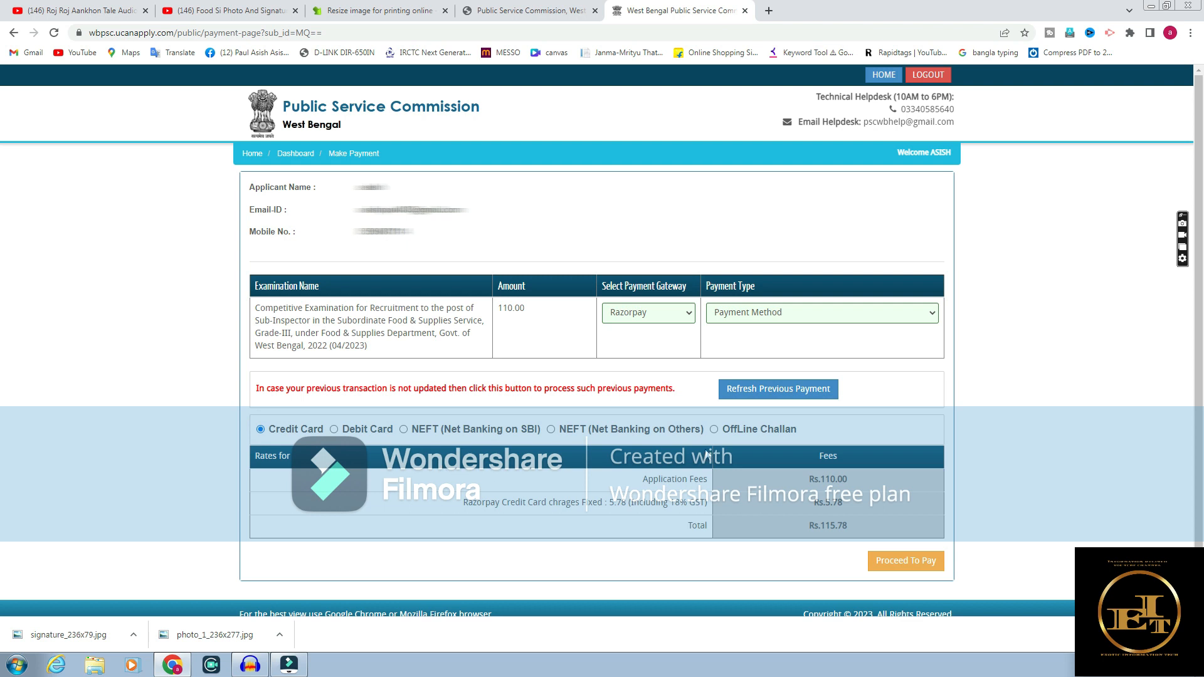
{"action": "scroll", "coordinate": [715, 451], "scroll_direction": "down", "scroll_amount": 1}
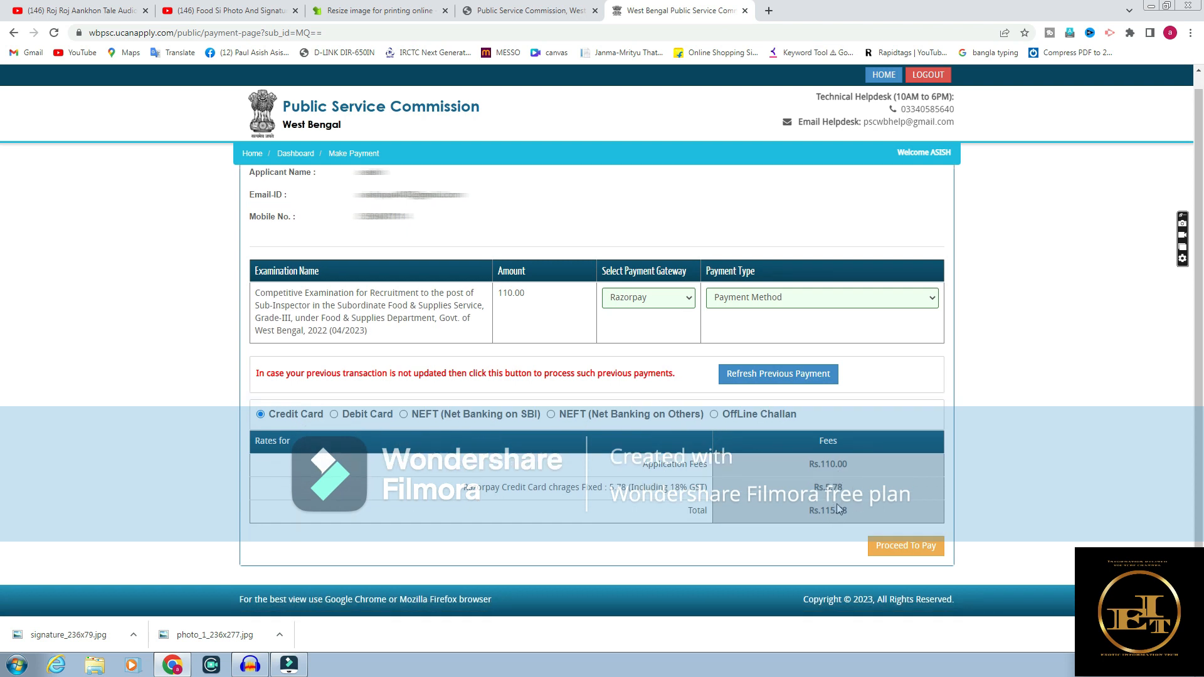
{"action": "left_click", "coordinate": [910, 549]}
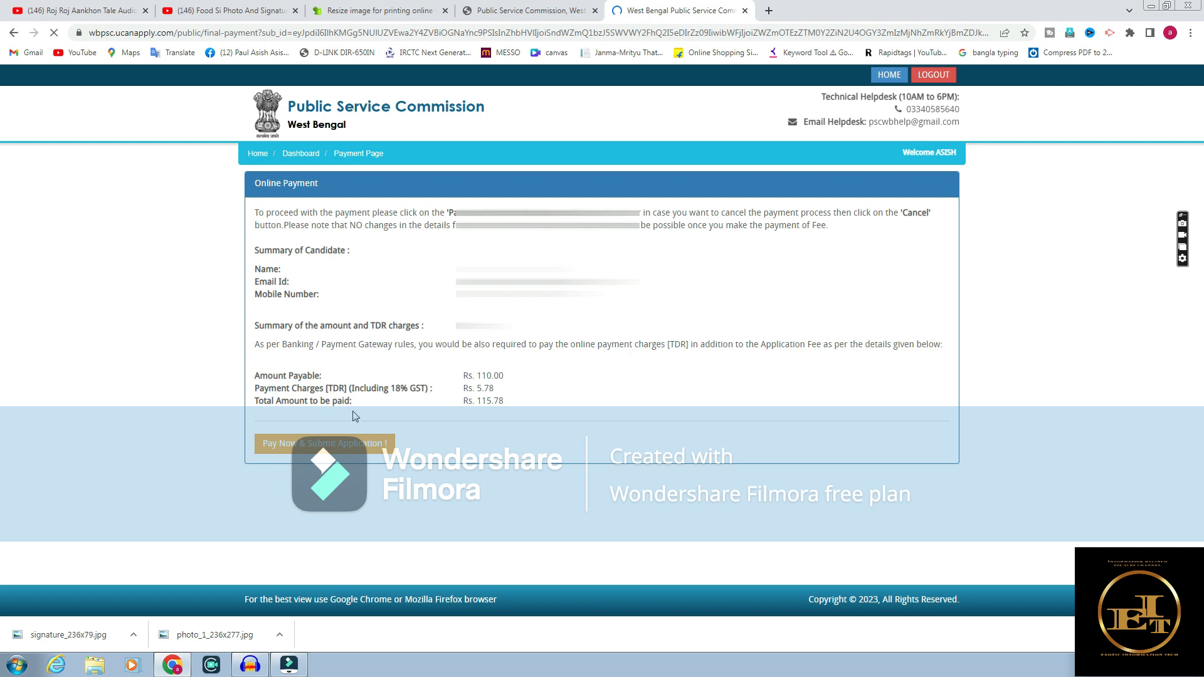
Step: Start paying the fee and submitting the application, enter the contact phone number in the Razorpay checkout, and choose to pay using a card
{"action": "left_click", "coordinate": [327, 445]}
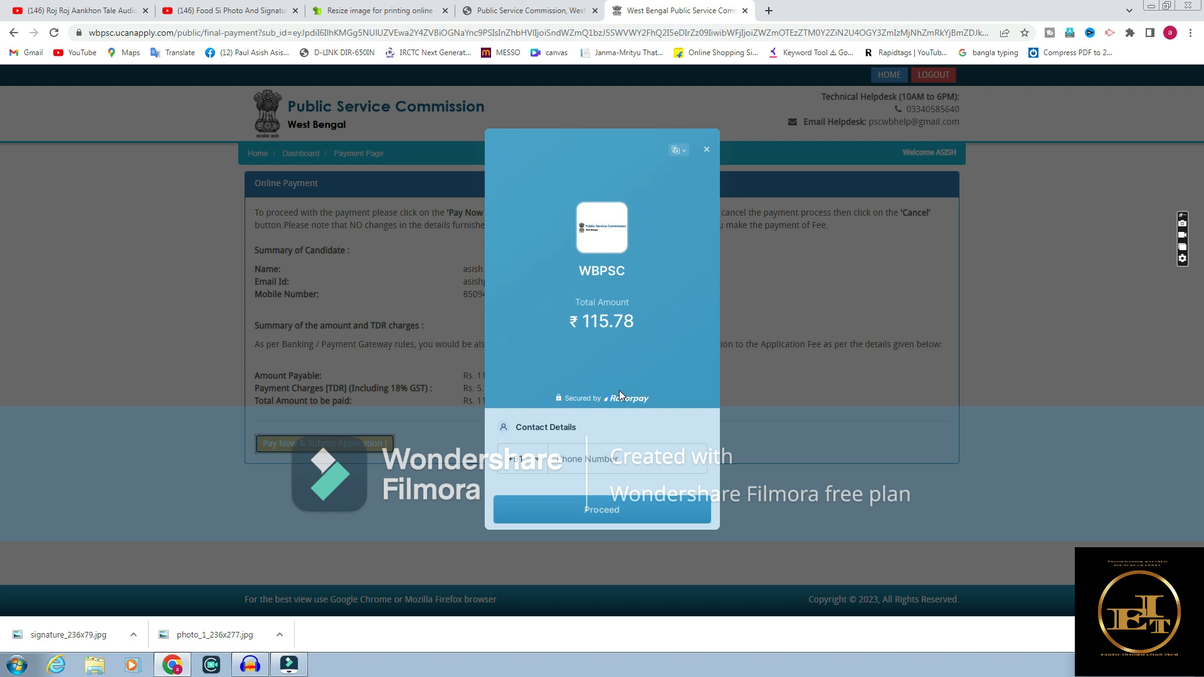
{"action": "left_click", "coordinate": [613, 458]}
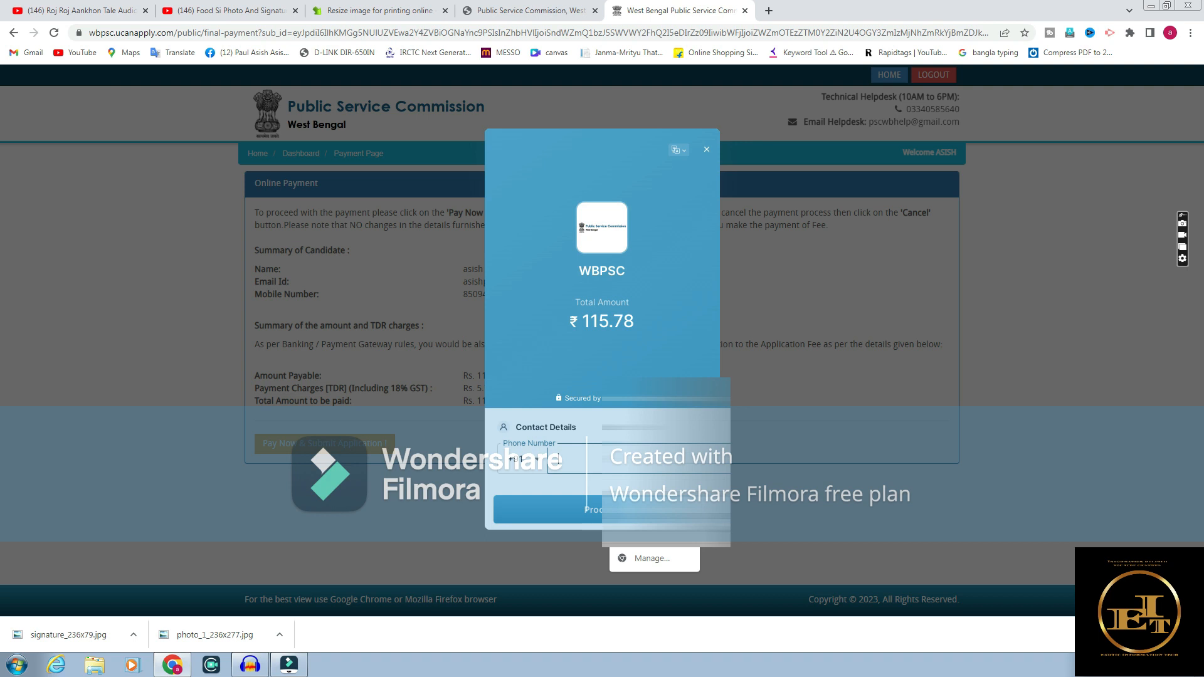
{"action": "type", "text": "85098"}
{"action": "key", "text": "BackSpace"}
{"action": "type", "text": "4871"}
{"action": "left_click", "coordinate": [739, 464]}
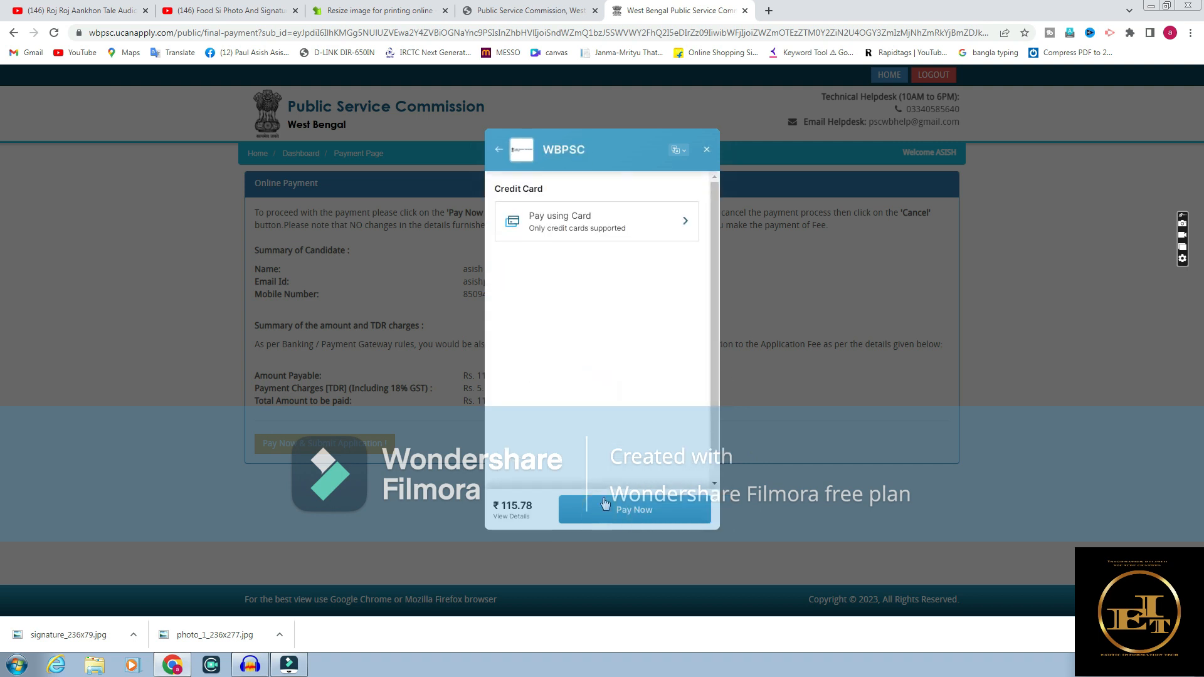
{"action": "left_click", "coordinate": [685, 223]}
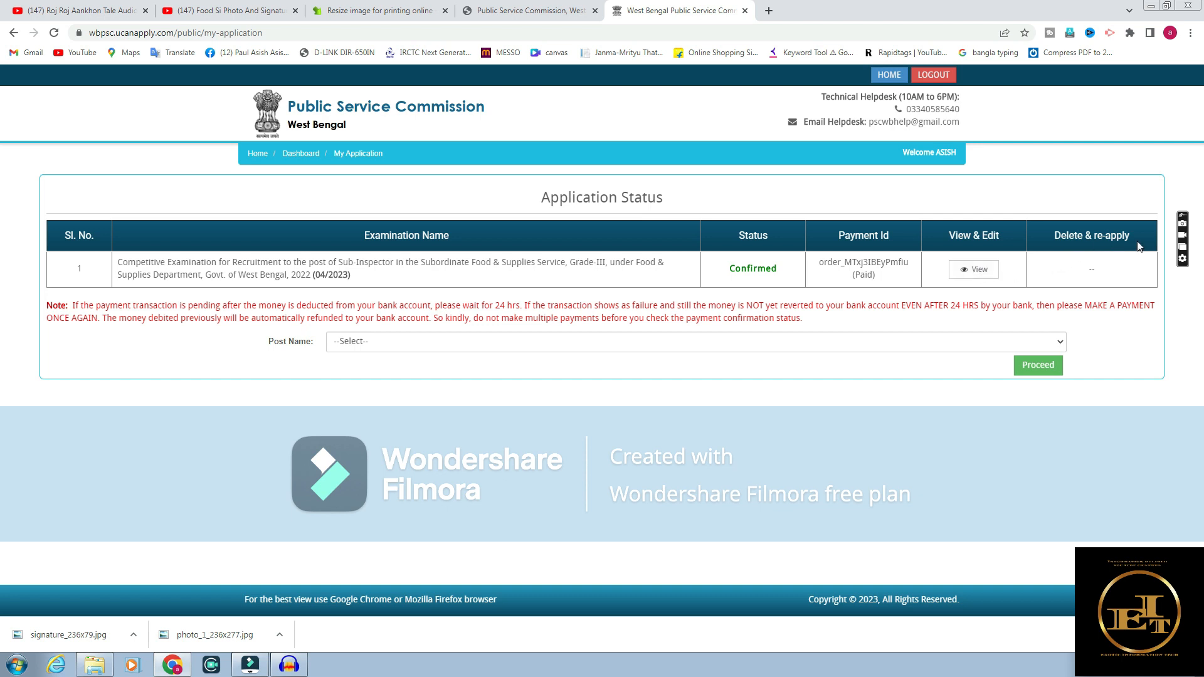
Step: View the confirmed application for the 04/2023 examination through to its end, bring up its print preview, and close the preview without printing
{"action": "left_click", "coordinate": [964, 276]}
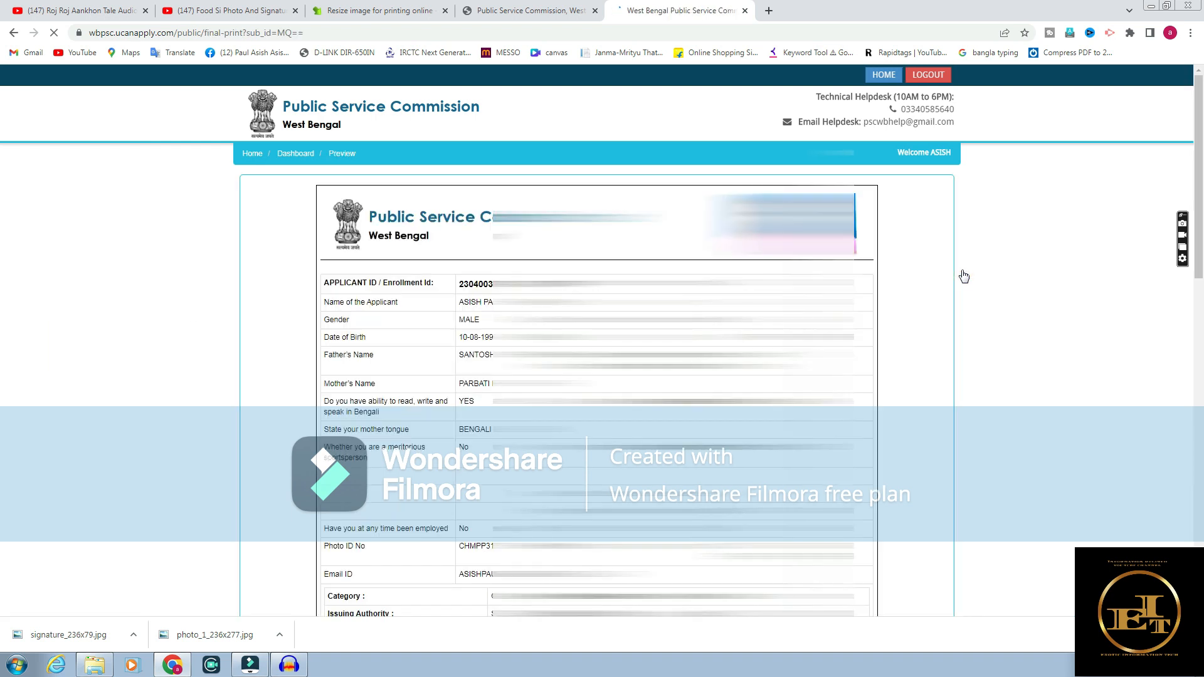
{"action": "scroll", "coordinate": [963, 276], "scroll_direction": "down", "scroll_amount": 15}
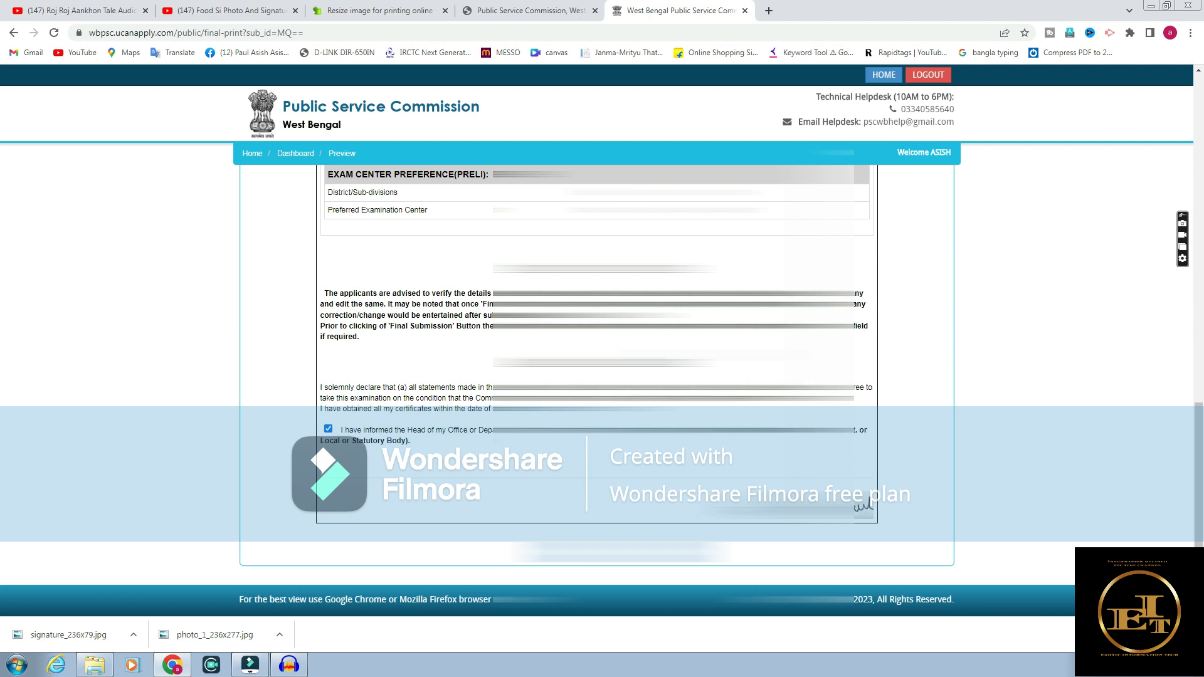
{"action": "left_click", "coordinate": [607, 553]}
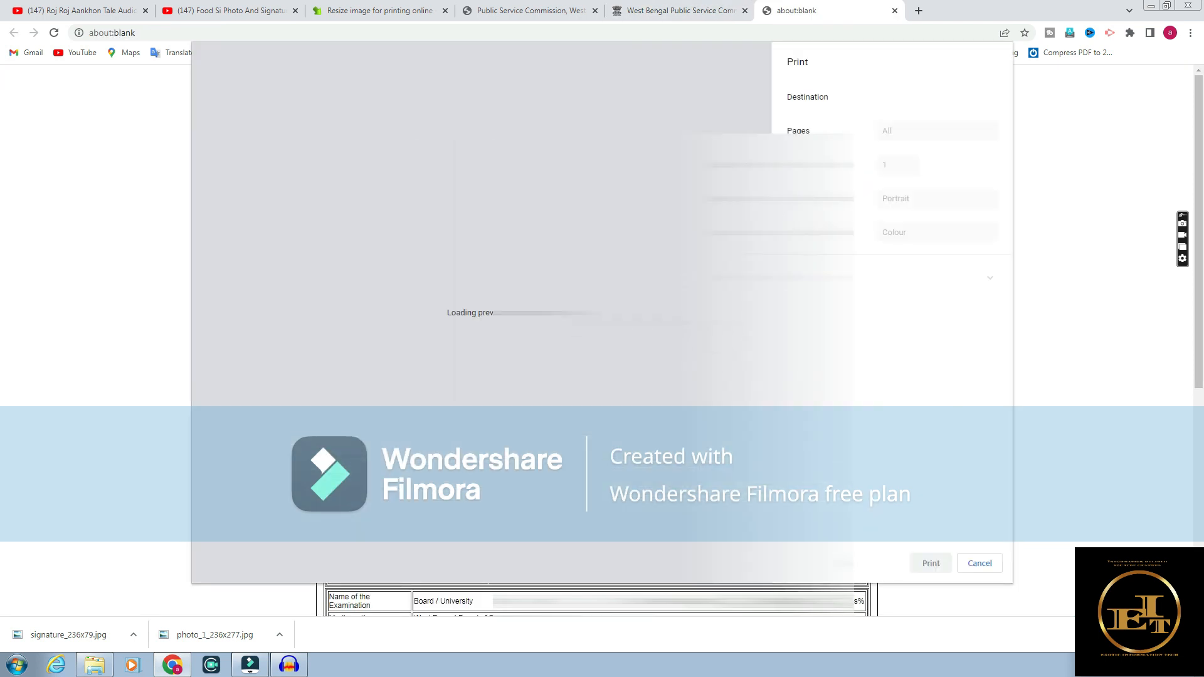
{"action": "key", "text": "Escape"}
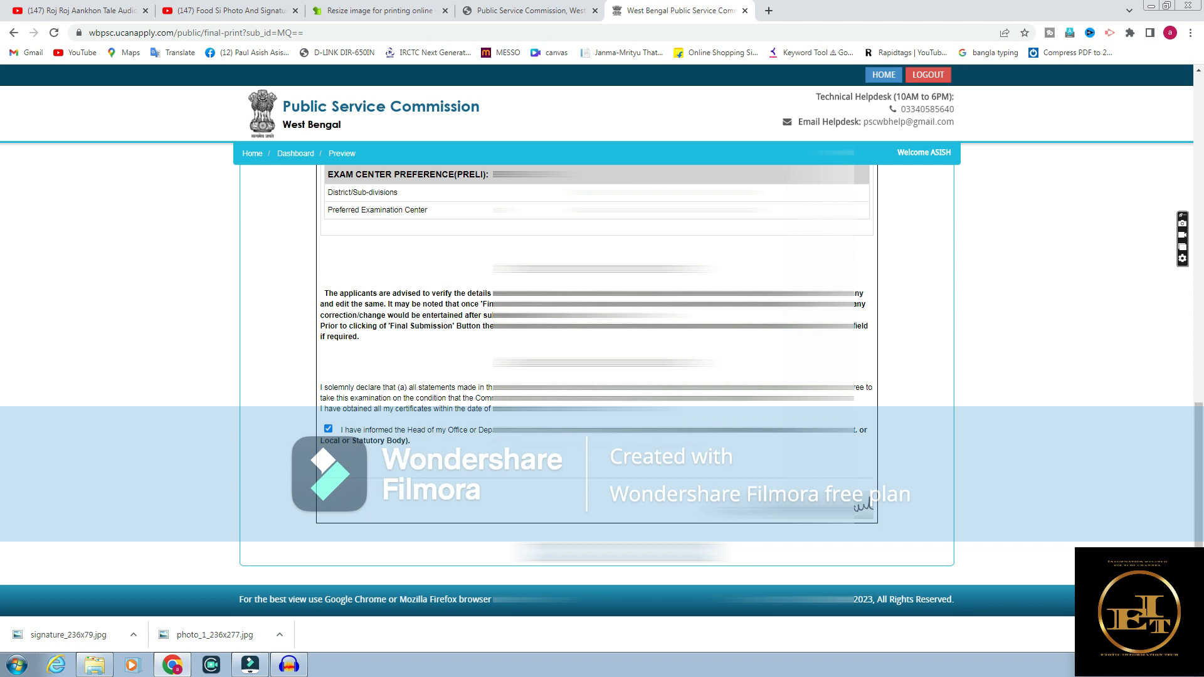